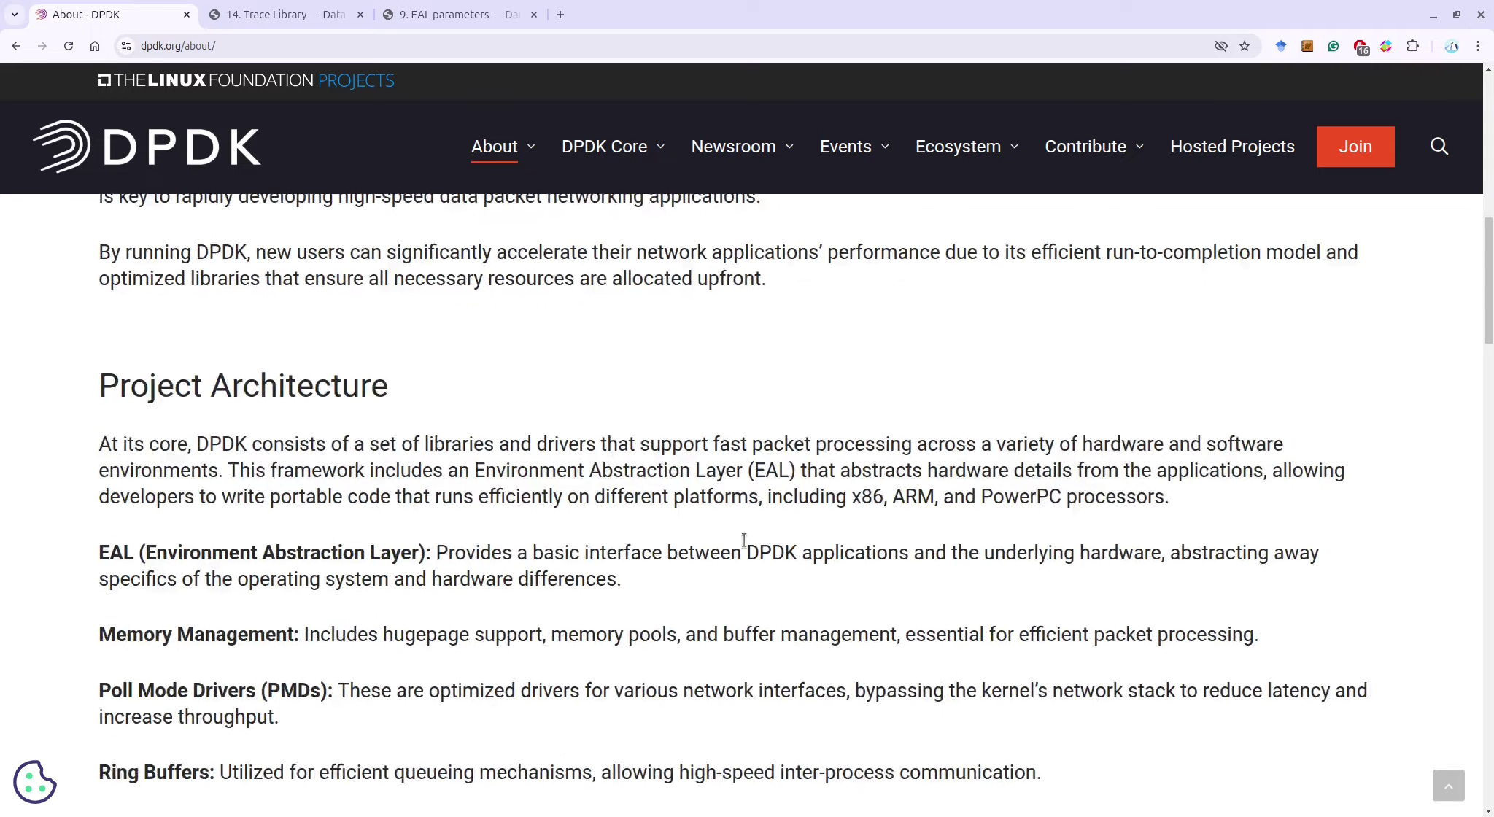
Step: Skim the DPDK About page and open the Members section of the Ecosystem page to view the Gold Members
scroll(737, 542, down, 8)
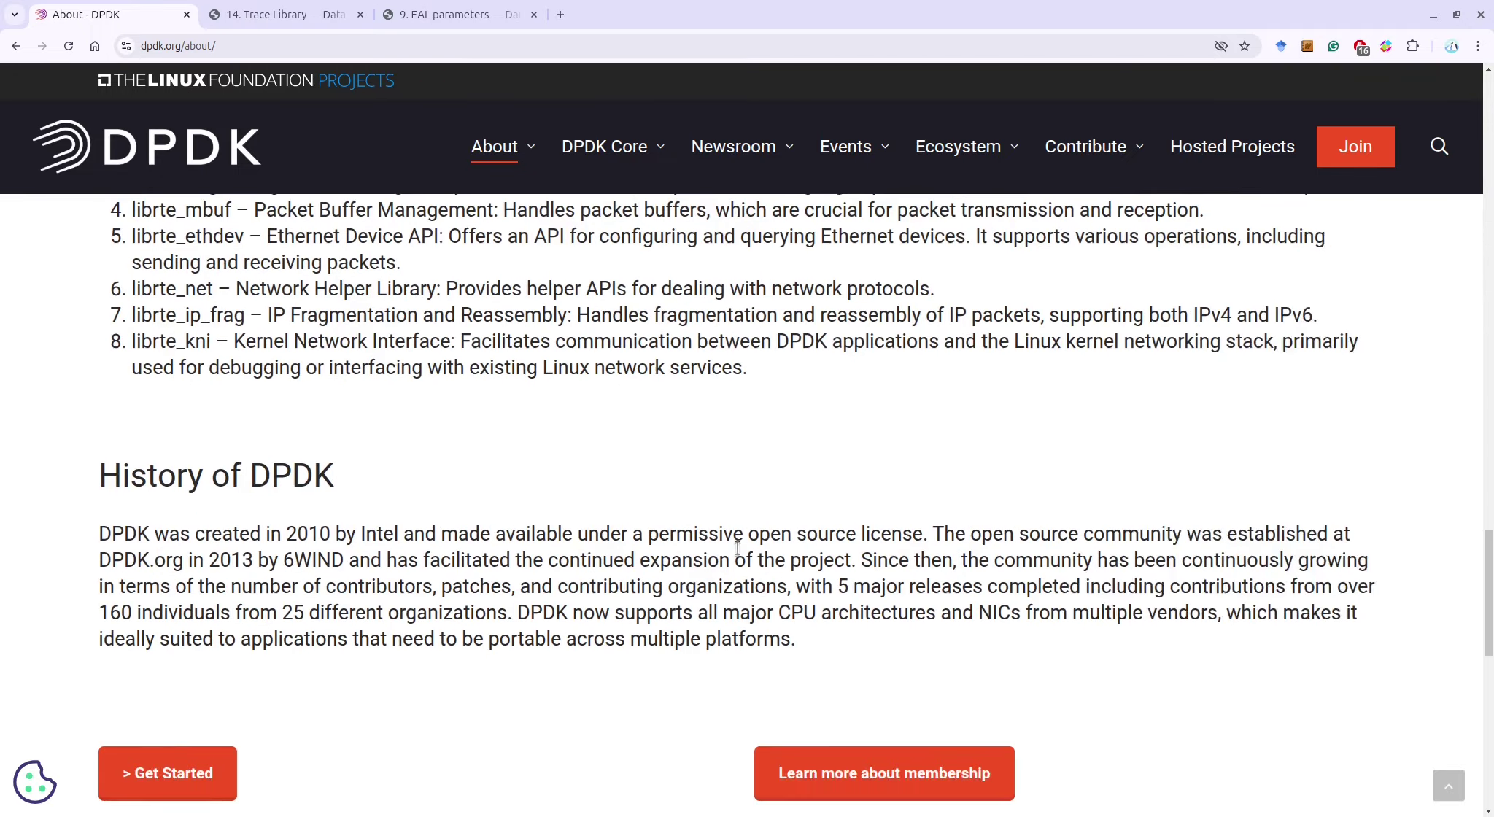
scroll(736, 550, up, 4)
mouse_move(967, 186)
click(984, 273)
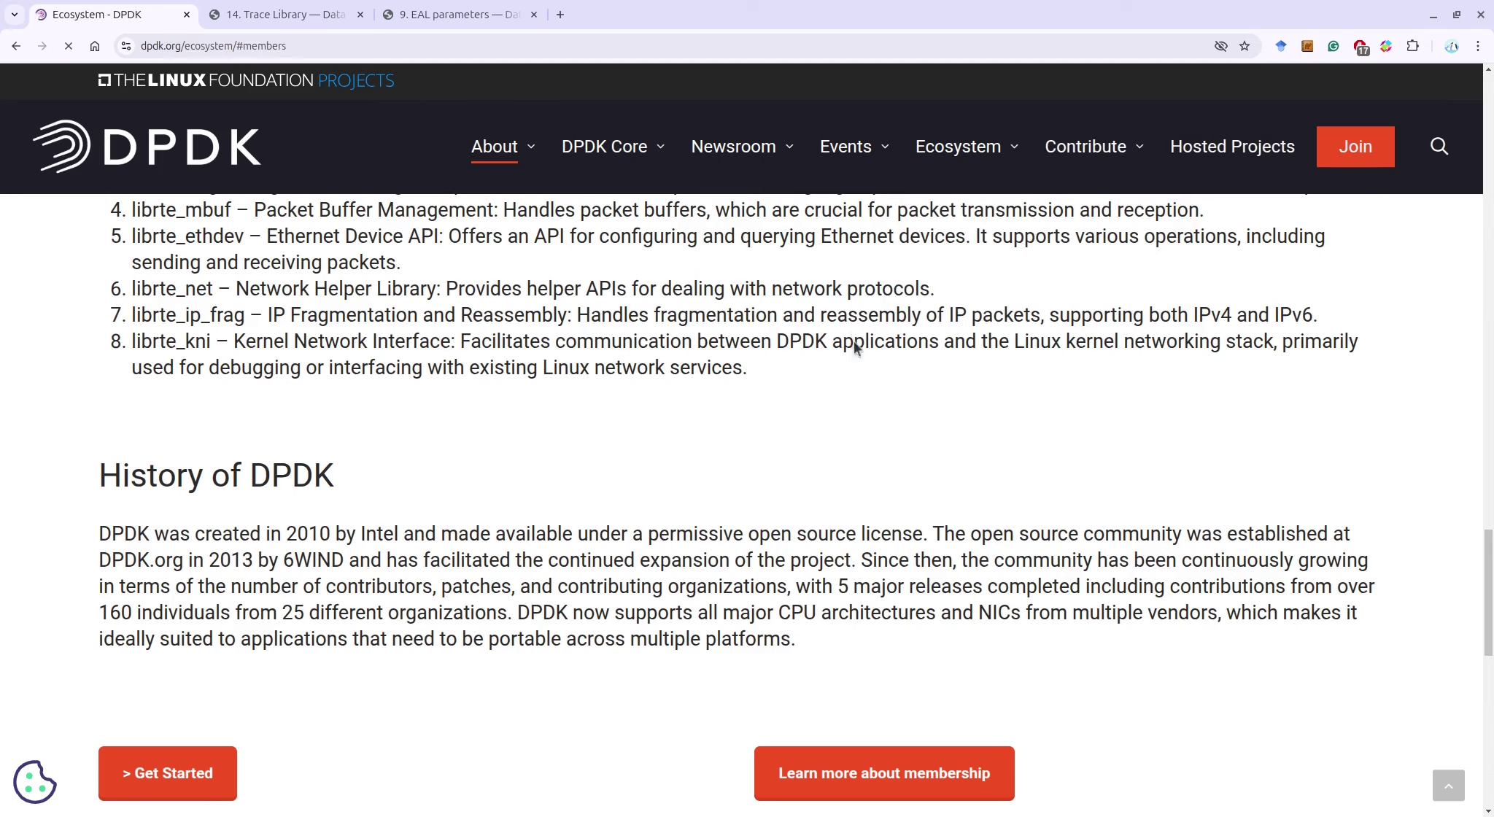
scroll(864, 363, down, 3)
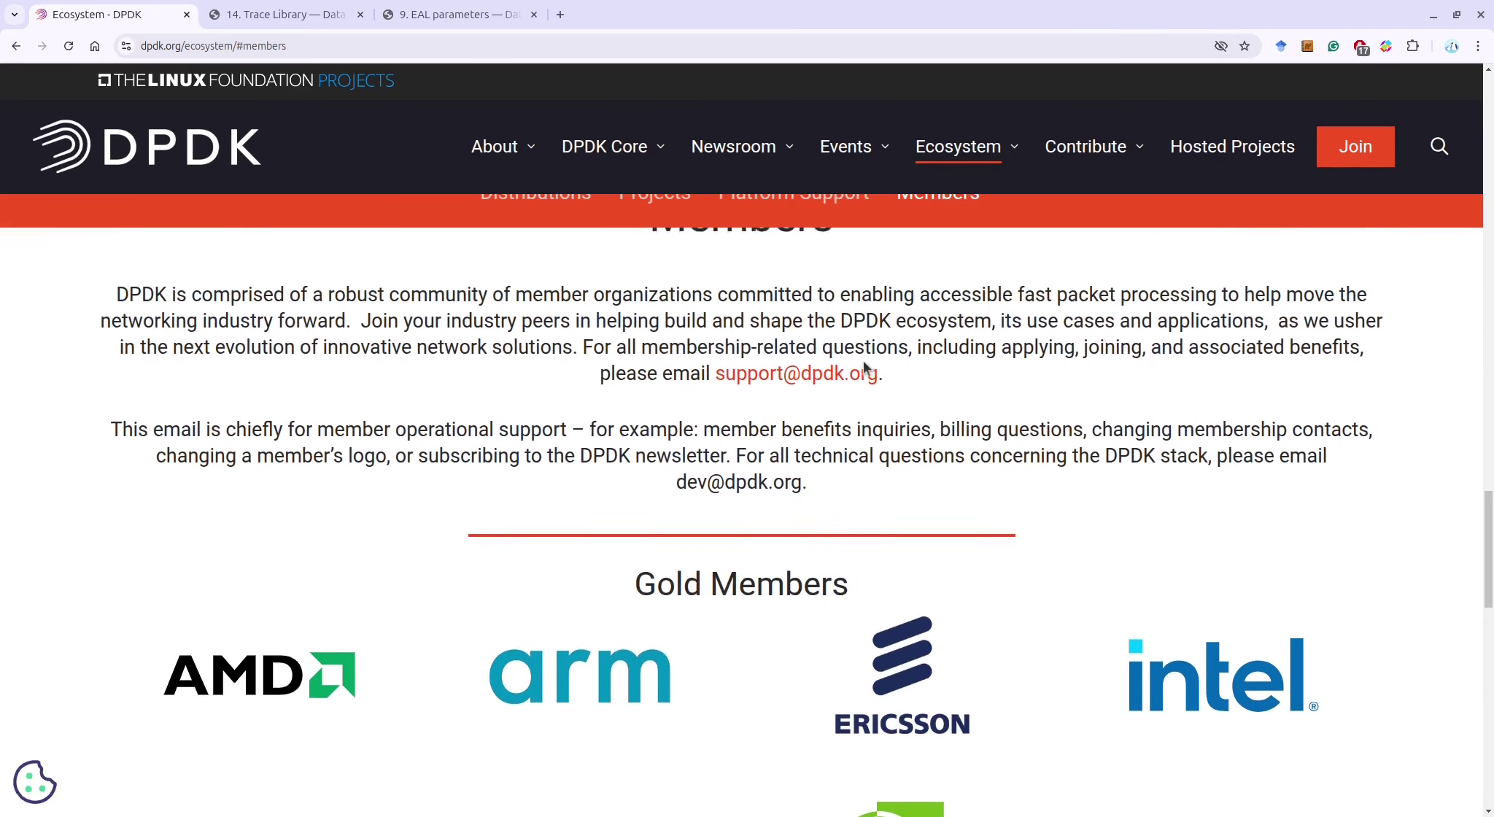
Step: Return to the About page and review the Project Architecture section, the architecture diagram and the Libraries list
click(494, 150)
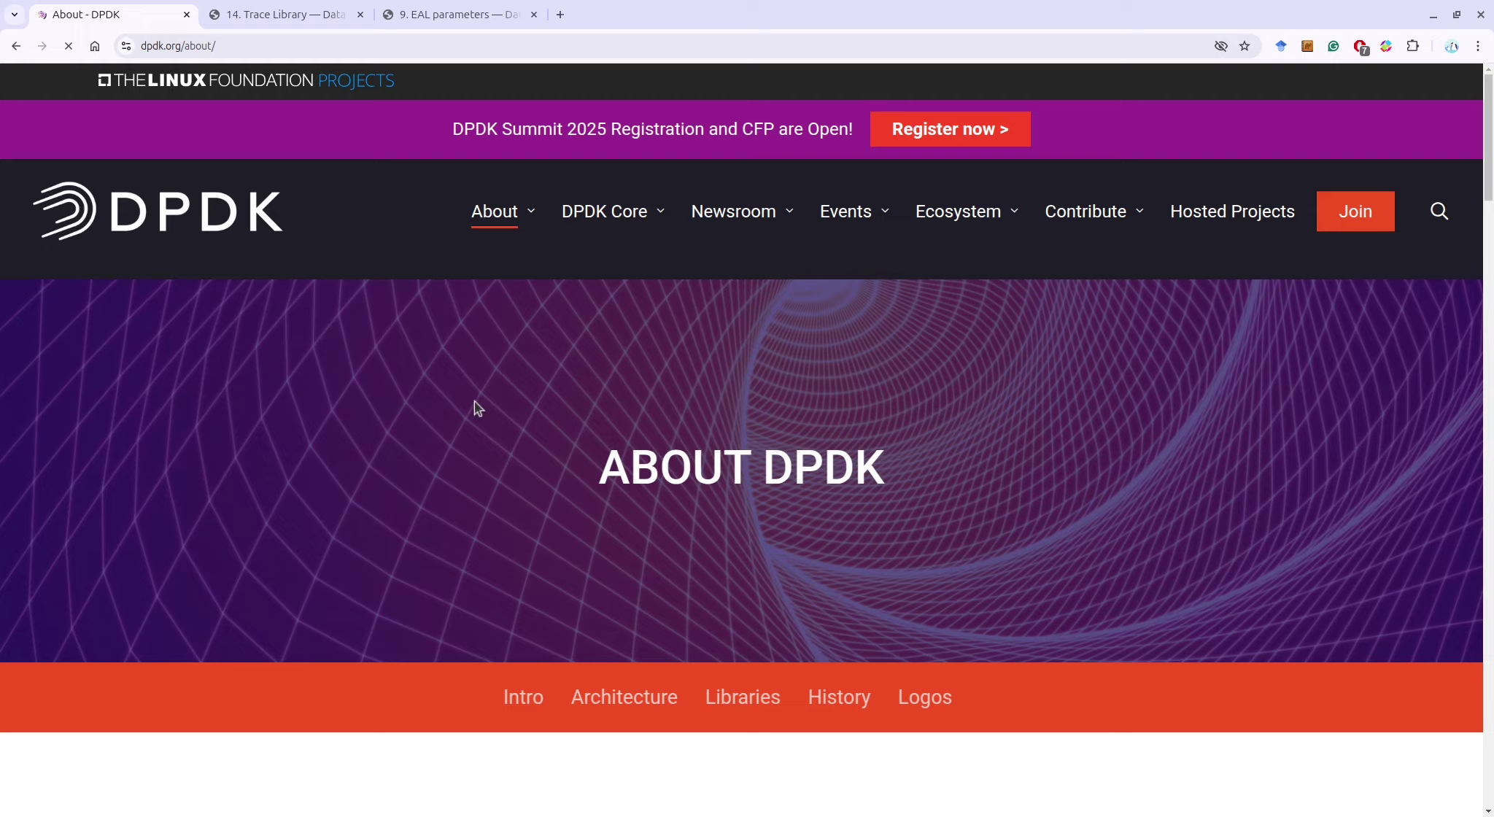
scroll(485, 444, down, 10)
scroll(485, 449, down, 5)
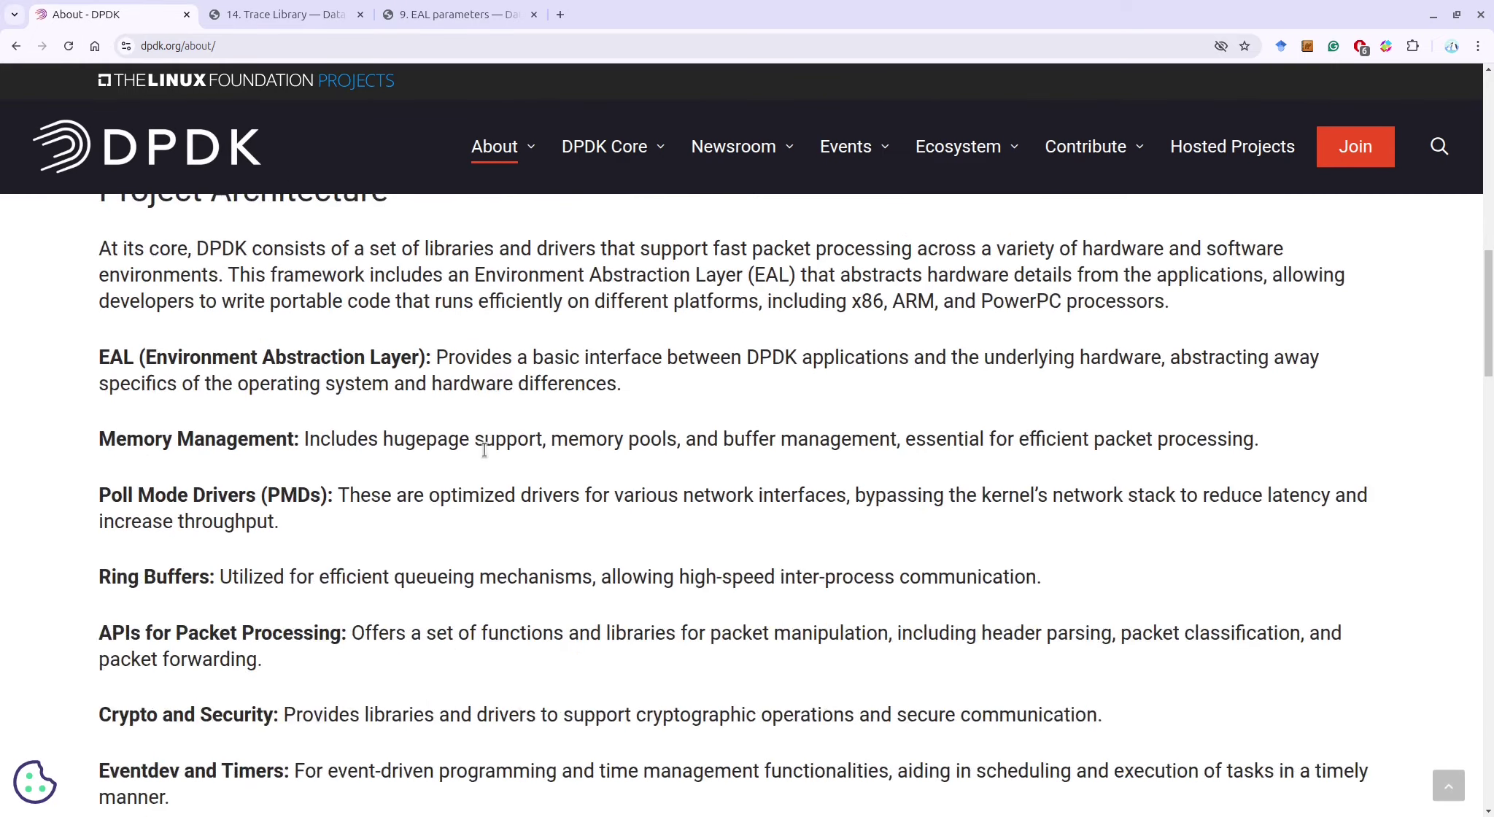
scroll(484, 451, up, 1)
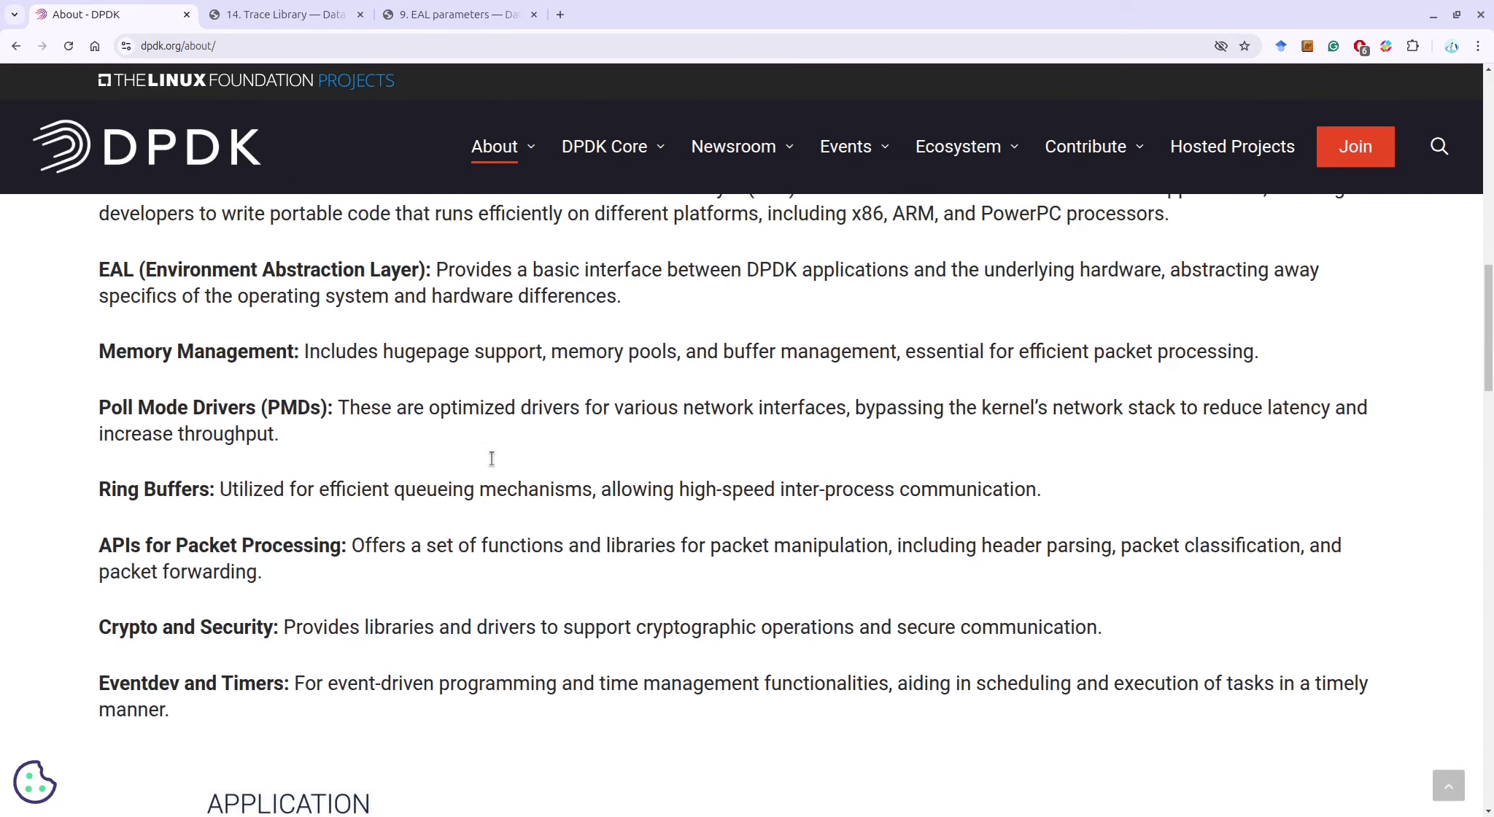
scroll(486, 451, down, 11)
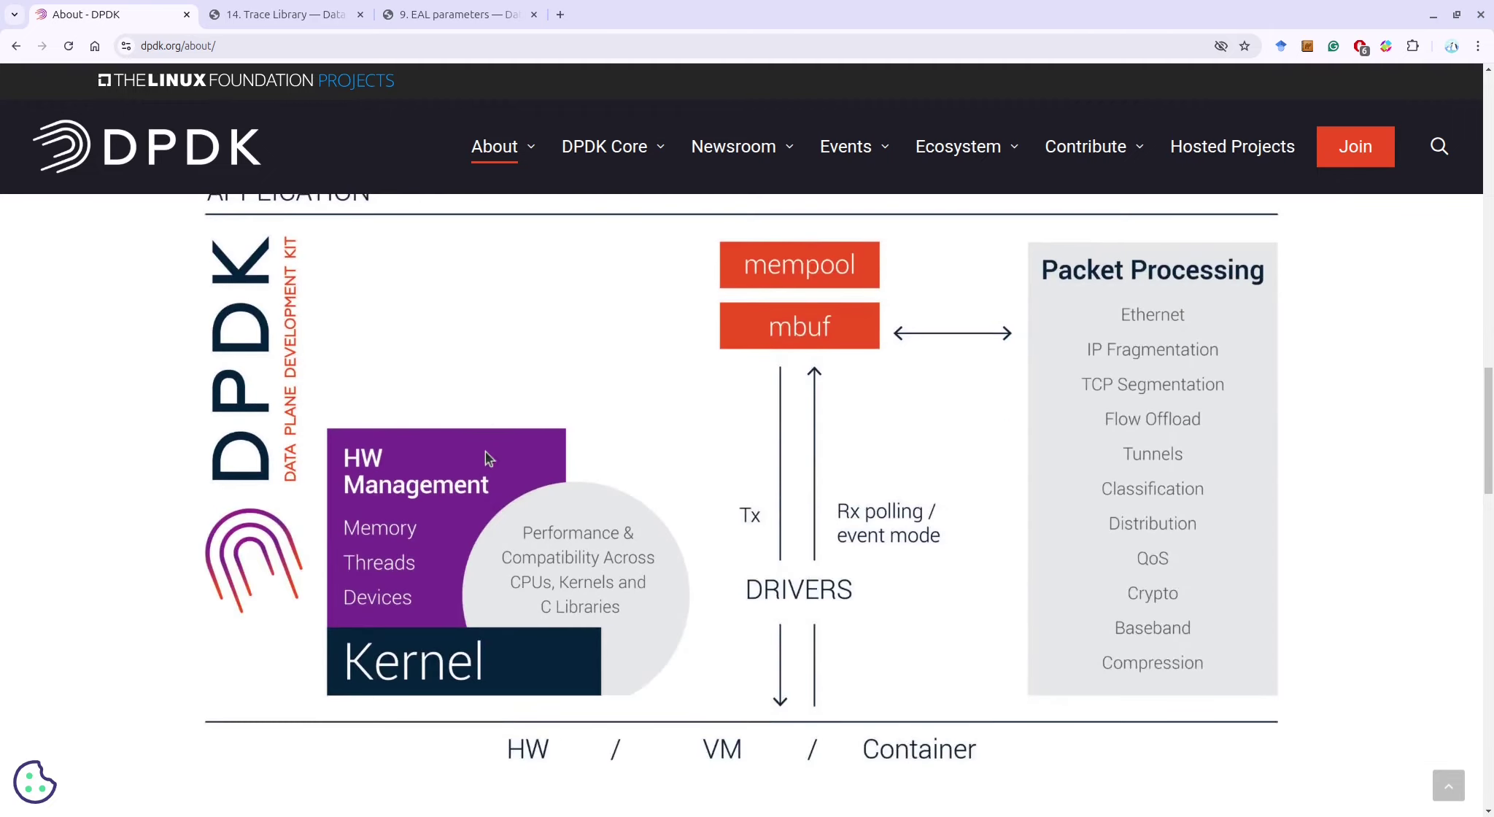
scroll(486, 451, down, 5)
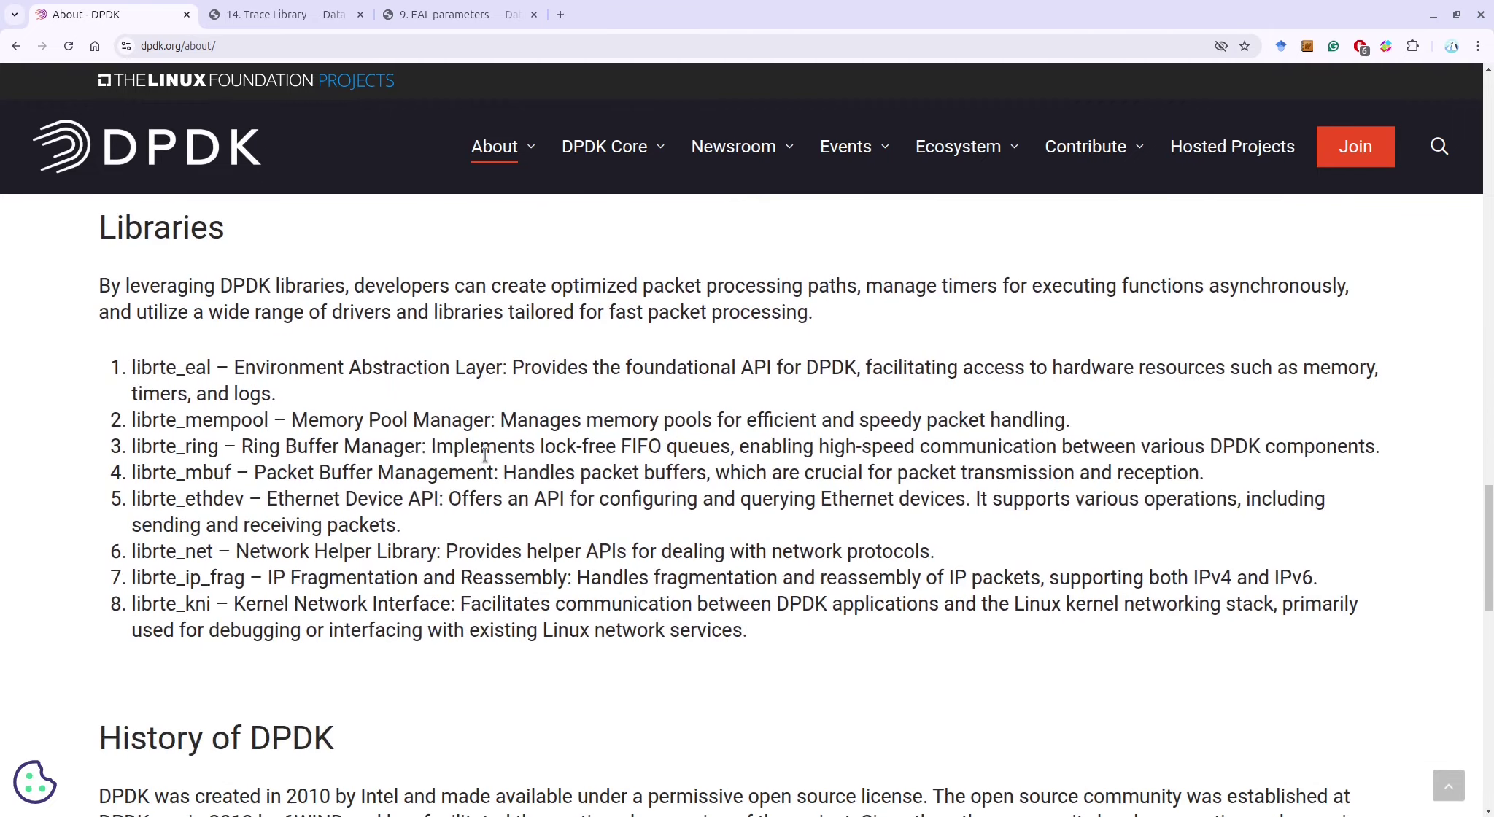
scroll(485, 453, up, 1)
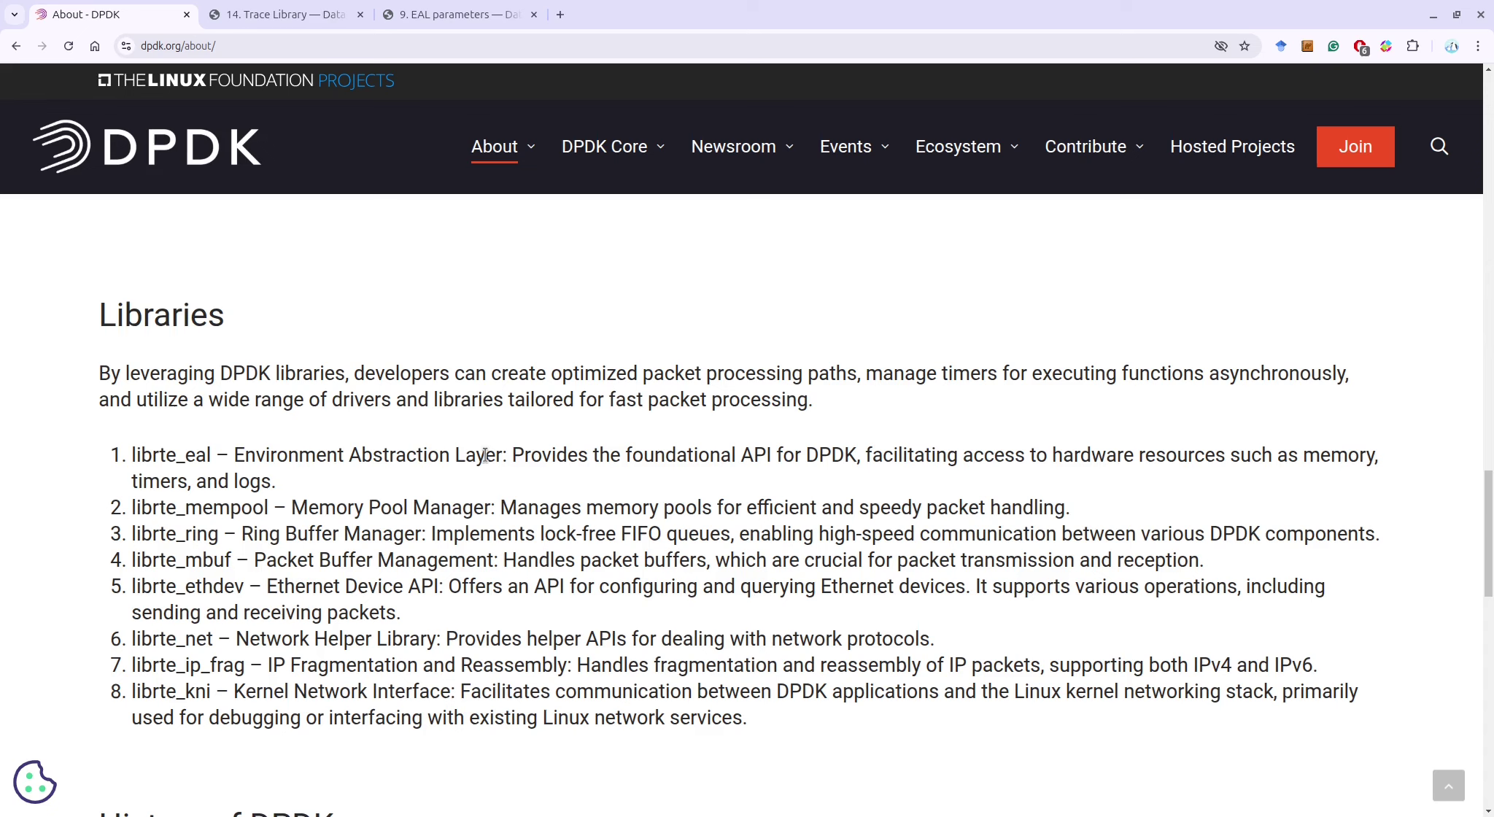
Step: Review the overview and features on the Trace Library documentation page, highlighting the sentence on typical trace and instrumentation overhead
click(289, 16)
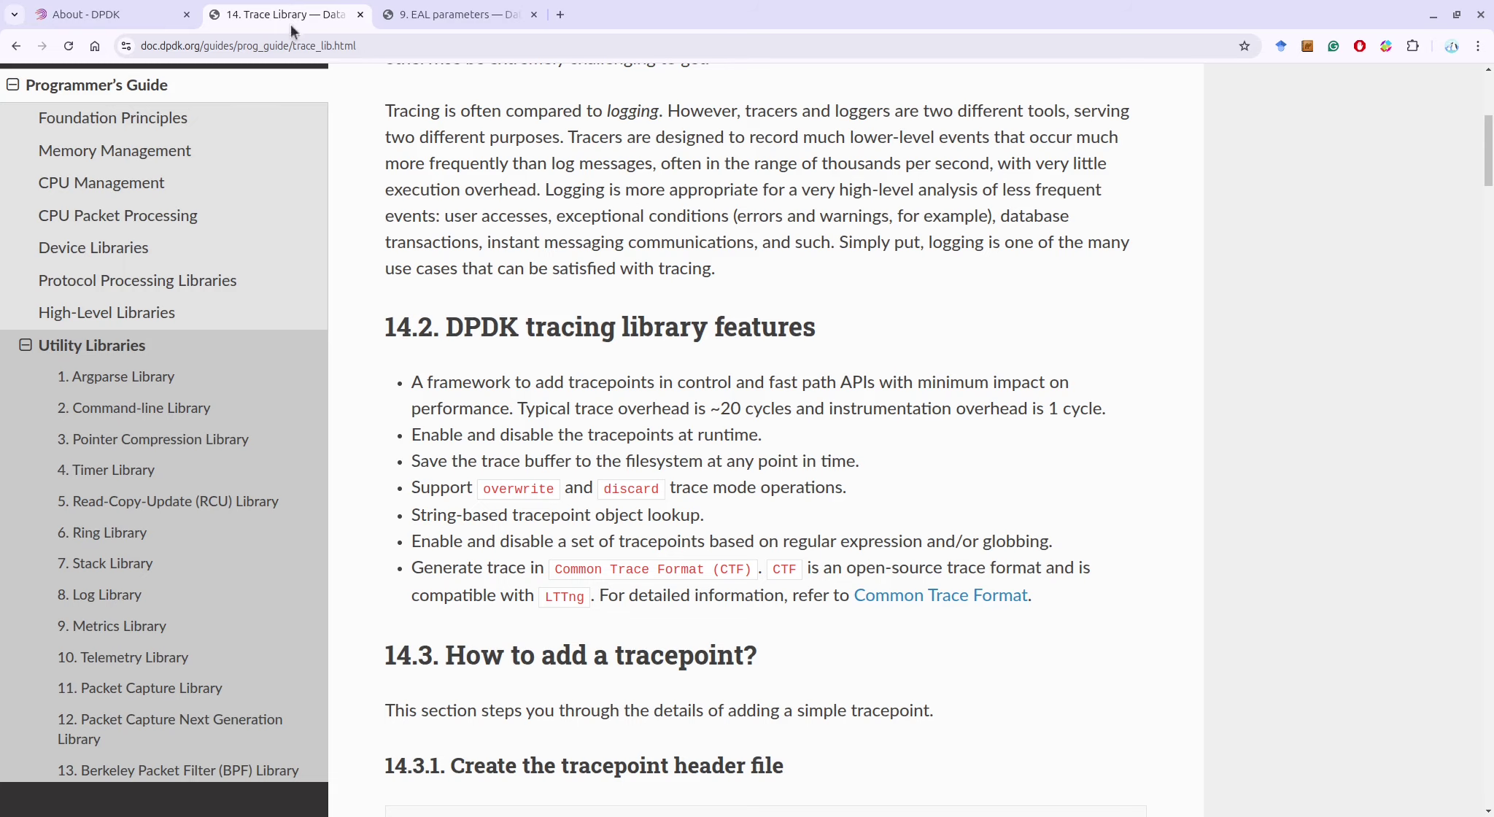
scroll(798, 291, up, 5)
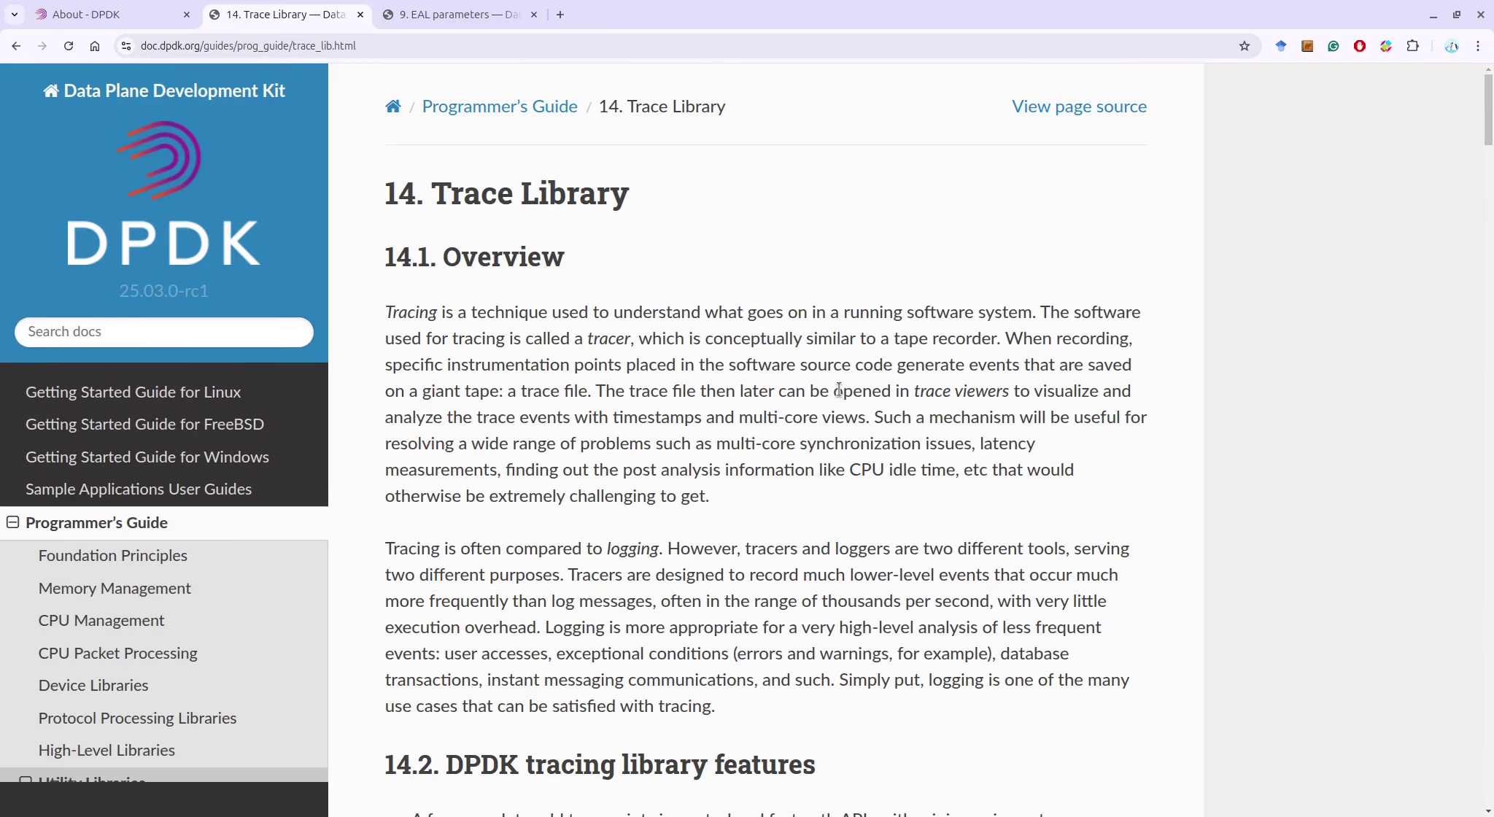
scroll(881, 491, down, 2)
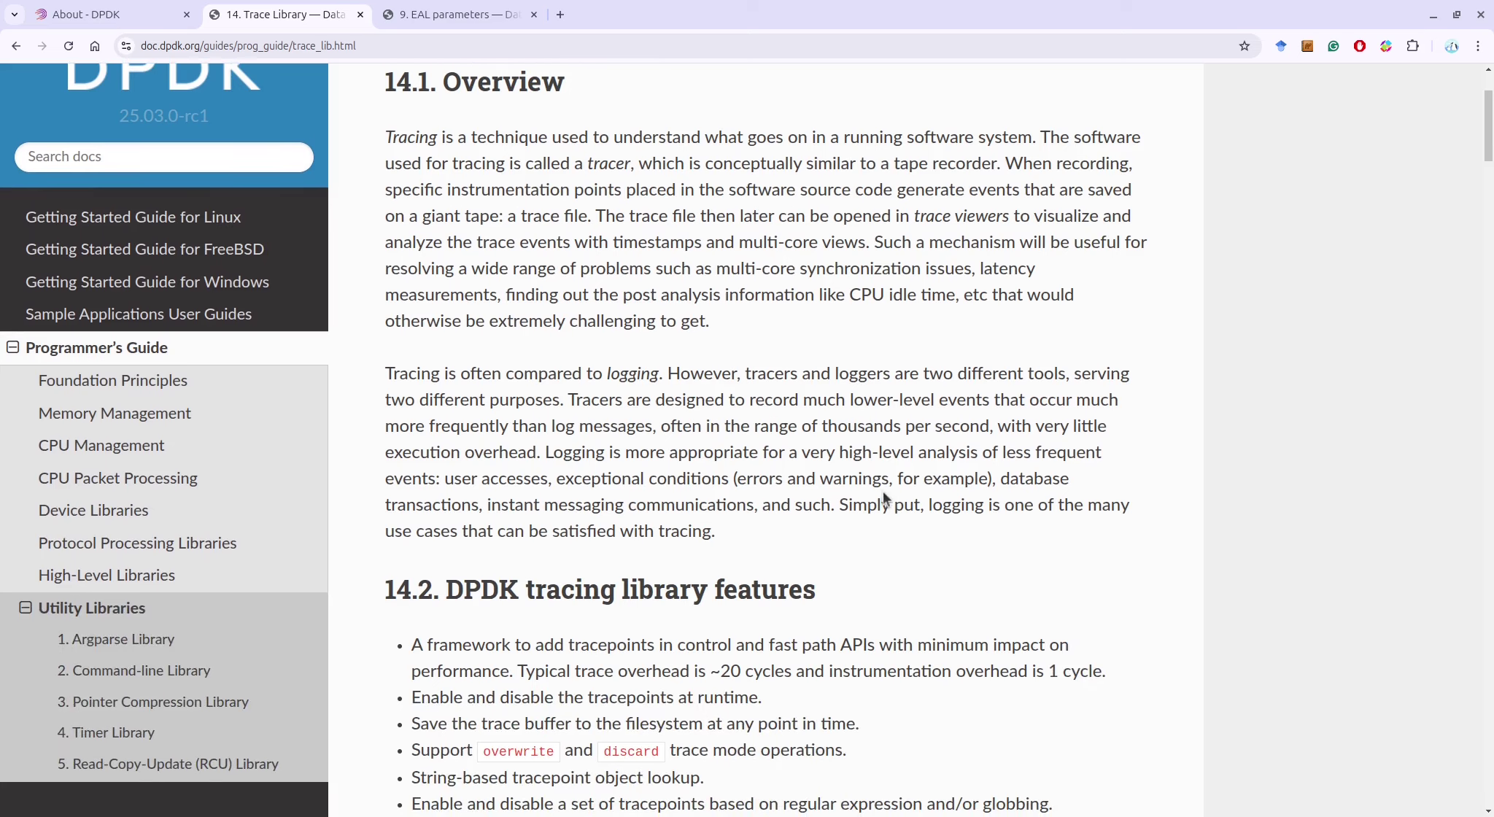
scroll(886, 493, down, 2)
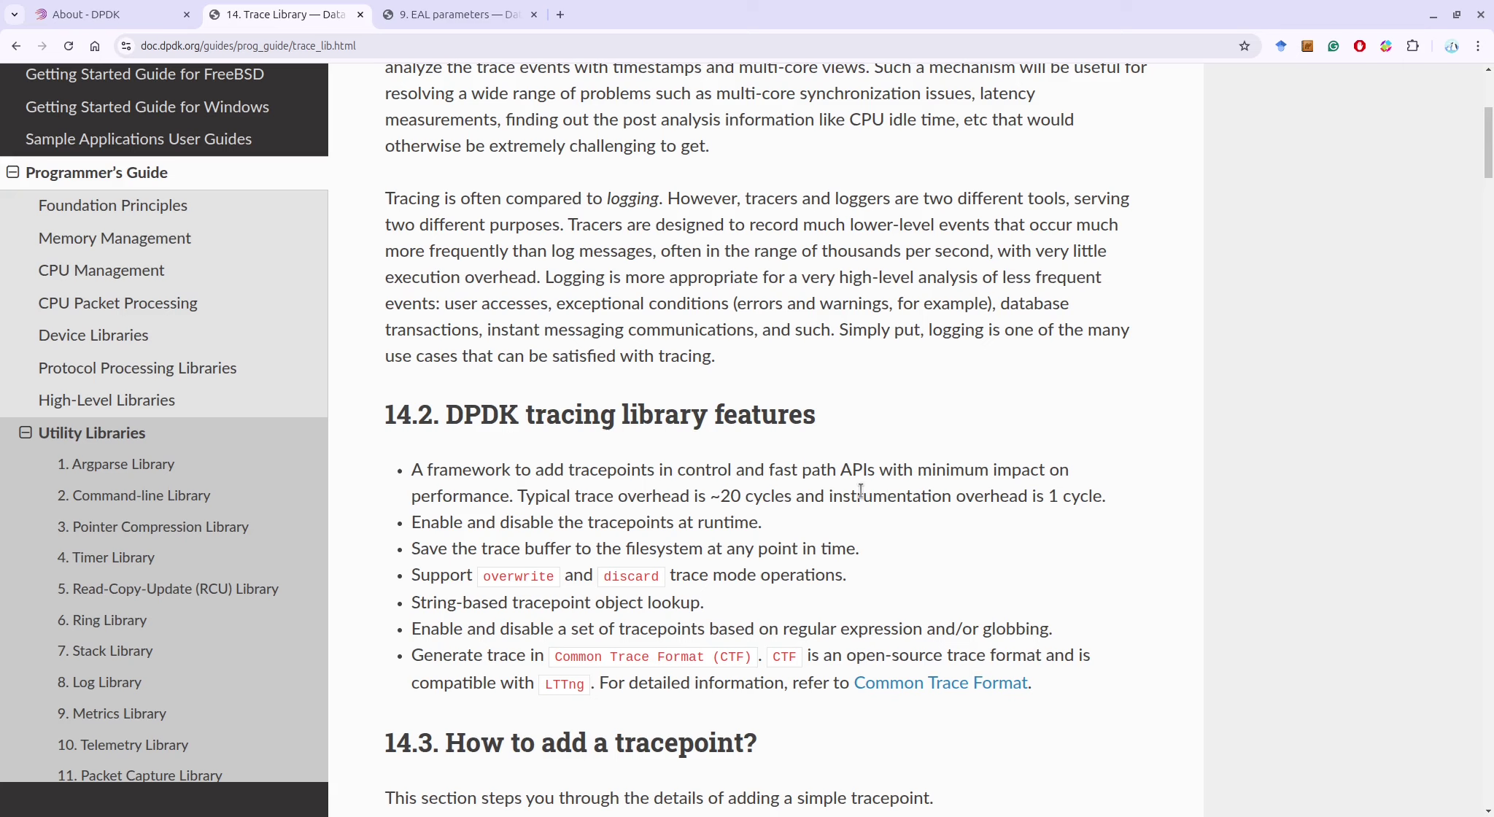
drag(514, 495, 1109, 496)
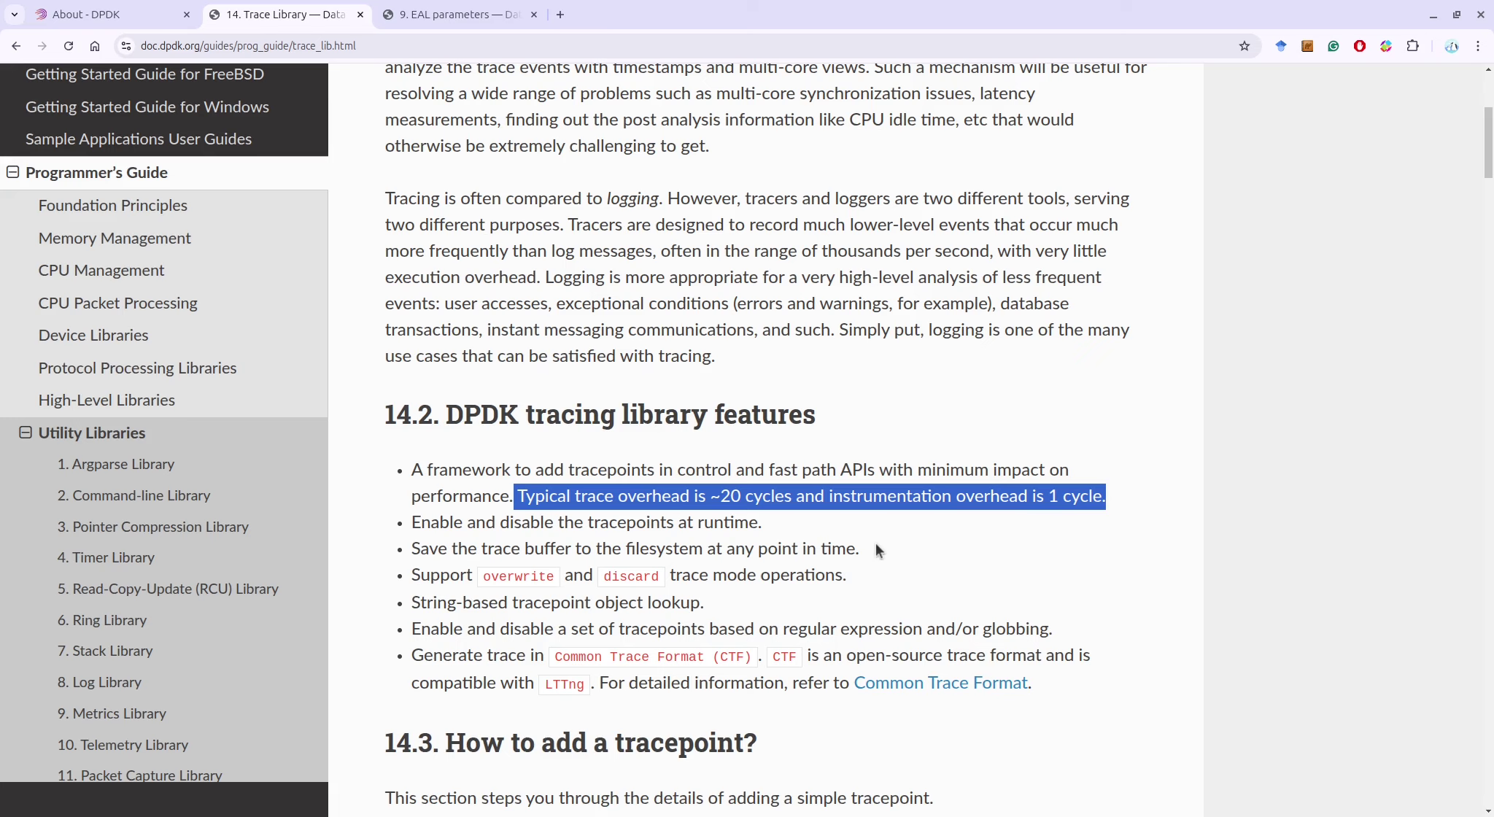
Step: Skim the "How to add a tracepoint?" section, covering the tracepoint header file and registration, and return to the overview
scroll(881, 556, down, 7)
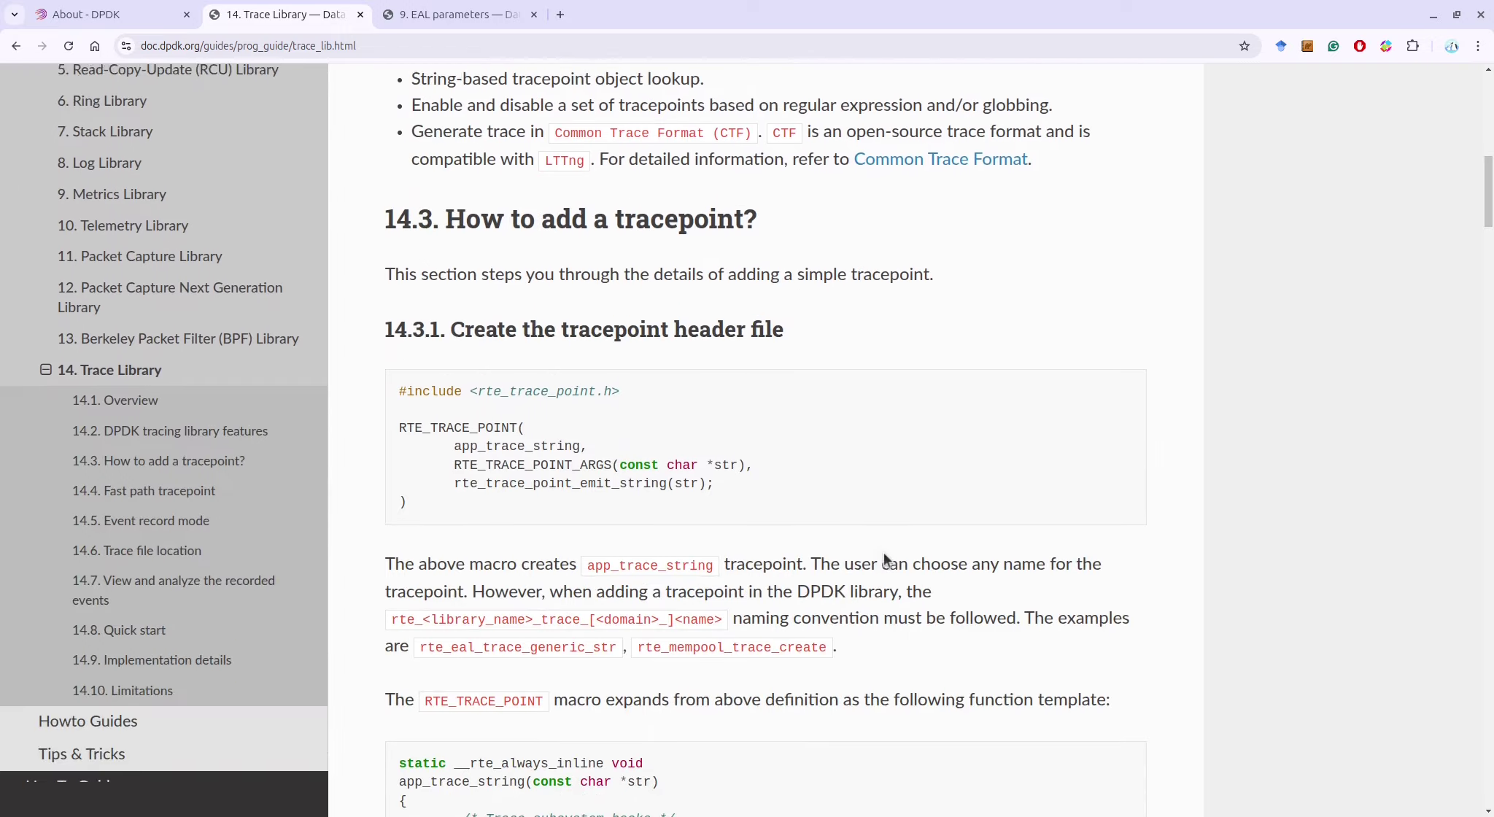
scroll(884, 552, down, 7)
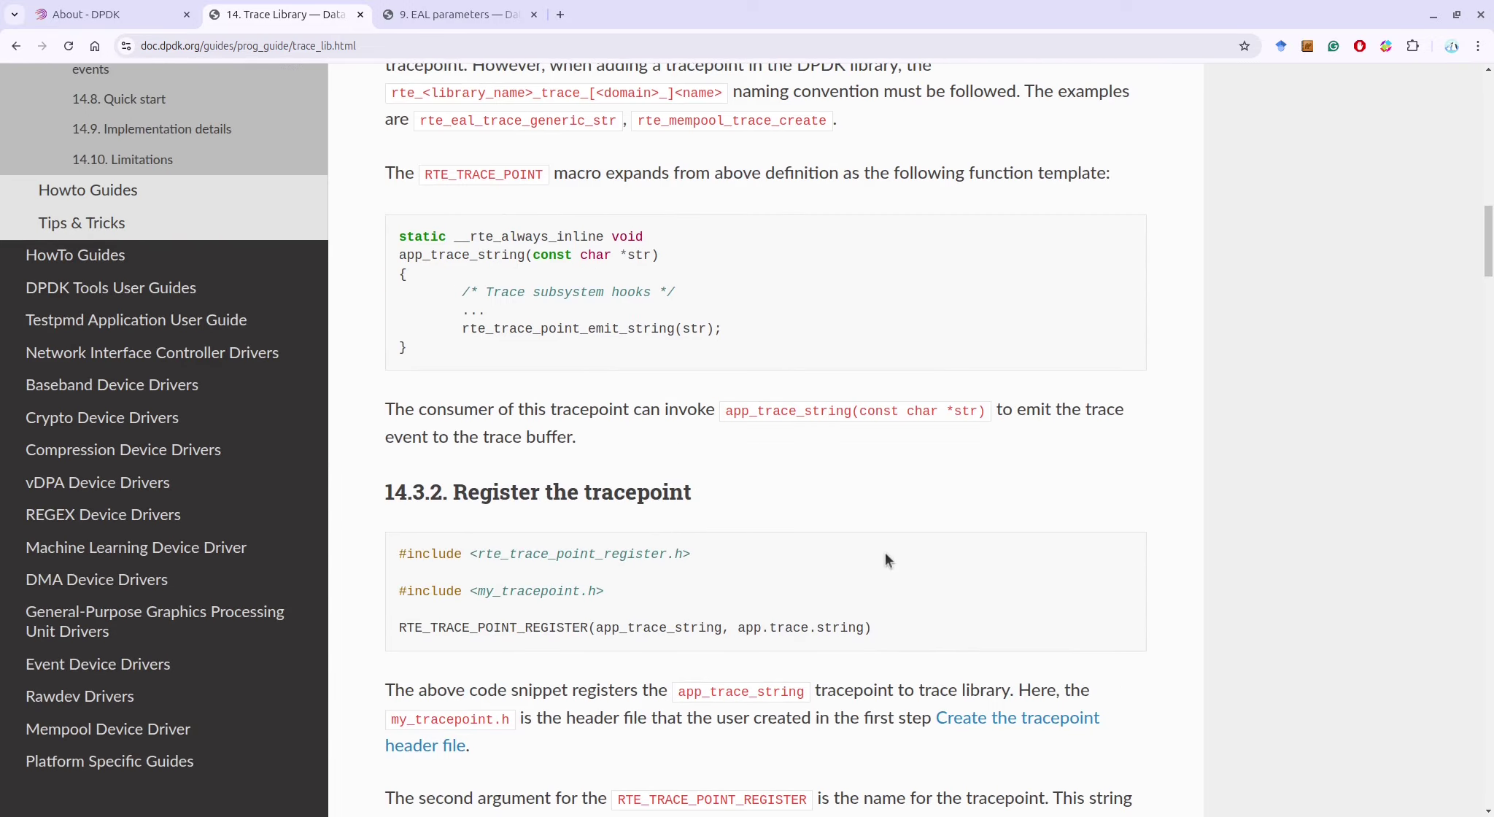
scroll(885, 552, down, 5)
scroll(885, 553, up, 11)
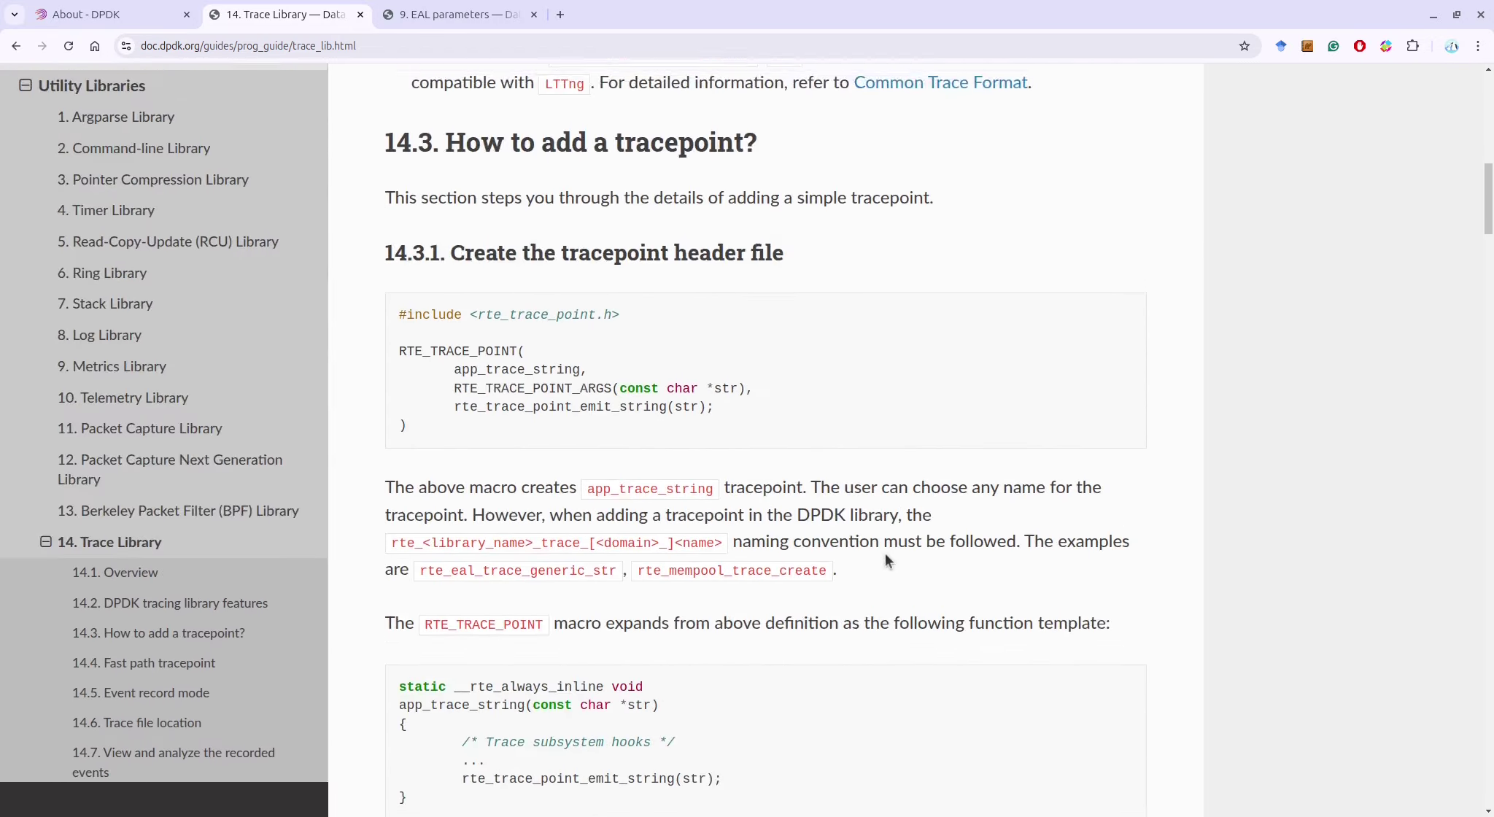
scroll(885, 553, up, 10)
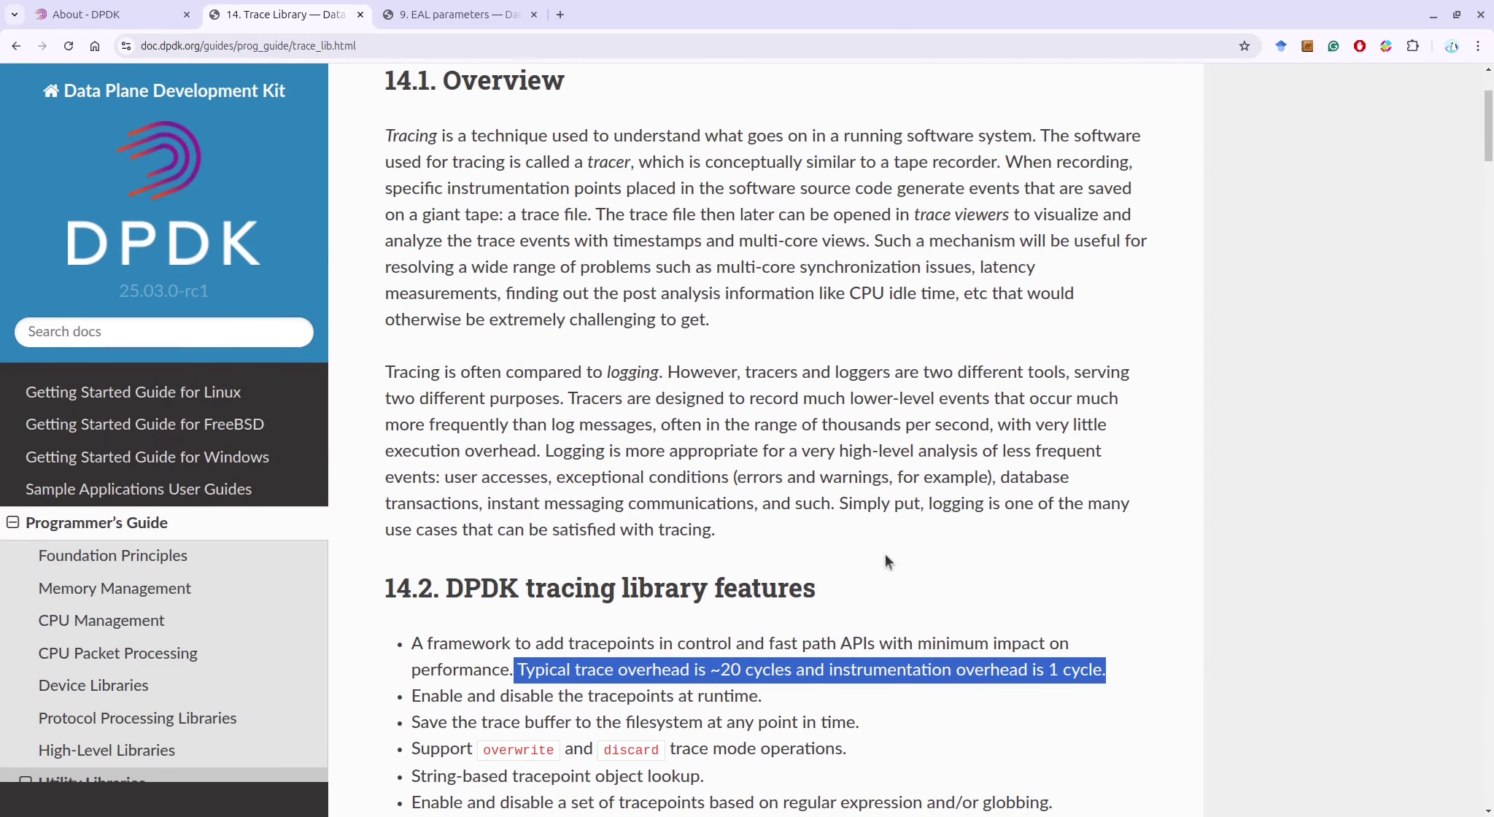
Step: Highlight "Generate trace in Common Trace Format (CTF)" in the tracing library features list, and clear the highlight
scroll(885, 555, down, 1)
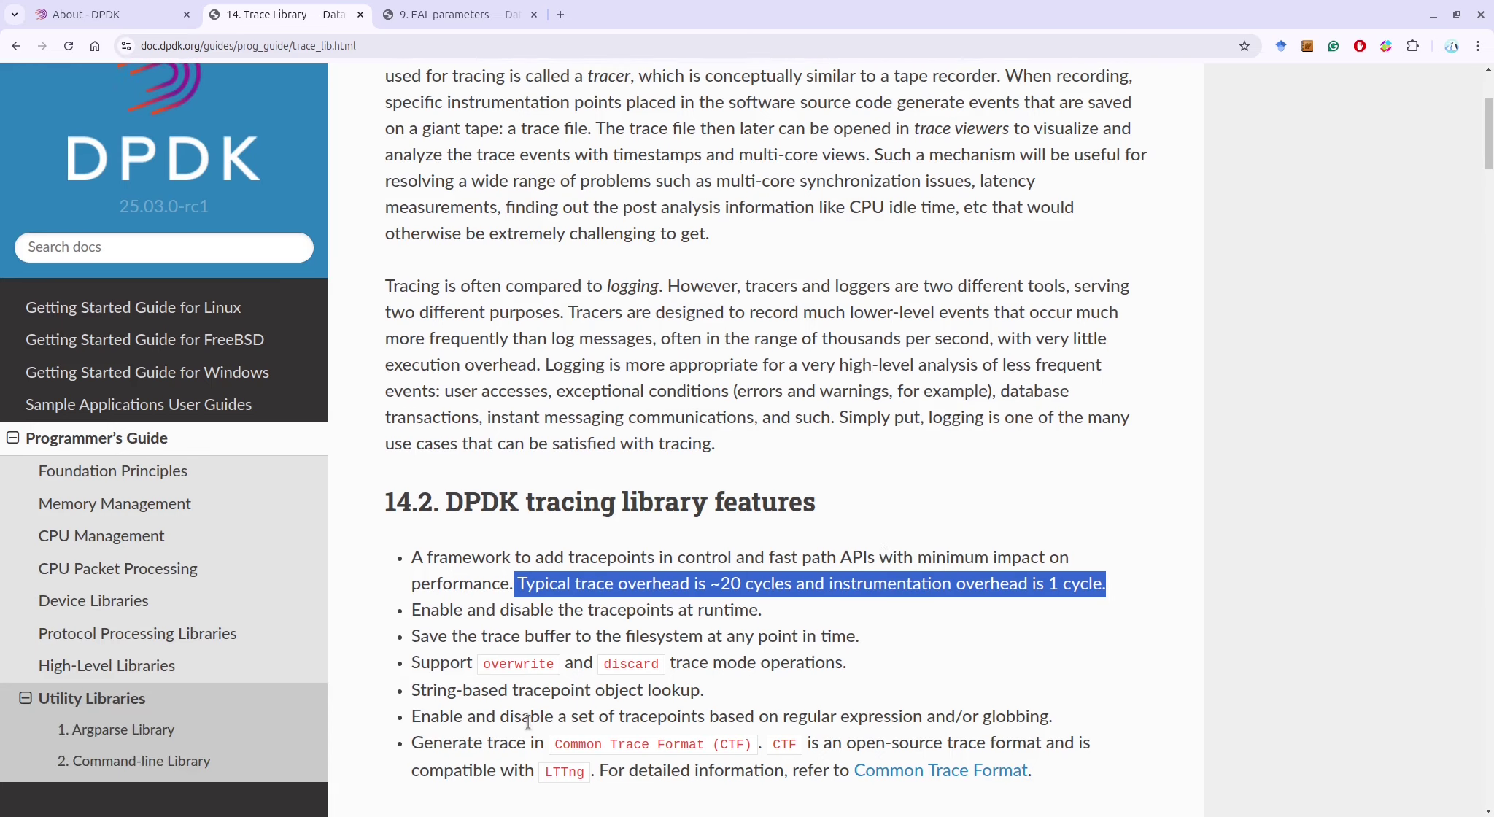
click(415, 744)
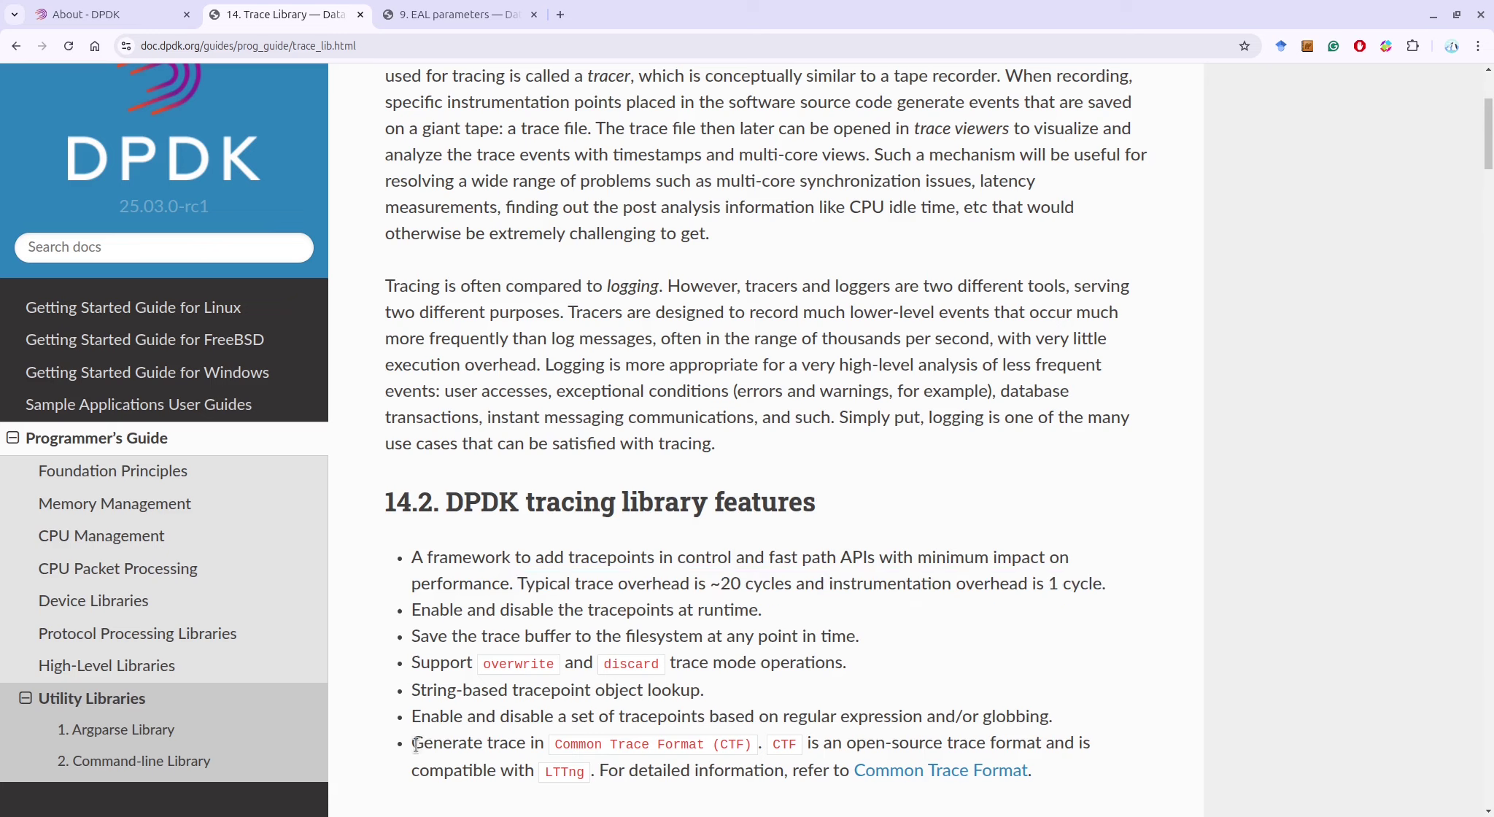
drag(413, 744, 756, 740)
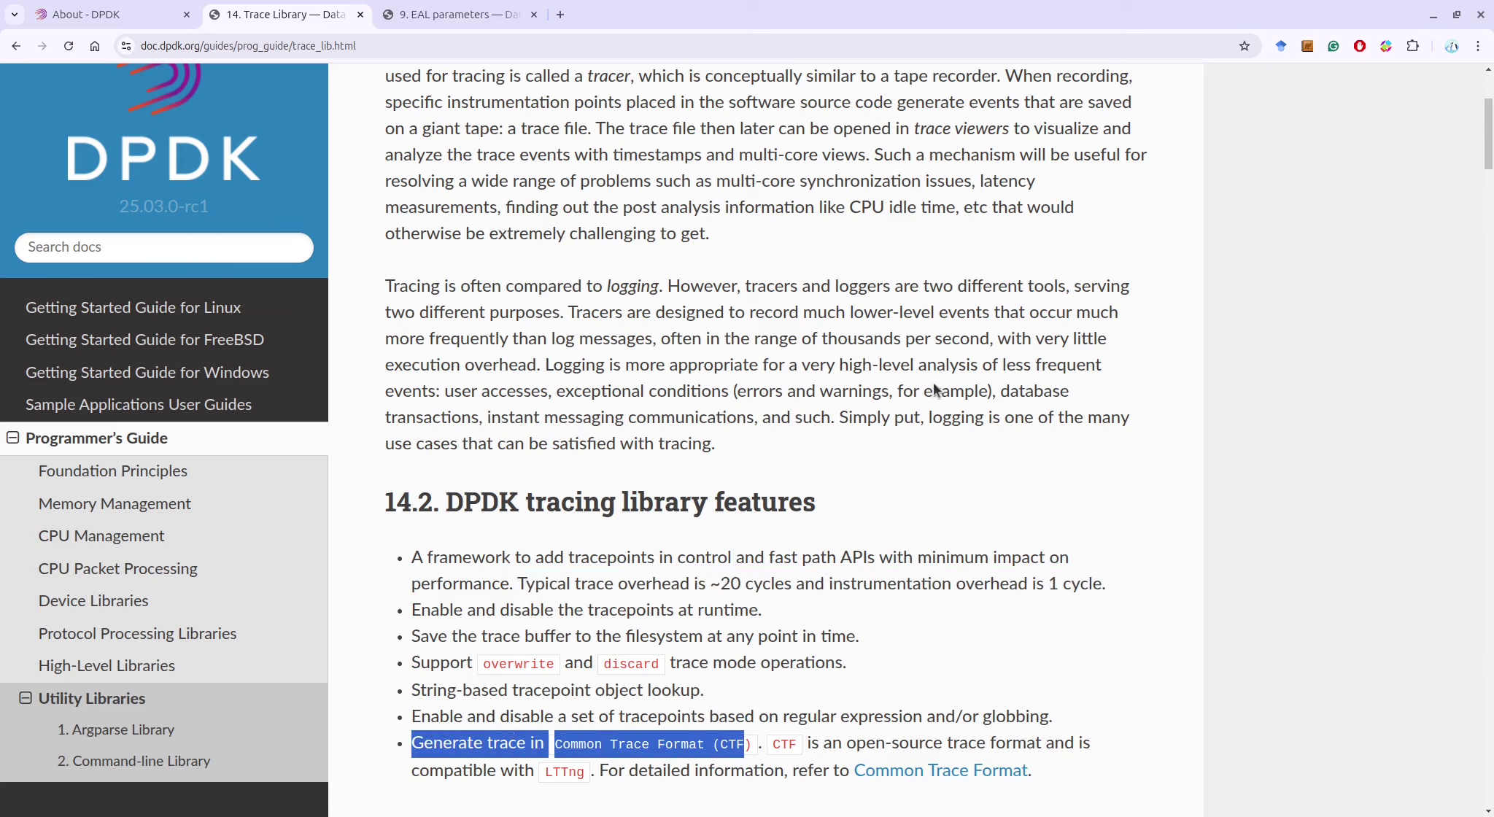
click(740, 348)
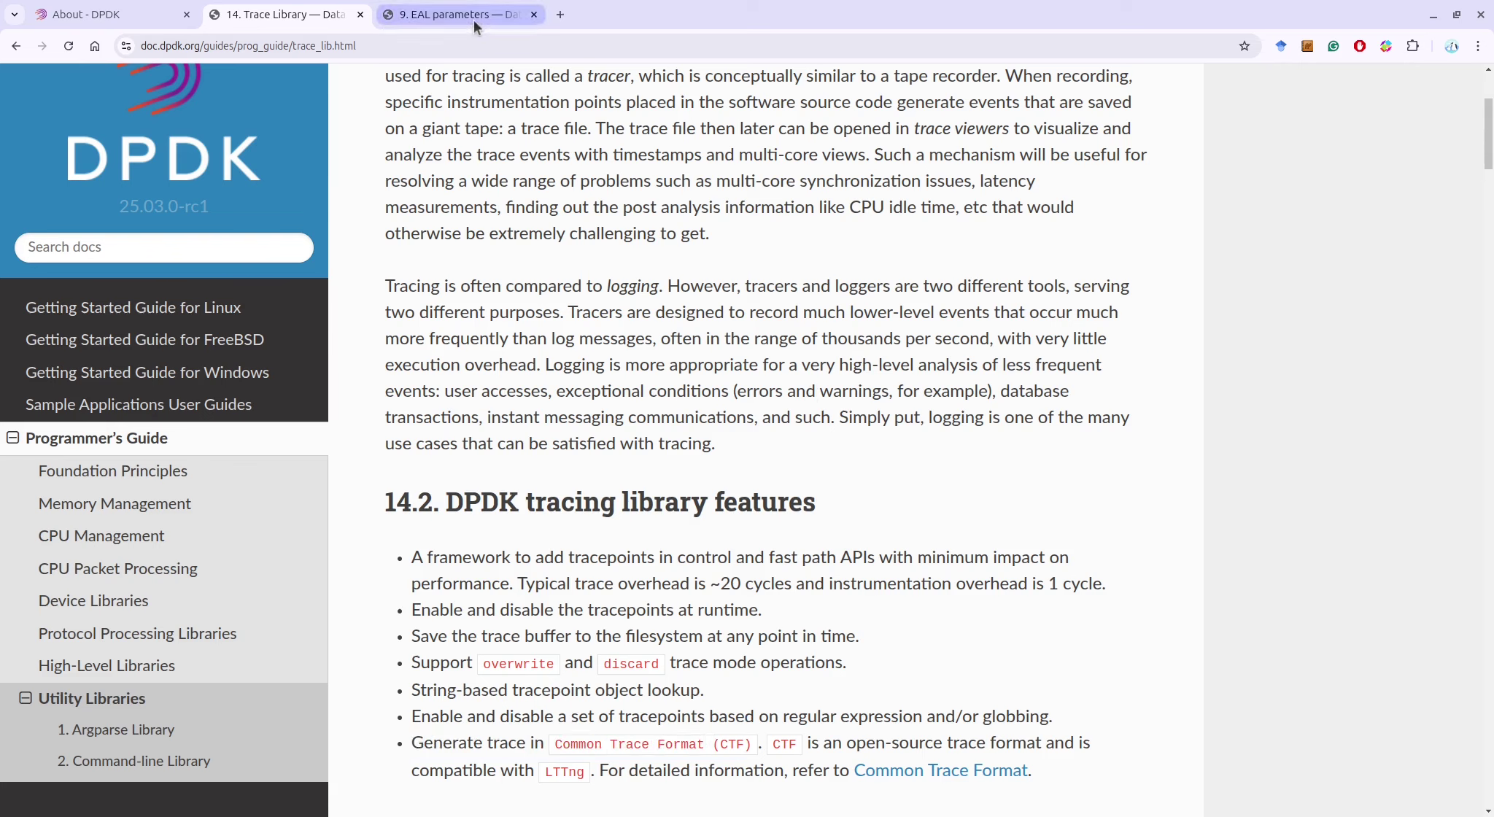
Step: Open the Debugging options section of the EAL parameters documentation and highlight the --trace=<regex-match> option
mouse_move(474, 20)
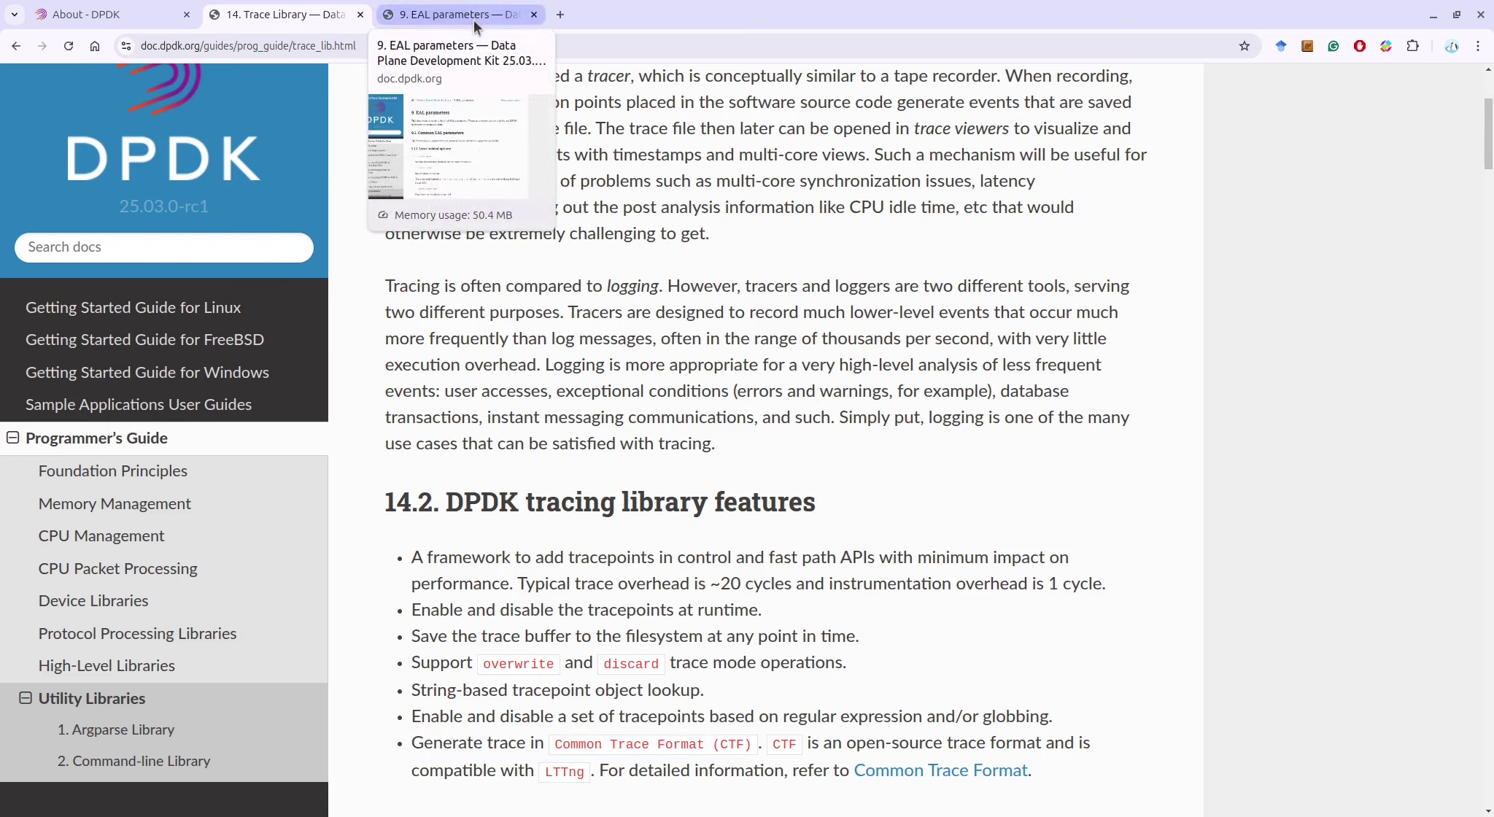
click(474, 20)
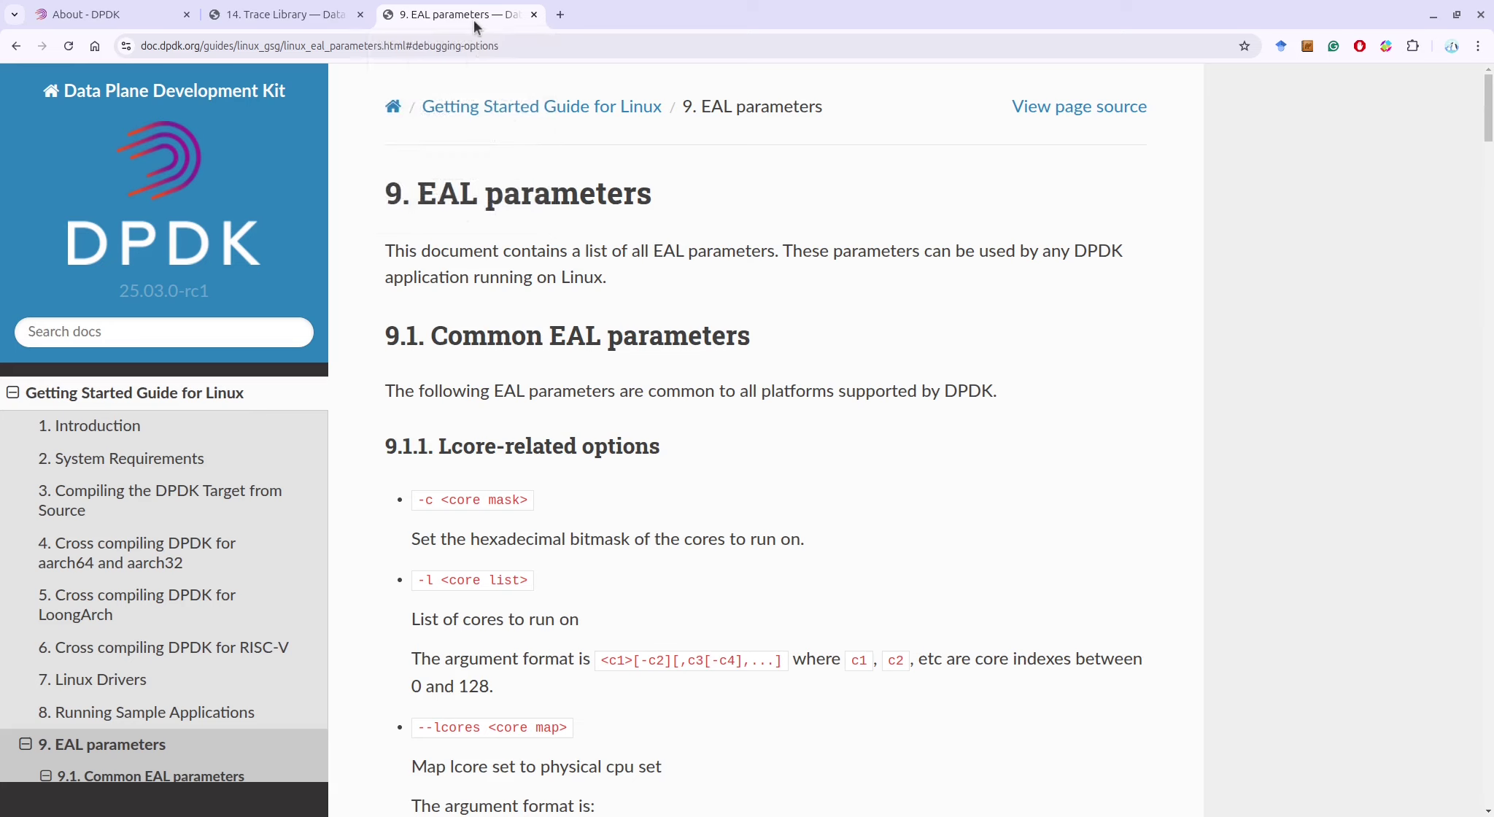
scroll(233, 533, down, 2)
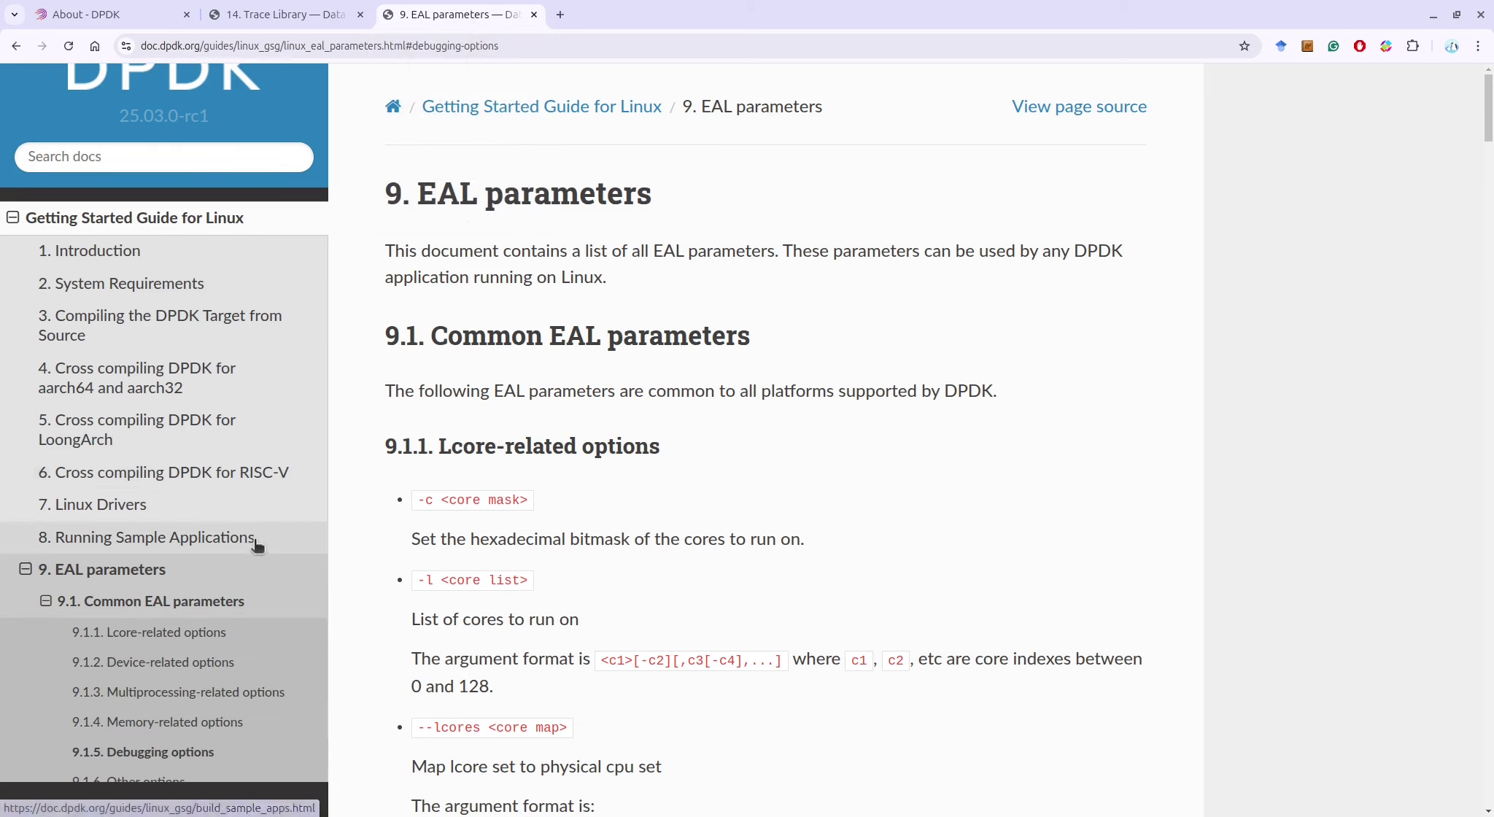
click(153, 753)
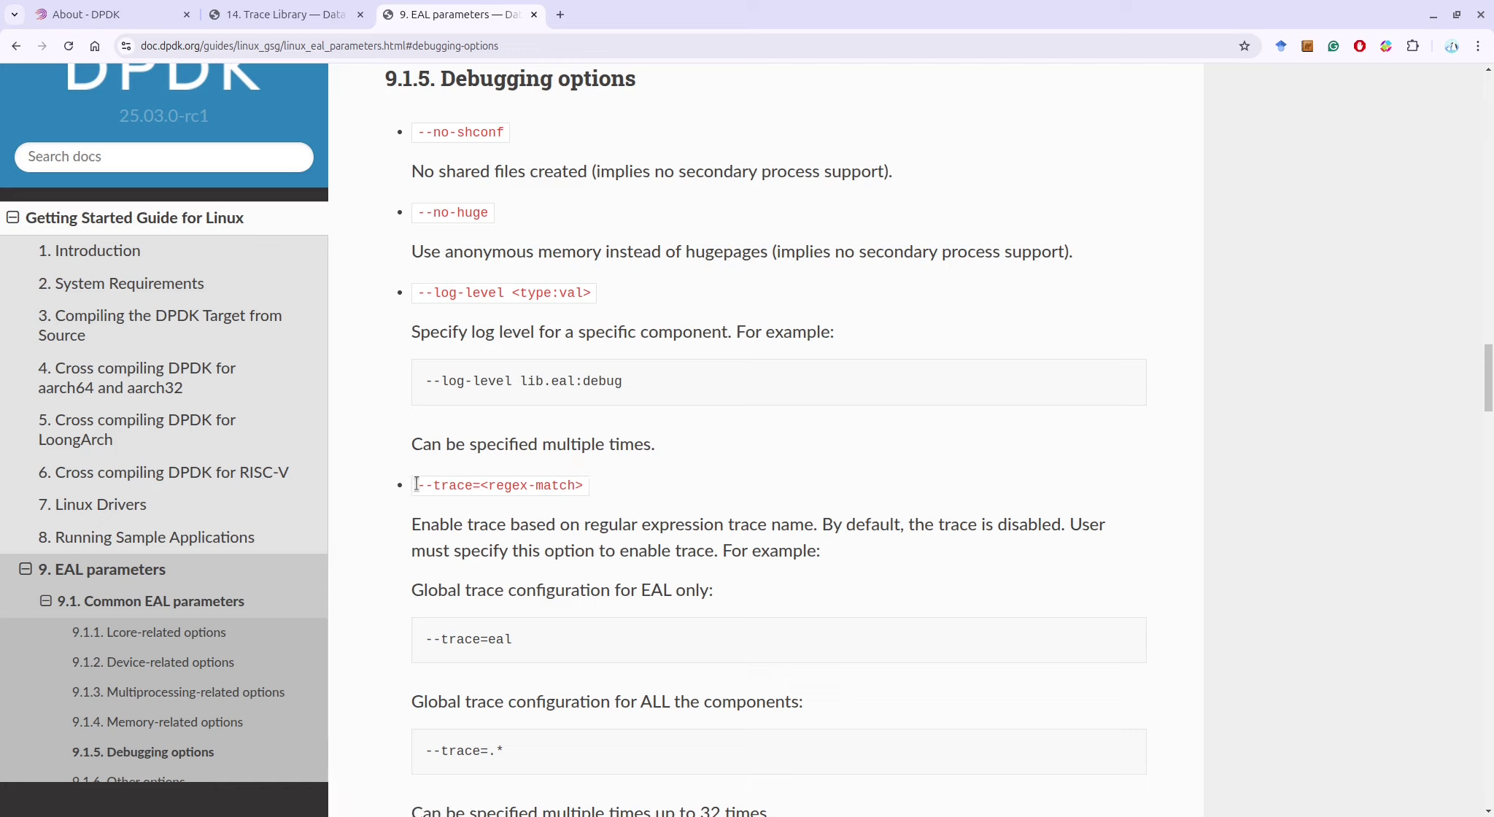
drag(415, 484, 579, 486)
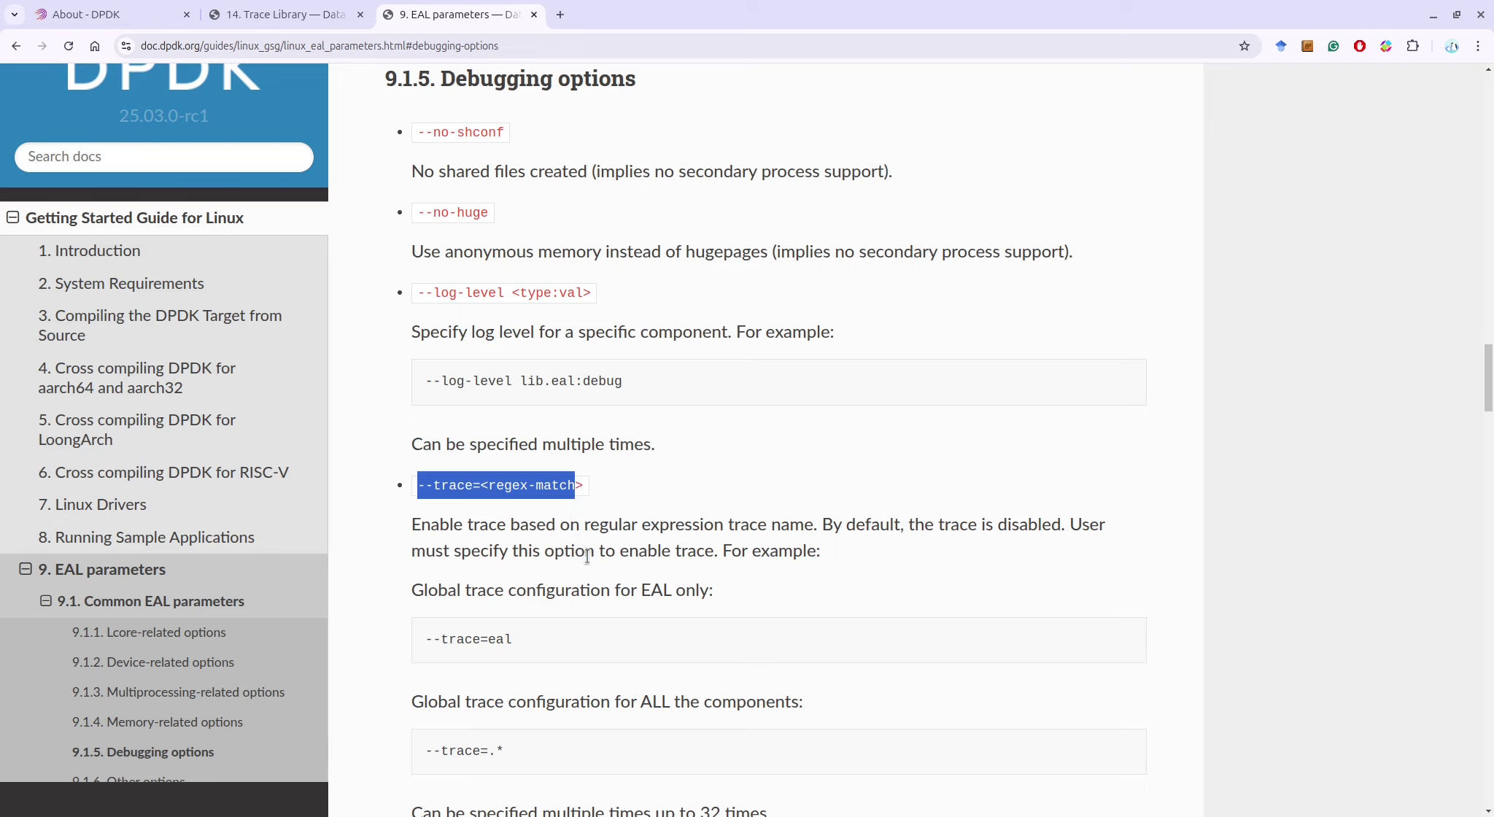
Step: Read through the remaining trace options, highlighting --trace-bufsz, --trace-dir and the overwrite part of --trace-mode
scroll(597, 580, down, 3)
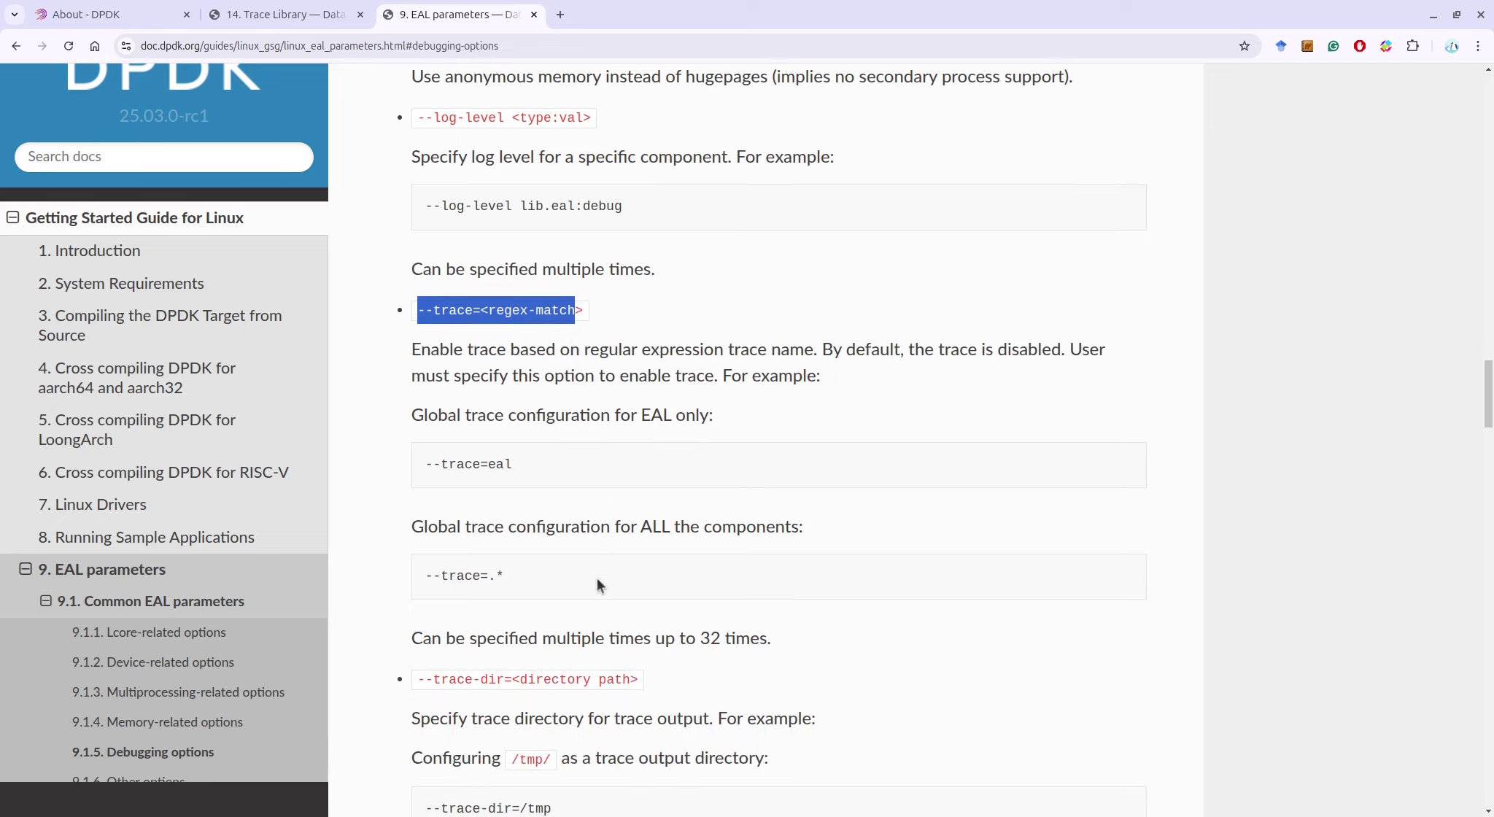
scroll(596, 577, down, 3)
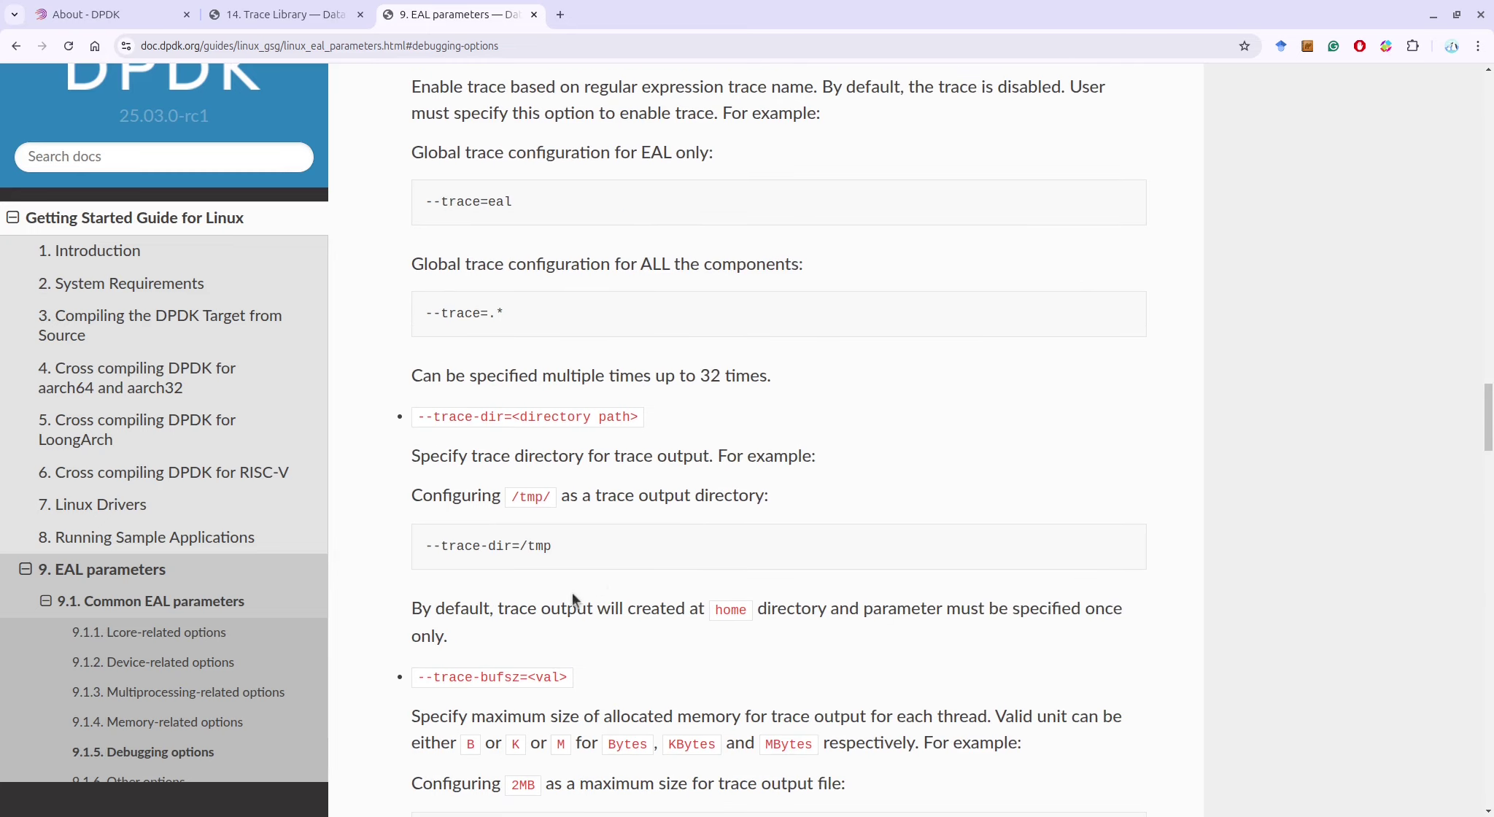
drag(416, 679, 567, 678)
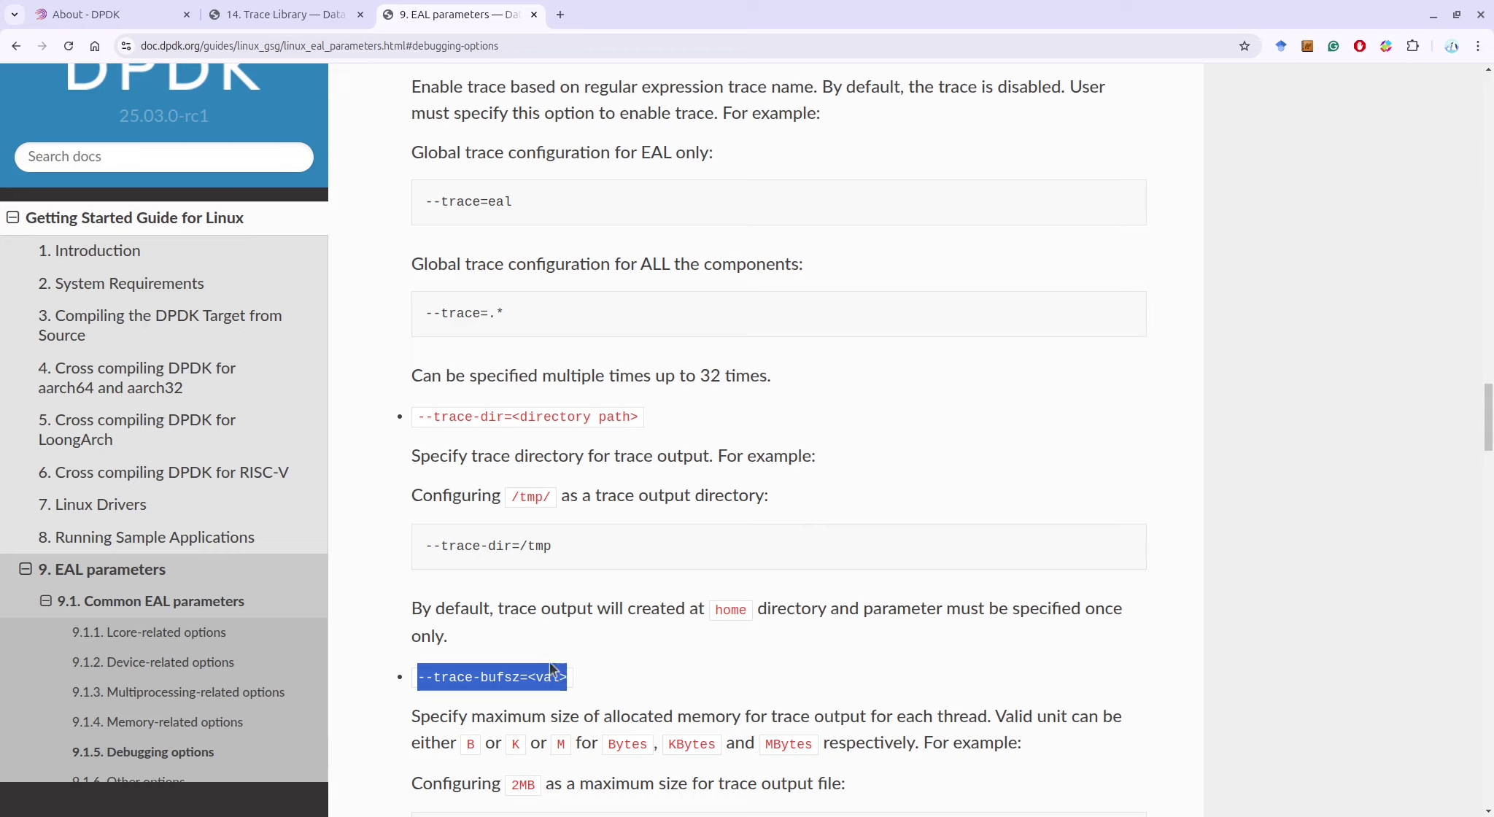
drag(419, 419, 640, 425)
scroll(644, 576, down, 5)
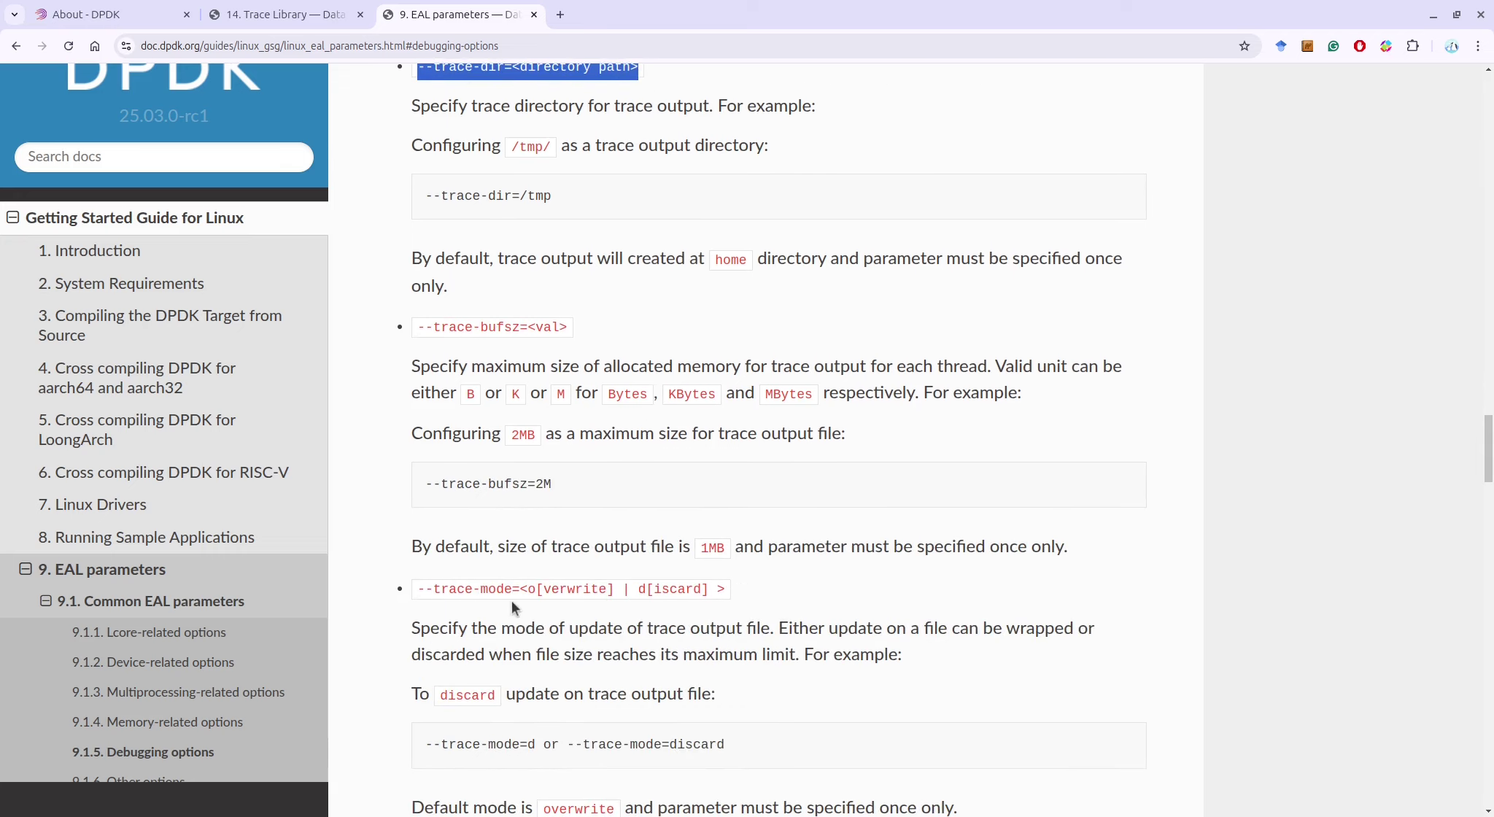
drag(417, 589, 619, 592)
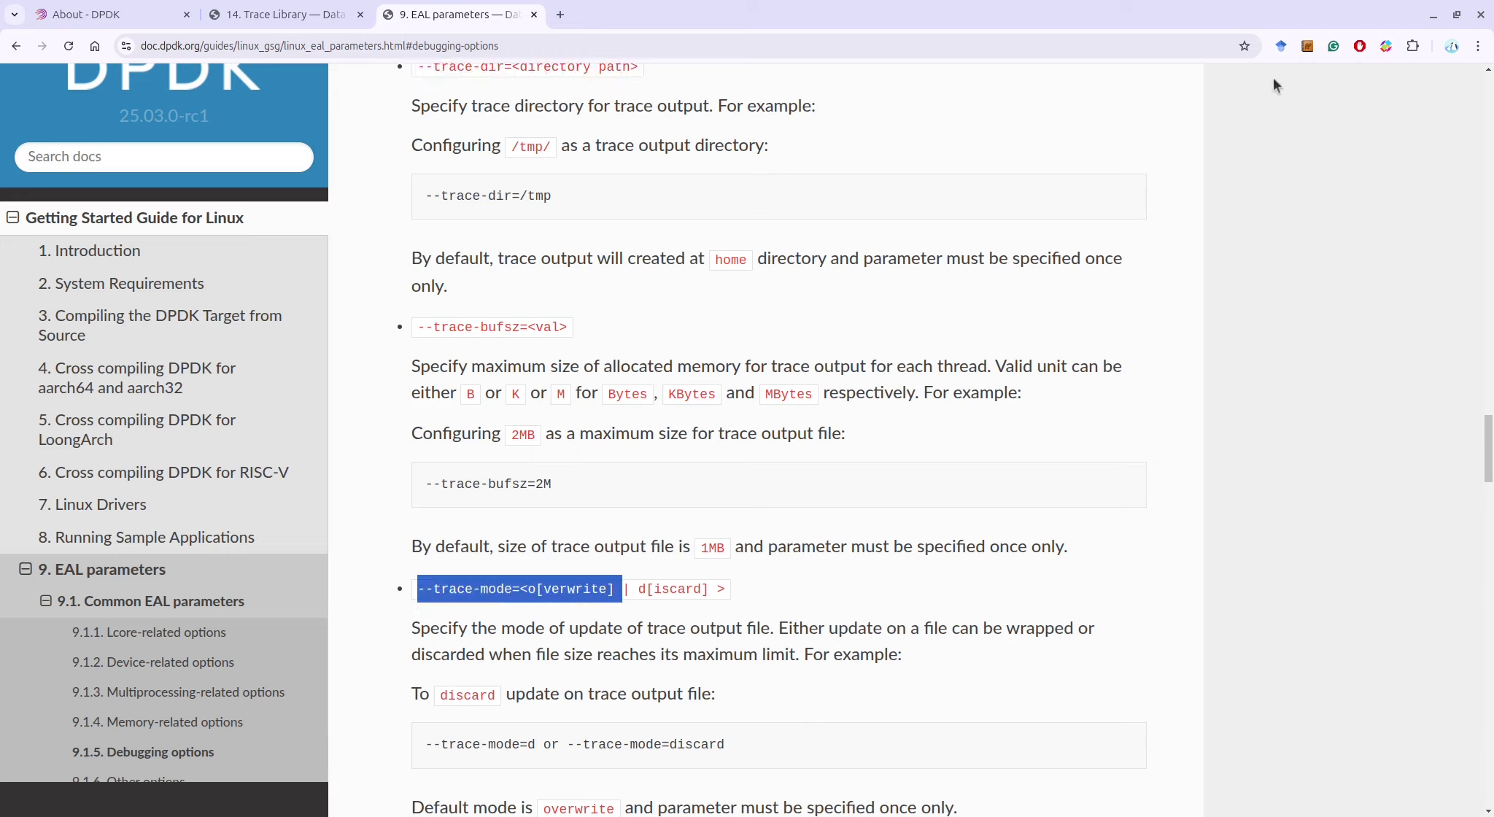
click(1115, 456)
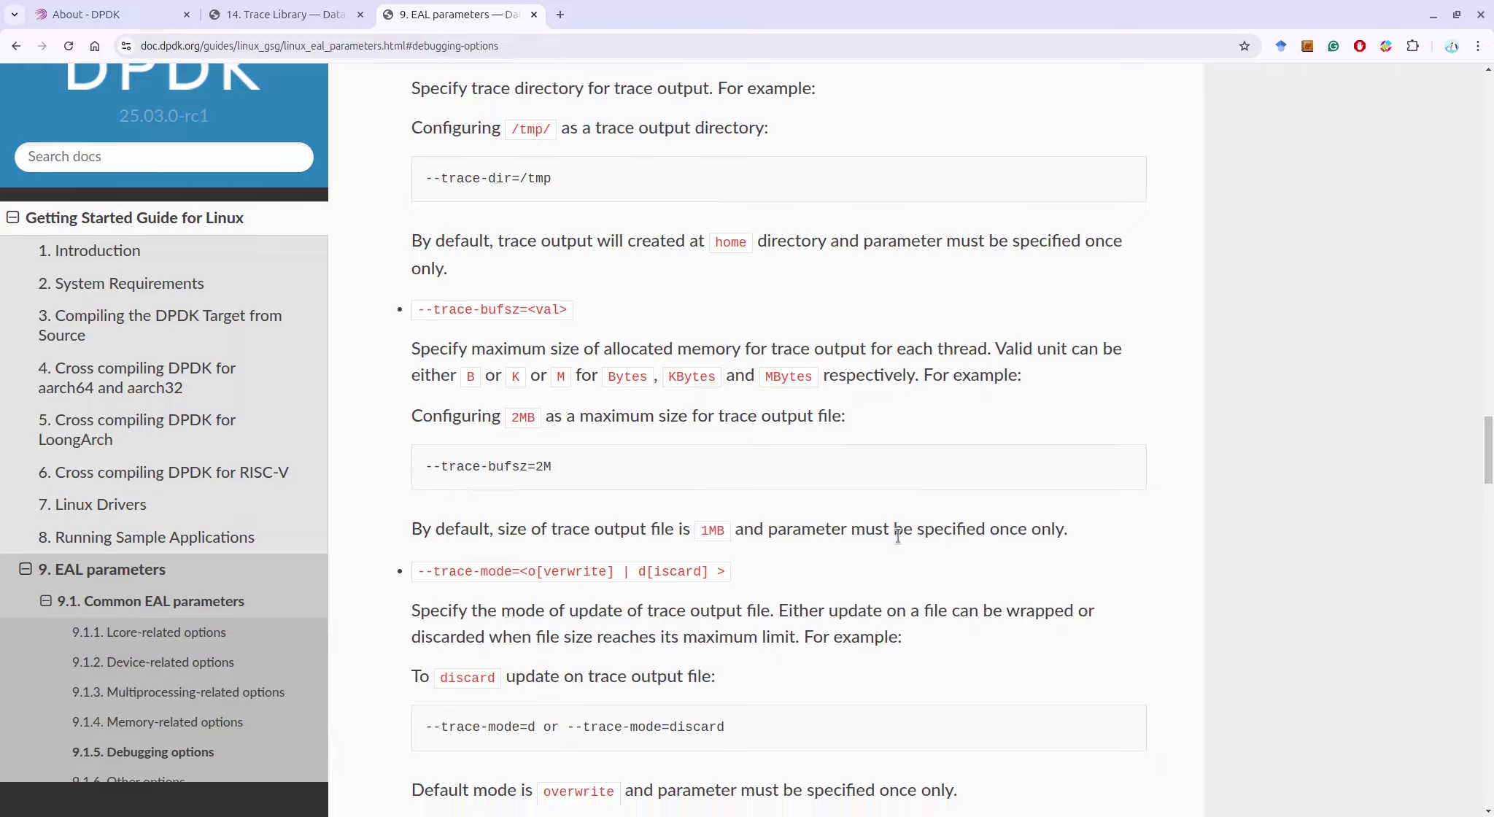
scroll(904, 569, down, 5)
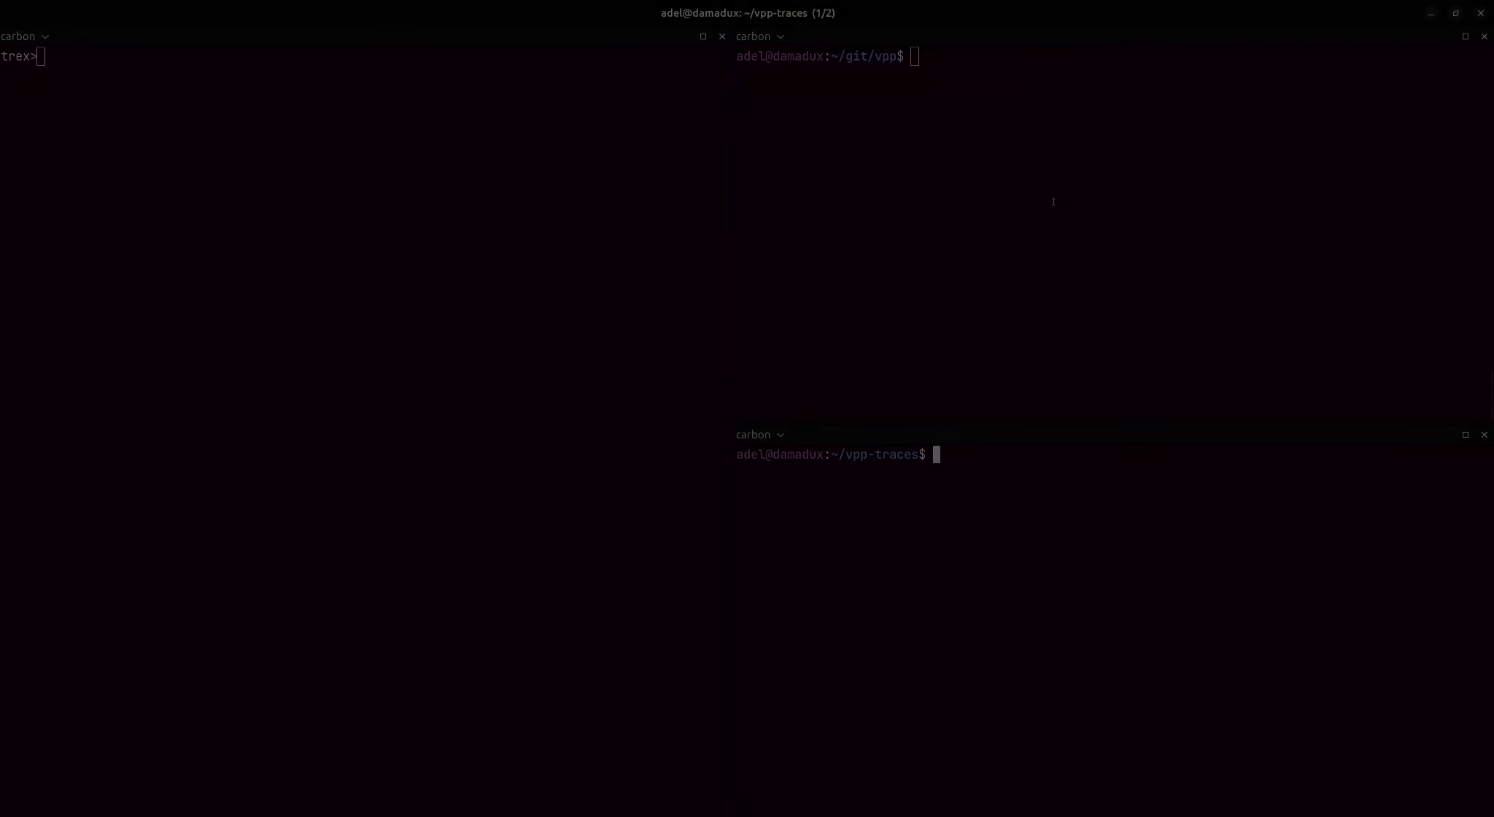
Step: Open /etc/vpp/startup.conf in vim with sudo and go to the activated tracepoints in the DPDK section
click(1036, 202)
key(ctrl+r)
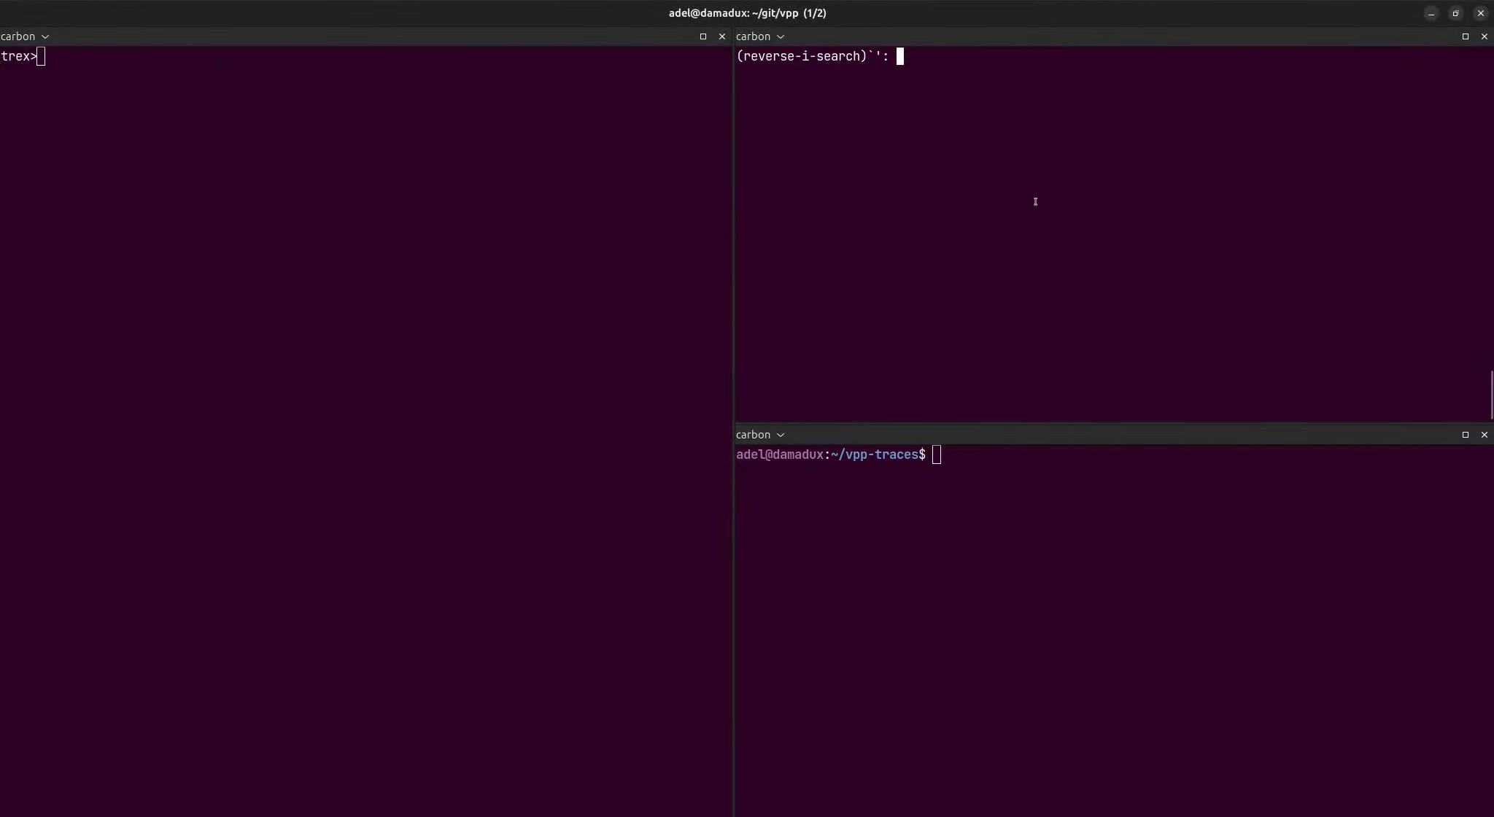
text(vim)
key(Return)
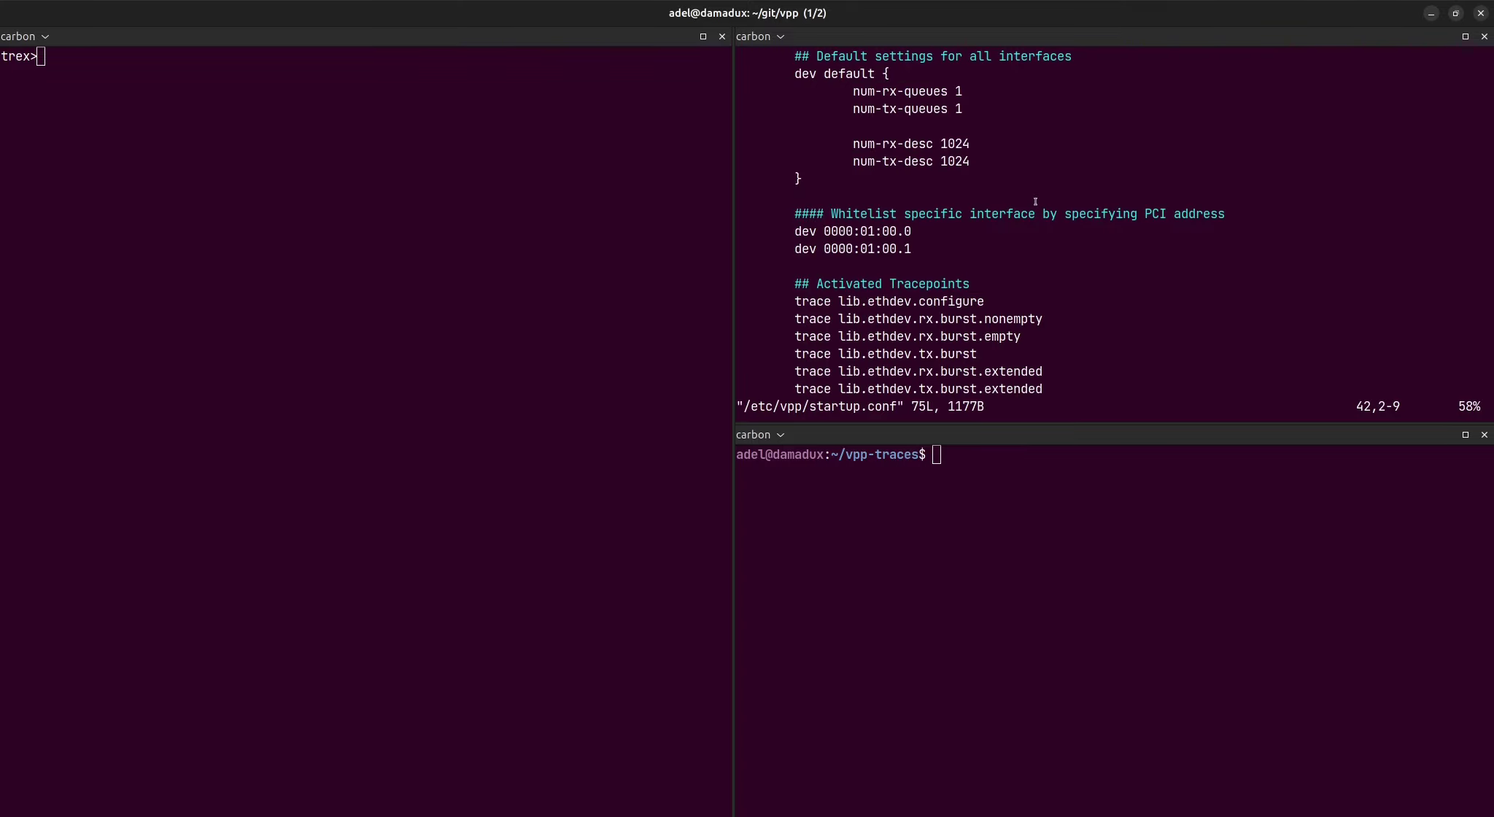
scroll(978, 275, down, 2)
key(j)
key(j)
key(j)
key(j)
key(j)
key(j)
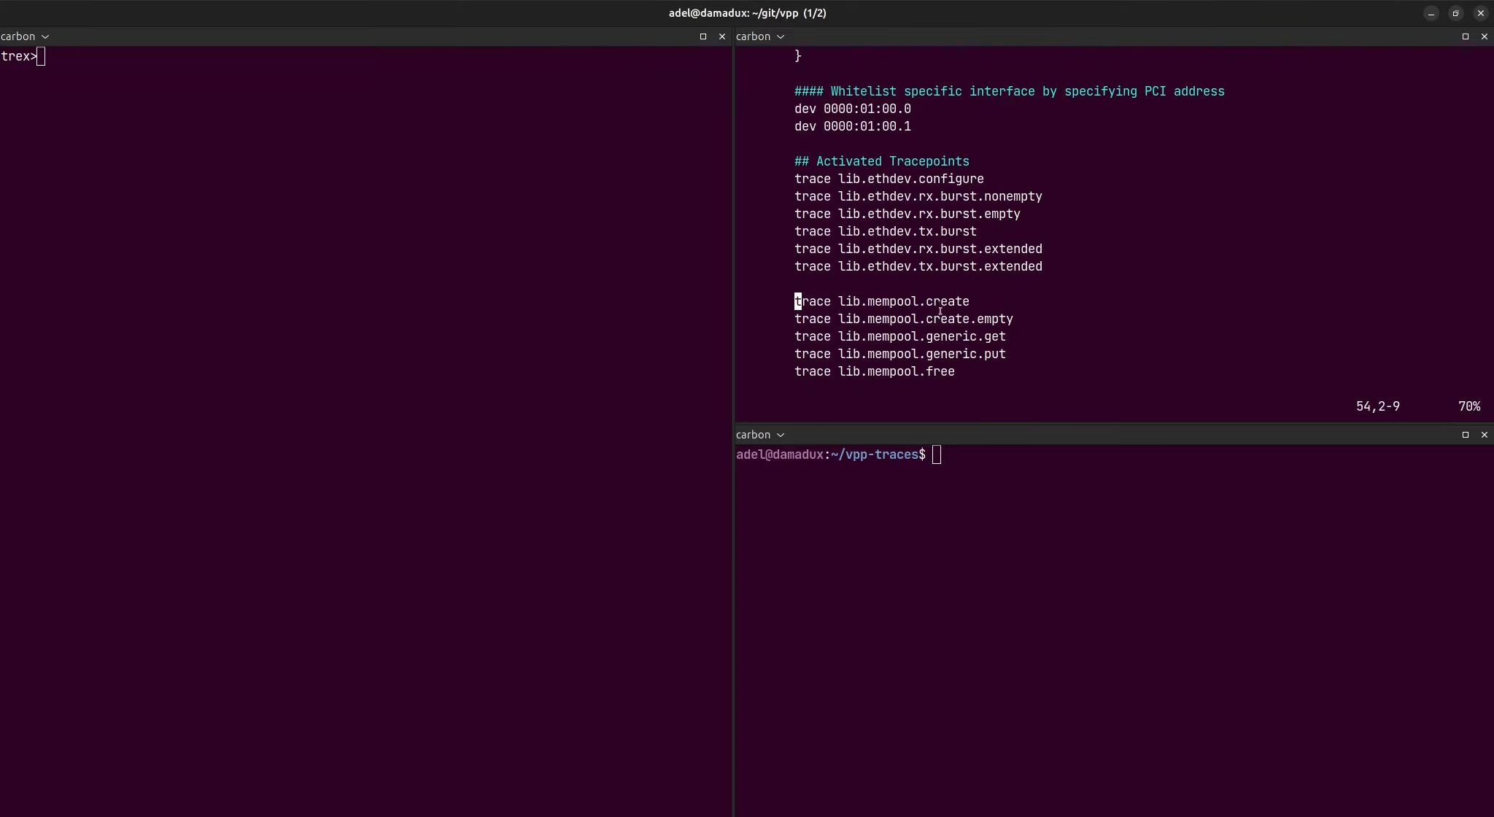
scroll(790, 160, down, 1)
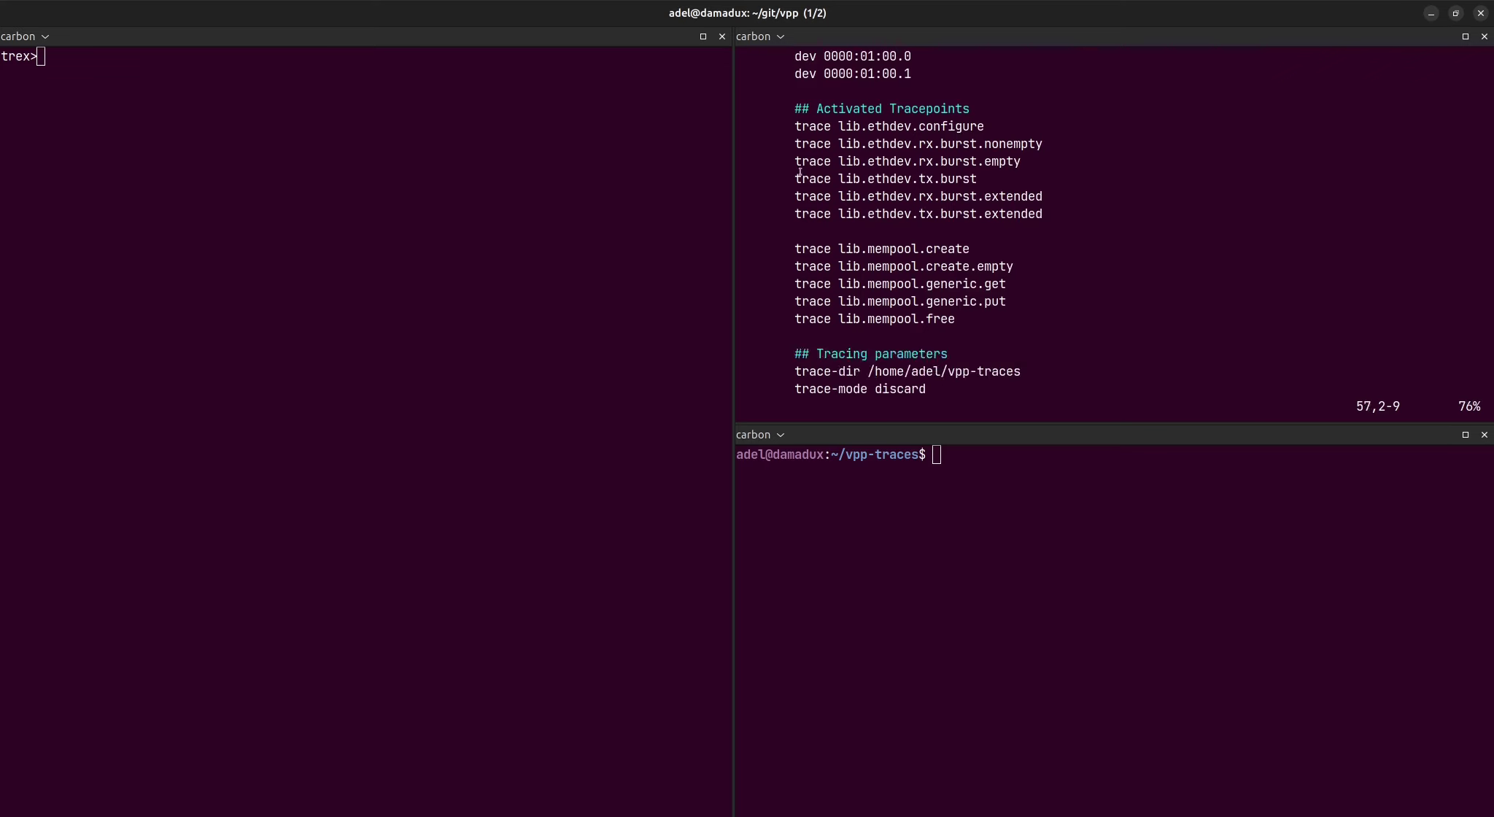
Step: Highlight the Activated Tracepoints and Tracing parameters blocks of the VPP startup configuration, and quit vim without changes
mouse_move(795, 109)
mouse_down()
mouse_move(1014, 302)
mouse_move(1014, 321)
mouse_up()
click(998, 324)
scroll(985, 319, down, 3)
mouse_move(794, 195)
mouse_down()
mouse_move(952, 268)
mouse_move(957, 253)
mouse_up()
click(957, 253)
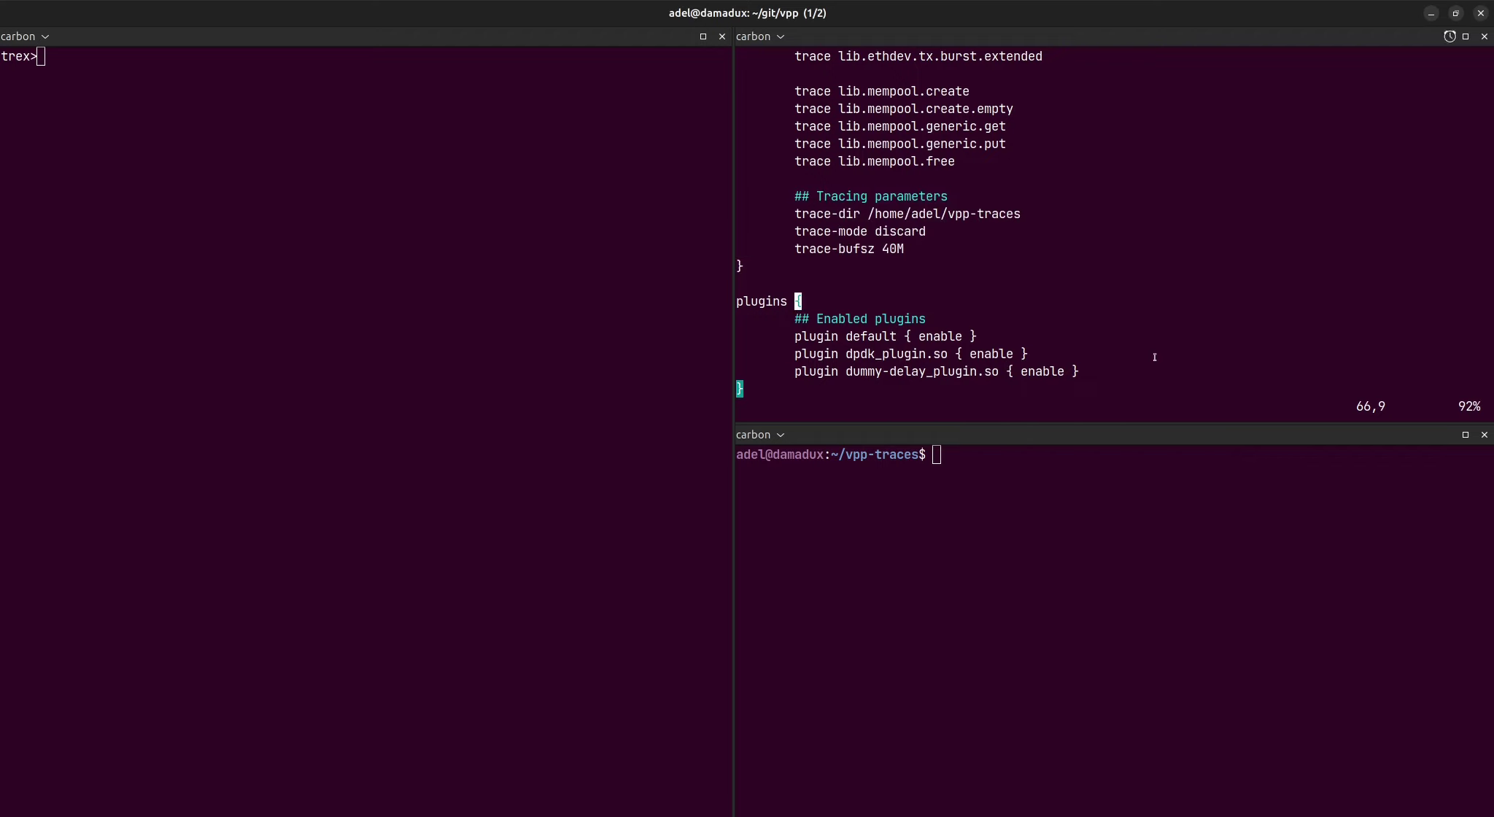
text(:q)
key(Return)
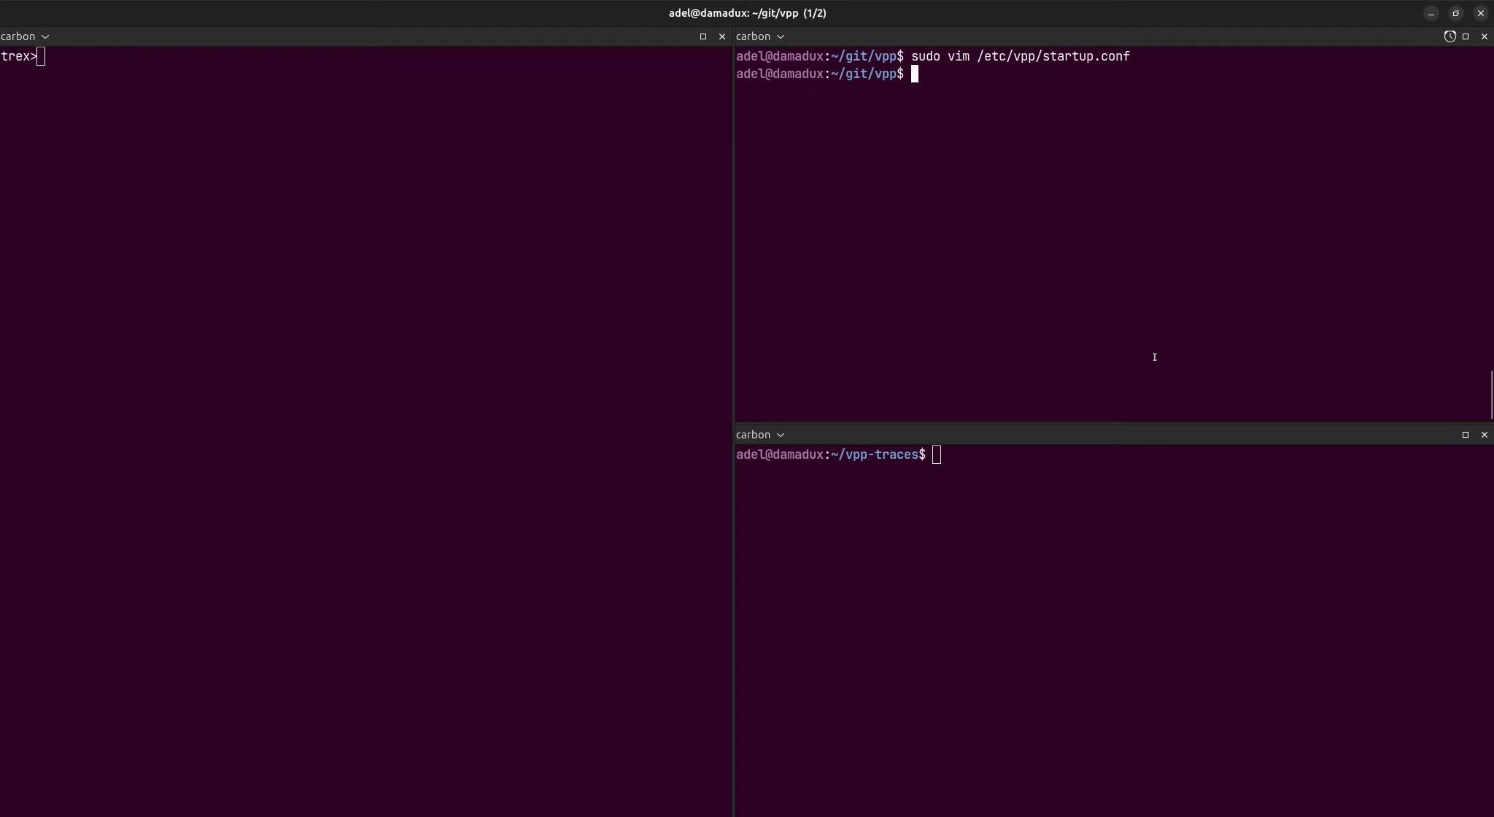
Step: List the contents of the vpp-traces directory before starting VPP
click(991, 552)
text(ls)
key(Return)
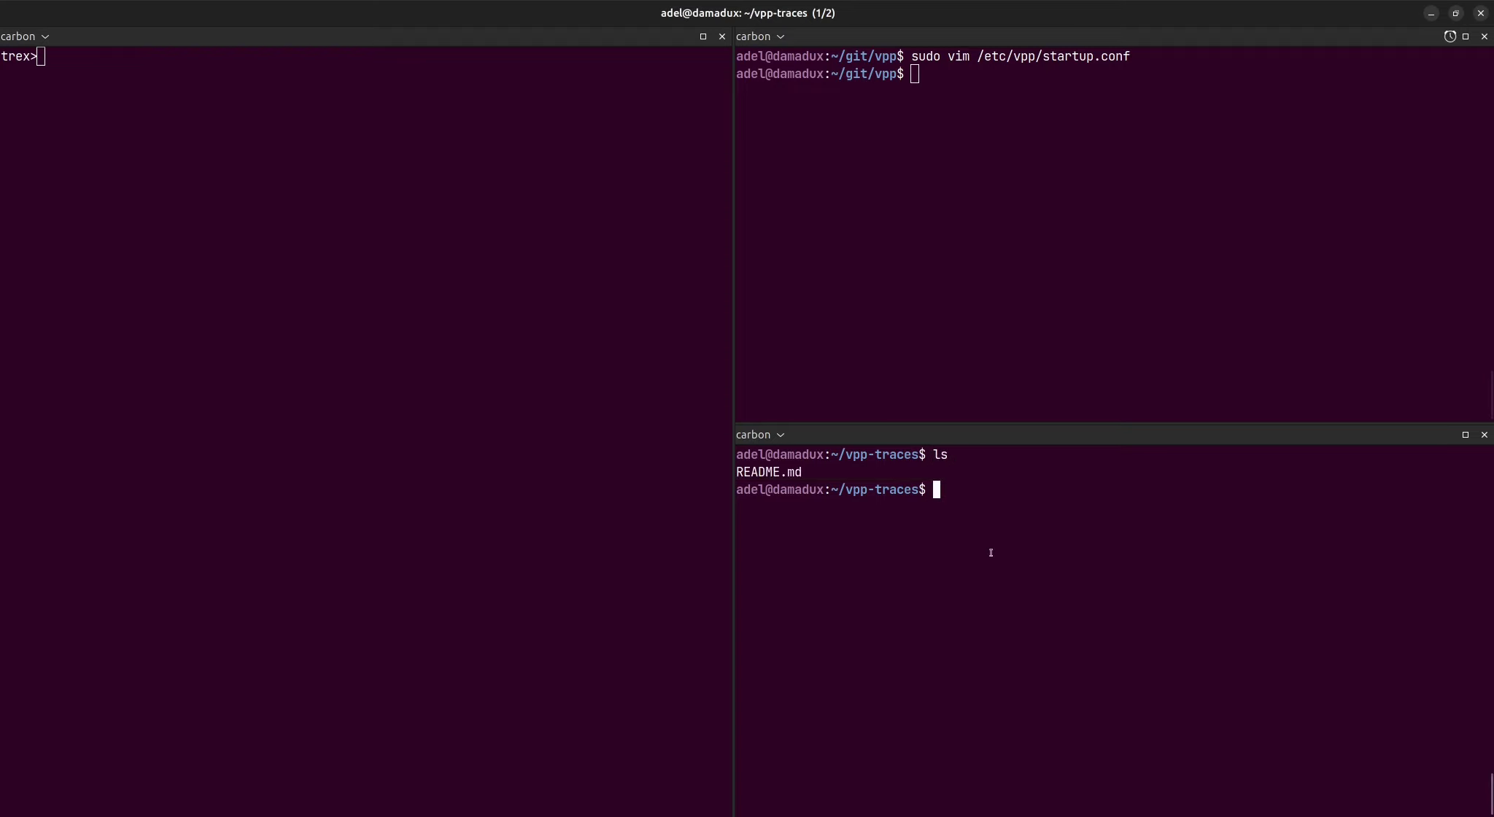
Step: Start VPP from its repository with sudo ./build-root/build-vpp_debug-native/vpp/bin/vpp -c /etc/vpp/startup.conf
click(1032, 330)
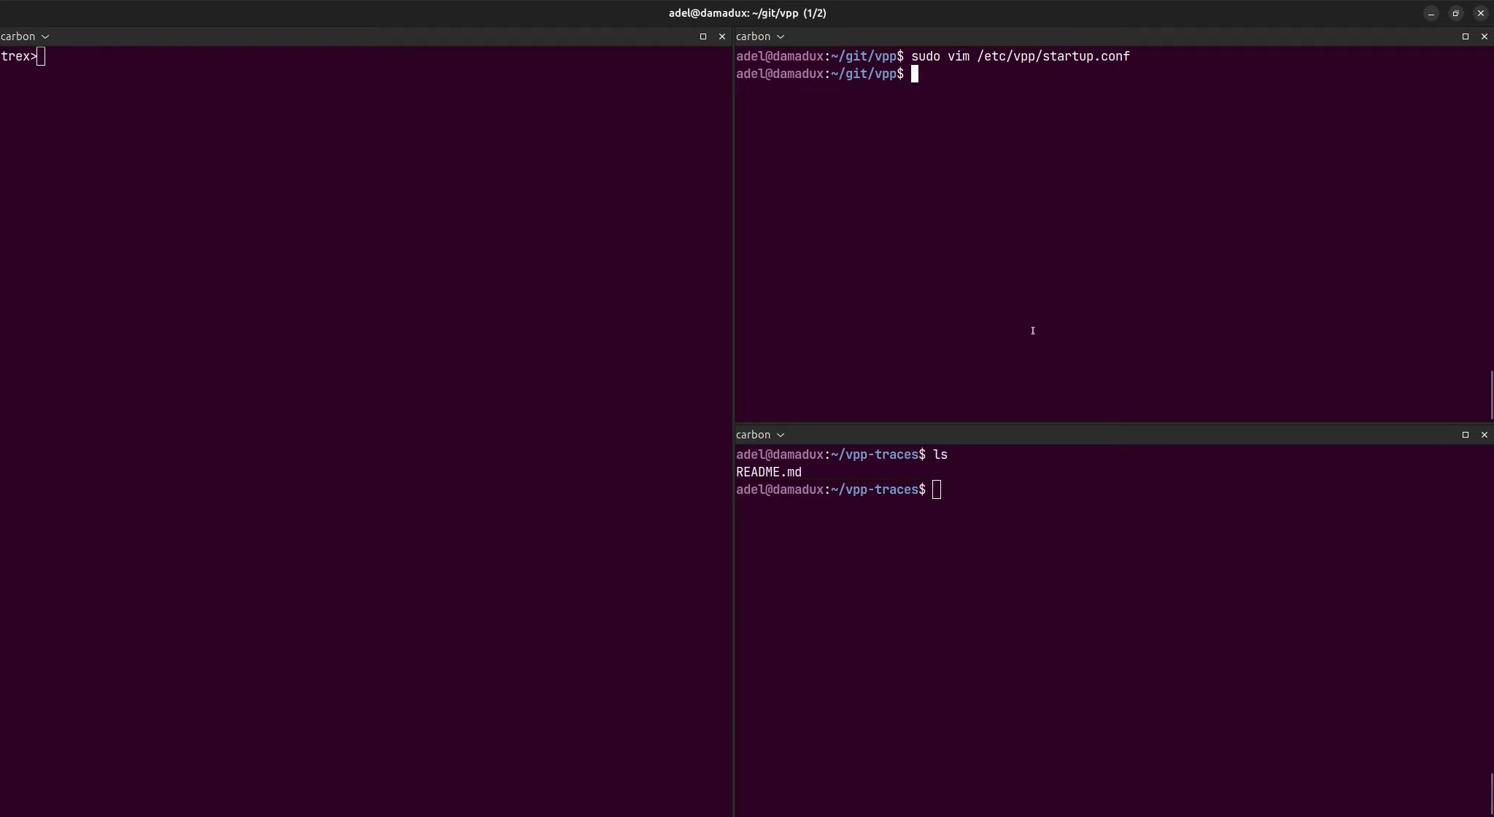
key(ctrl+r)
text(vpp)
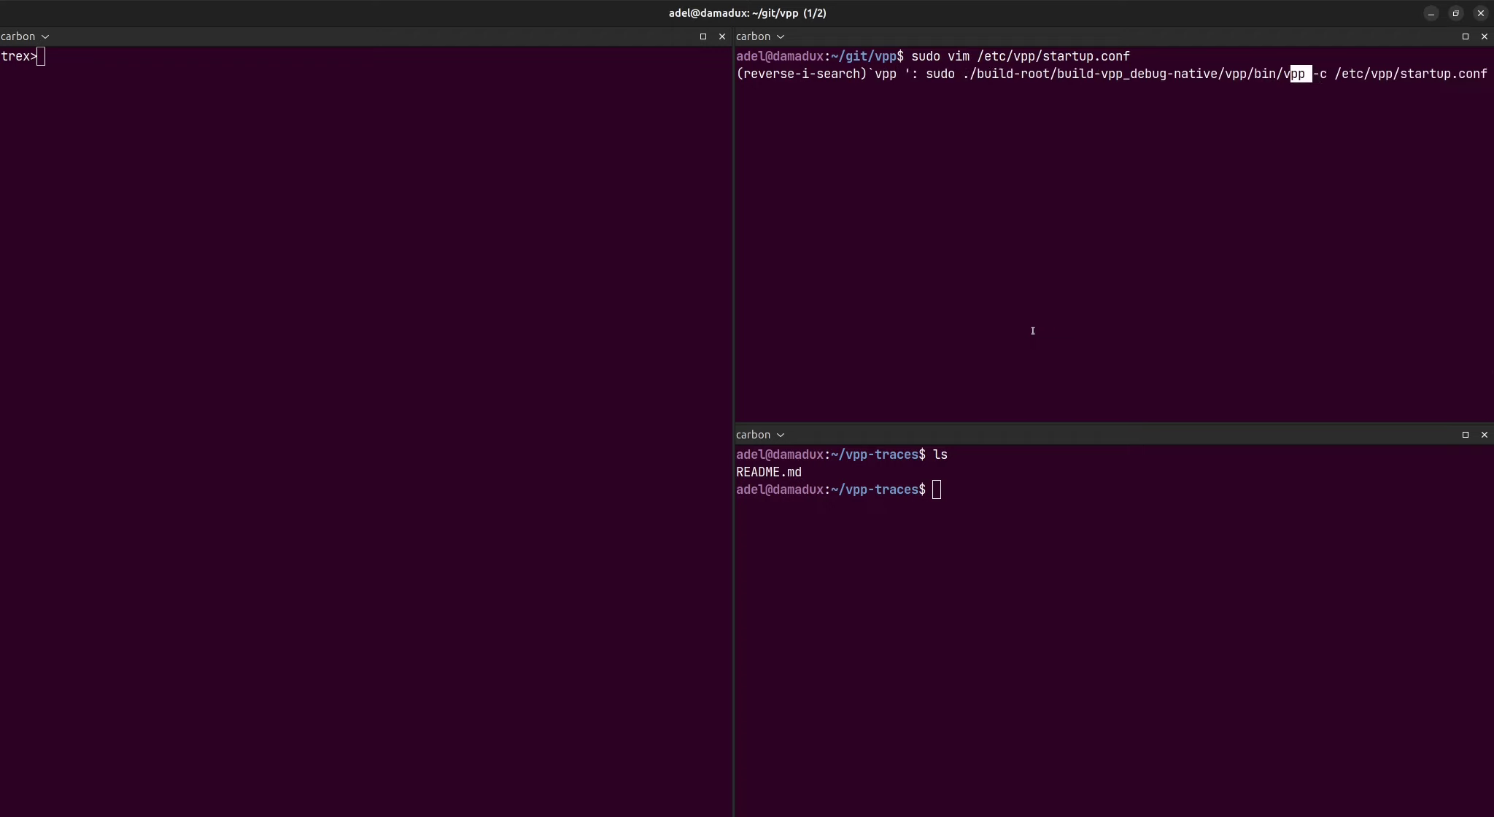
key(Return)
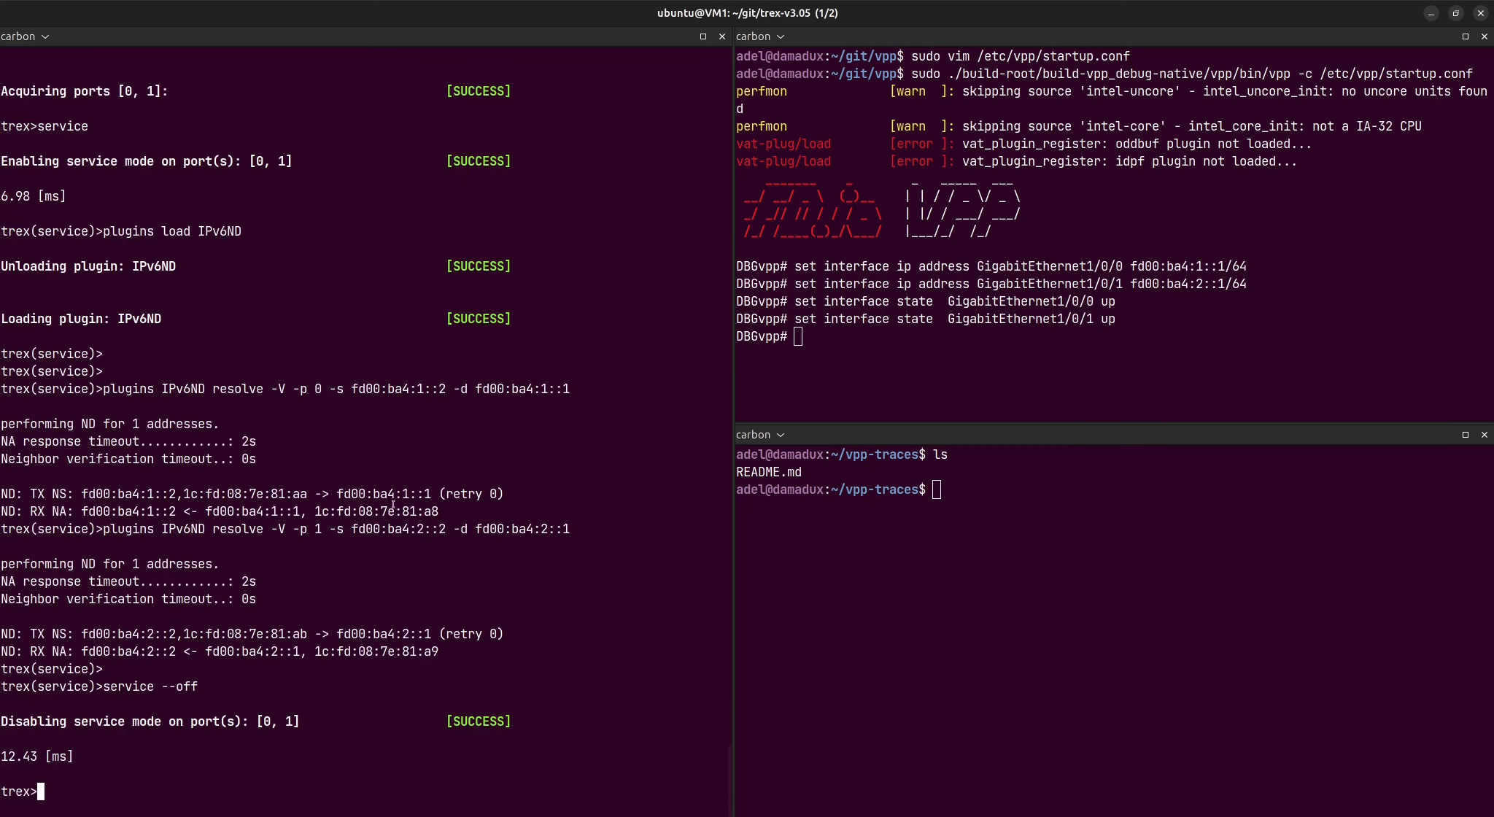
Step: Clear the TRex console and run start -f stl/udp_1pkt_ipv6.py -p 0 -m 500kpps -d 10
key(ctrl+l)
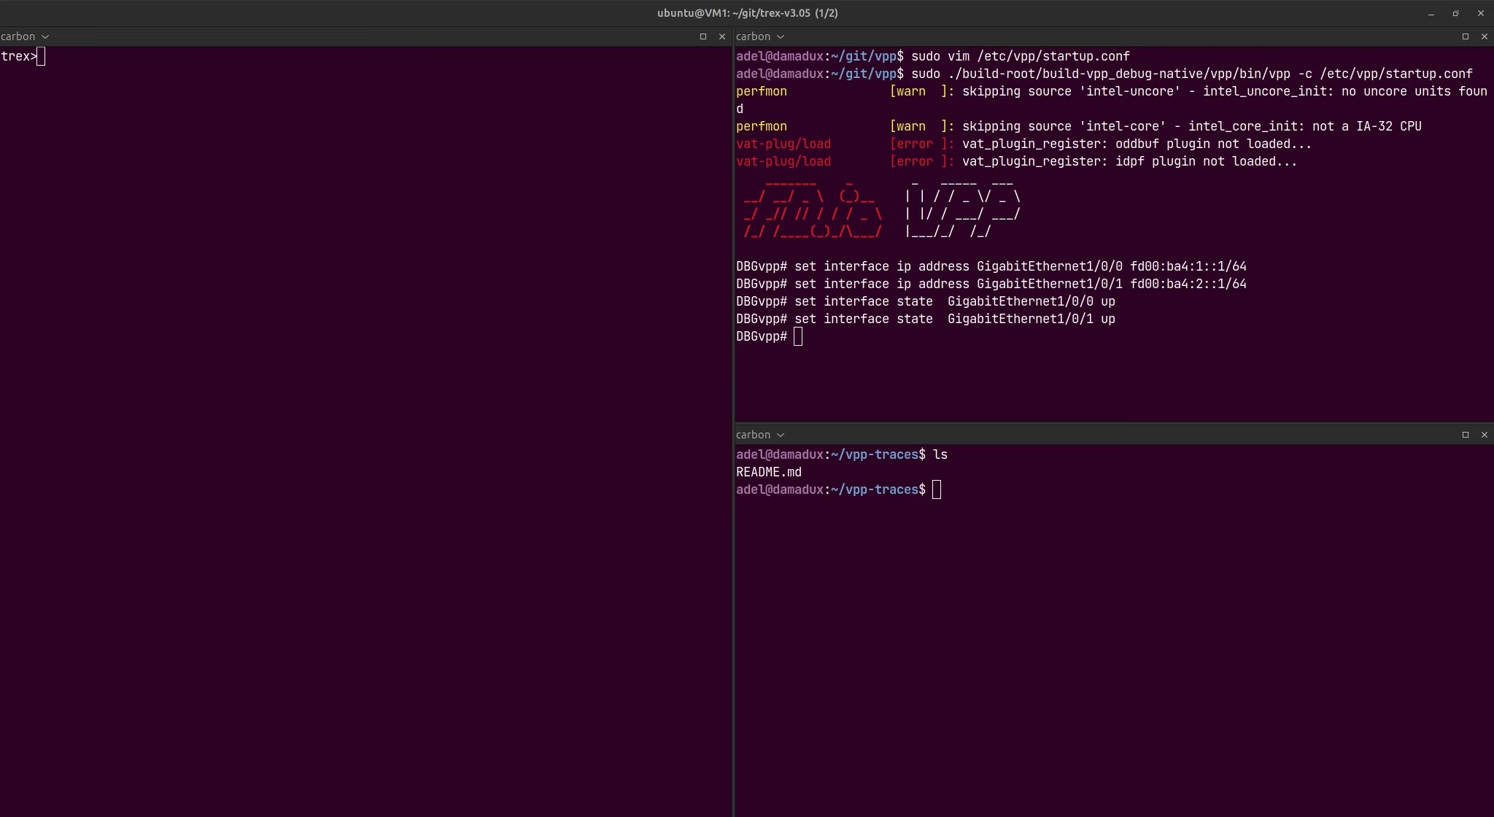
right_click(149, 242)
click(192, 337)
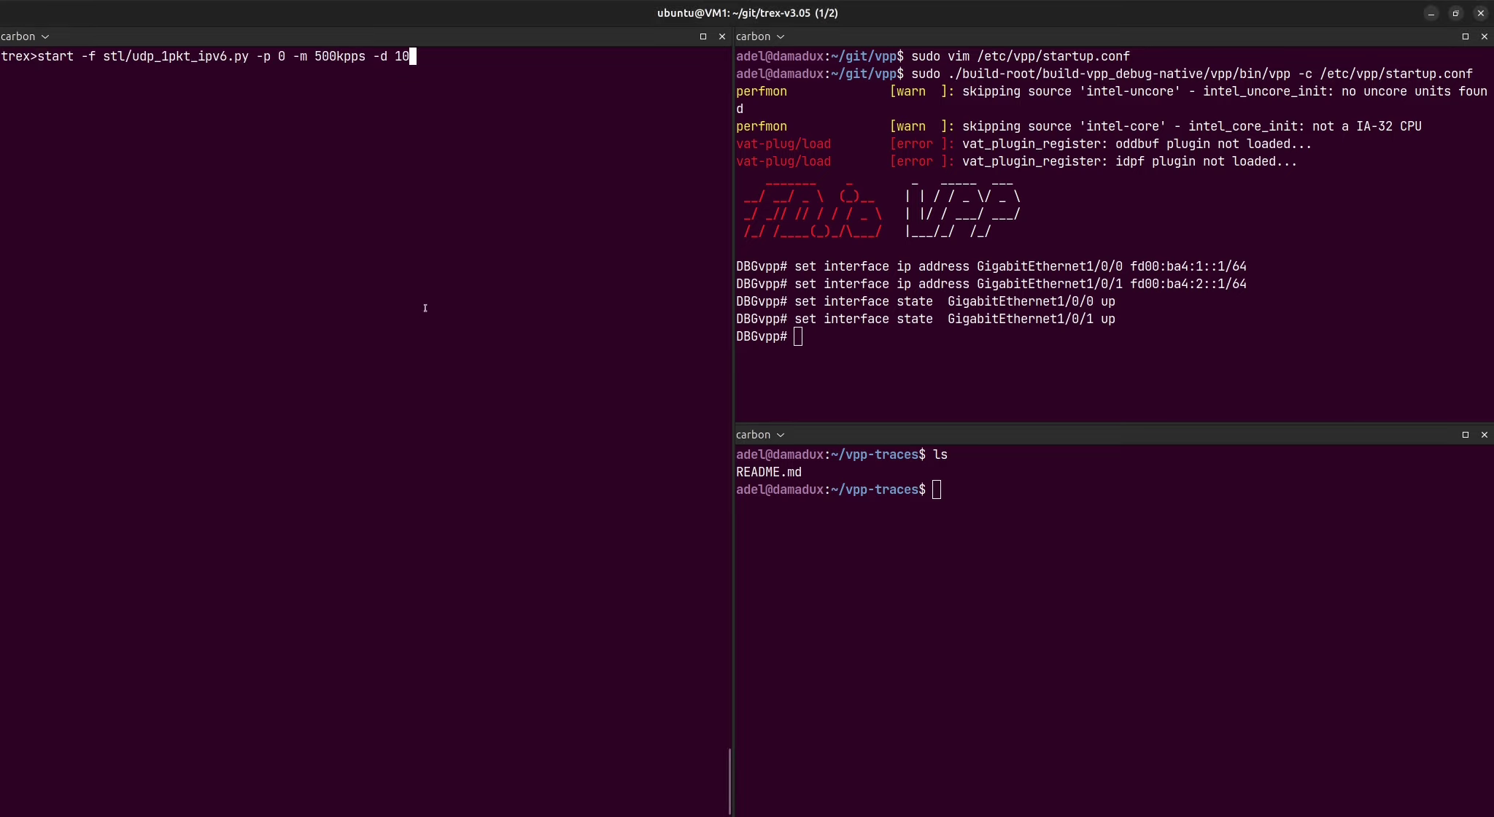
key(Return)
Step: List the vpp-traces directory again while the TRex traffic is running
click(1000, 584)
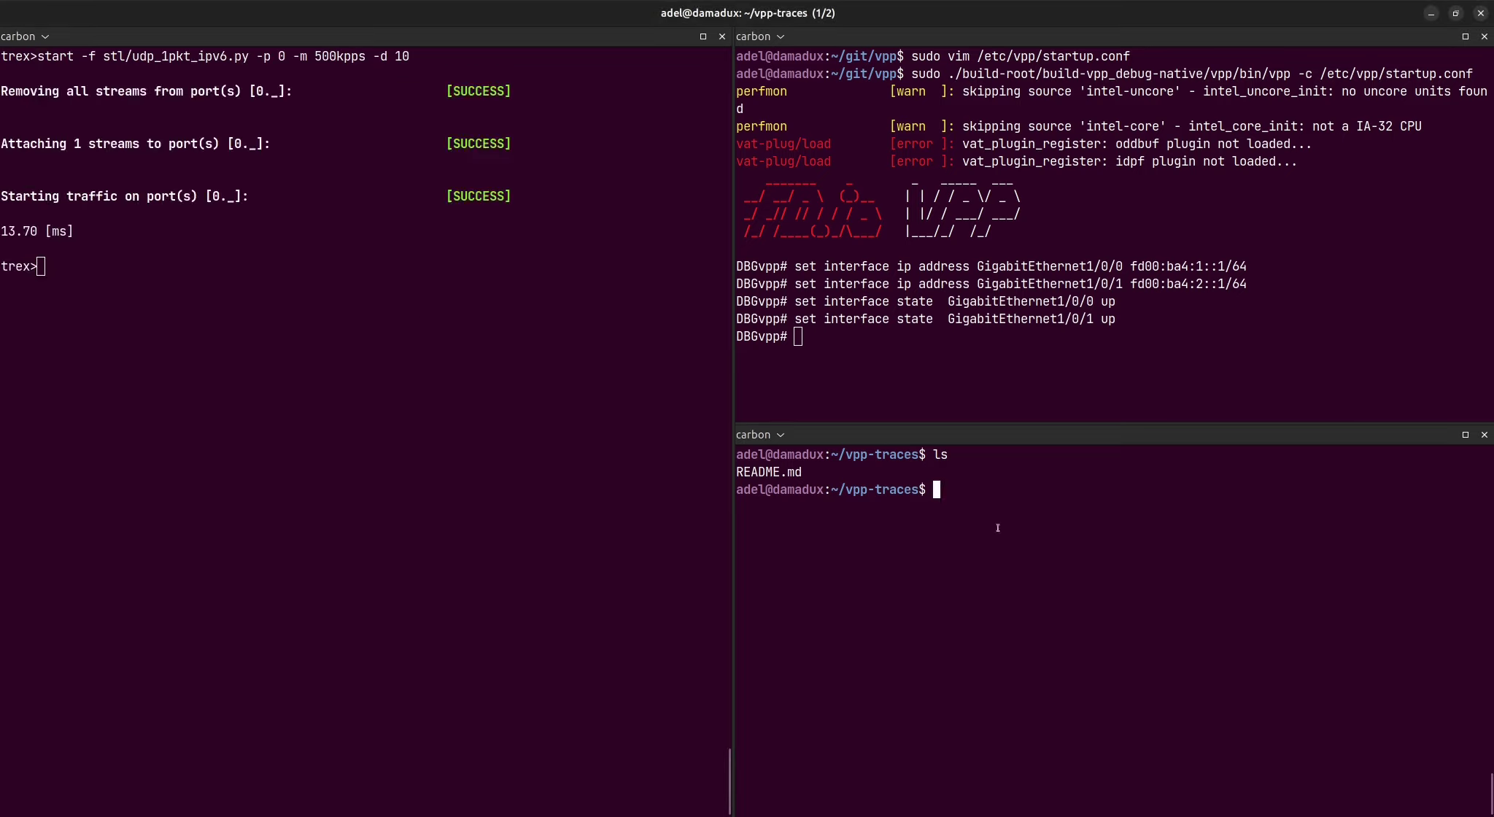
text(ls)
key(Return)
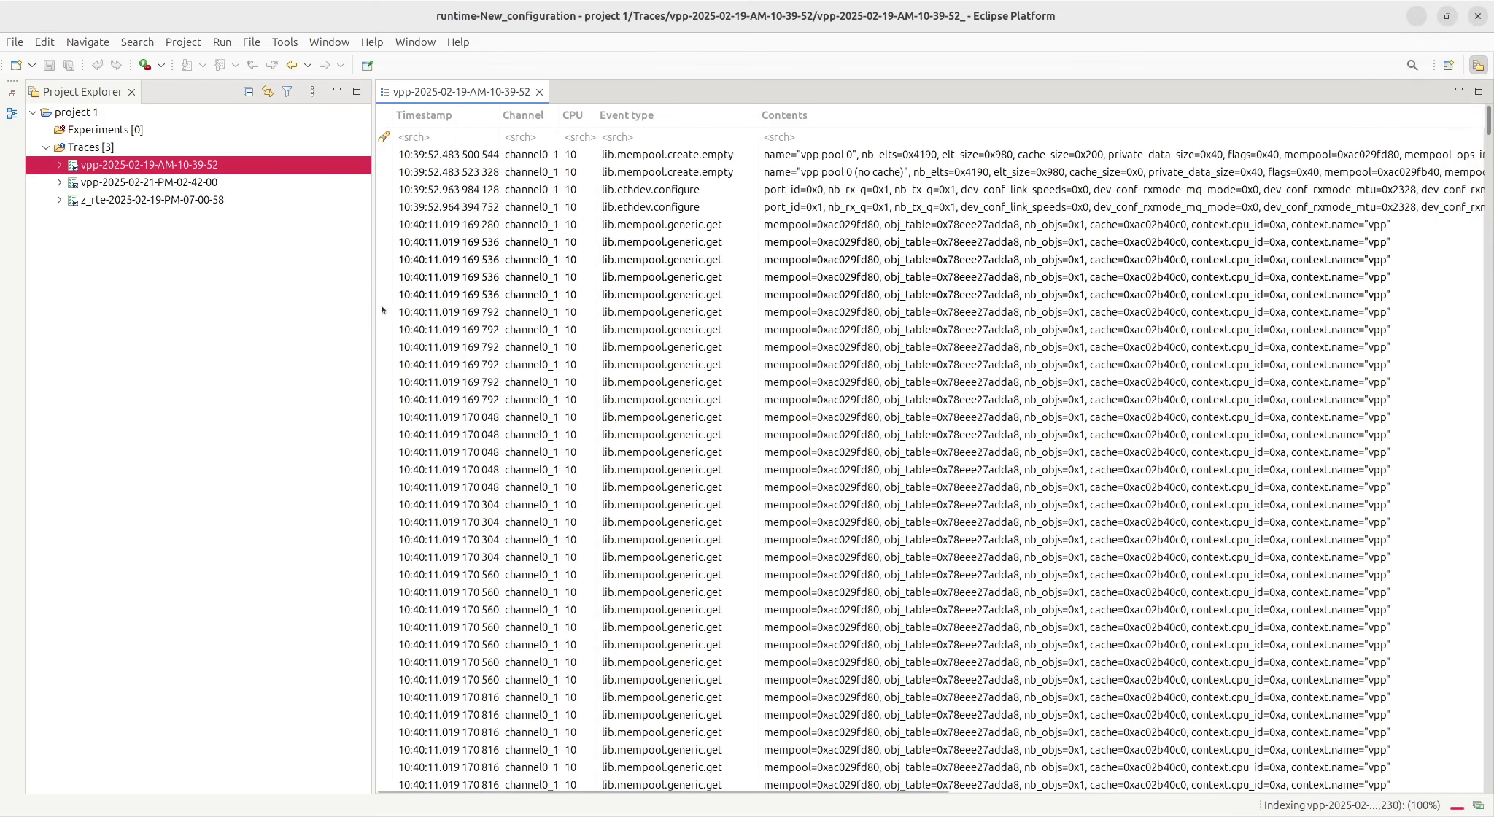
Step: Expand the views of trace vpp-2025-02-19-AM-10-39-52 and go through its DPDK Spin, Throughput, Logical Core and Mempool analyses
click(60, 166)
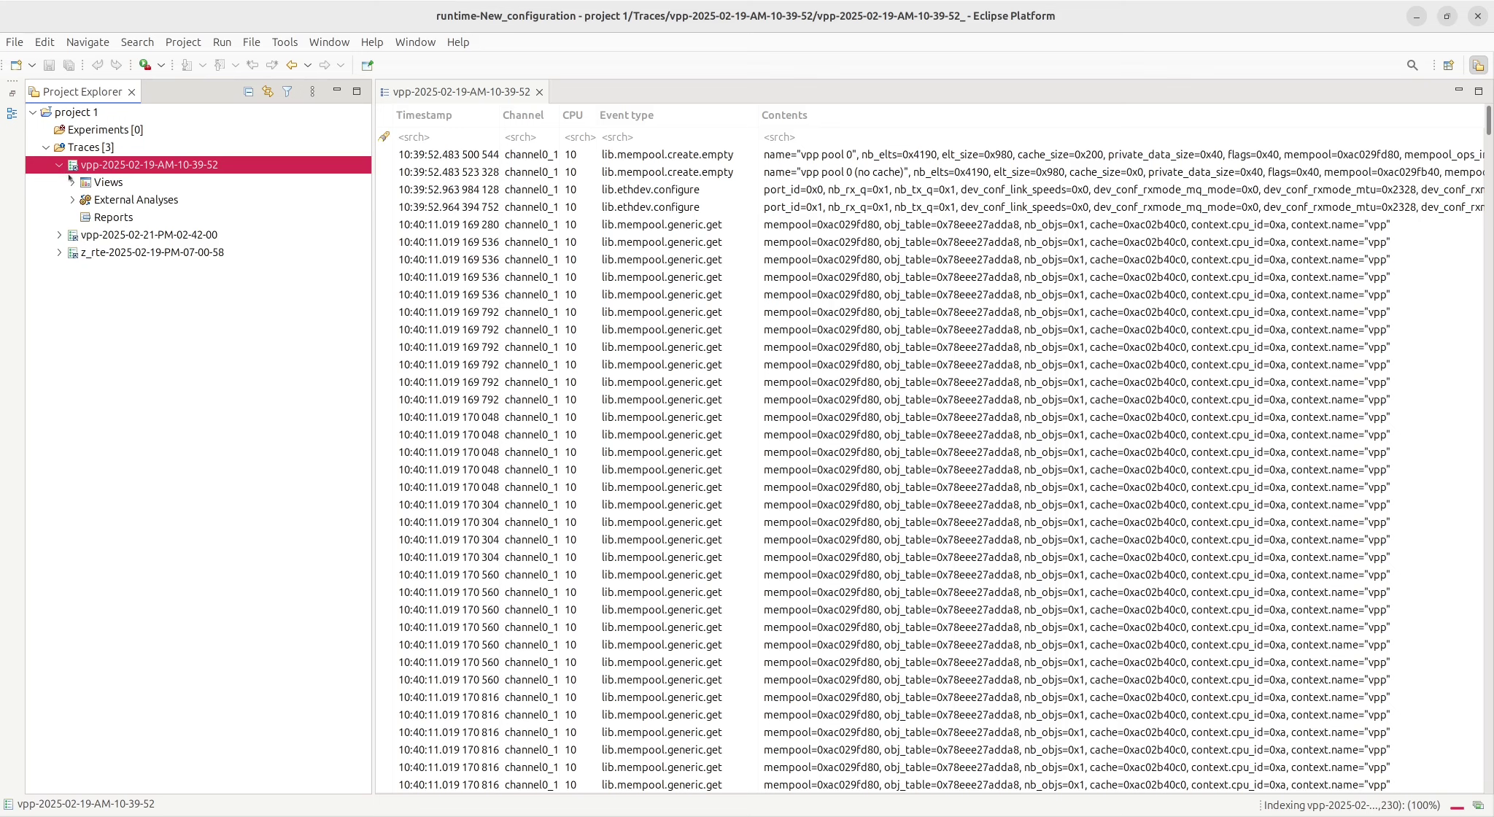
click(73, 183)
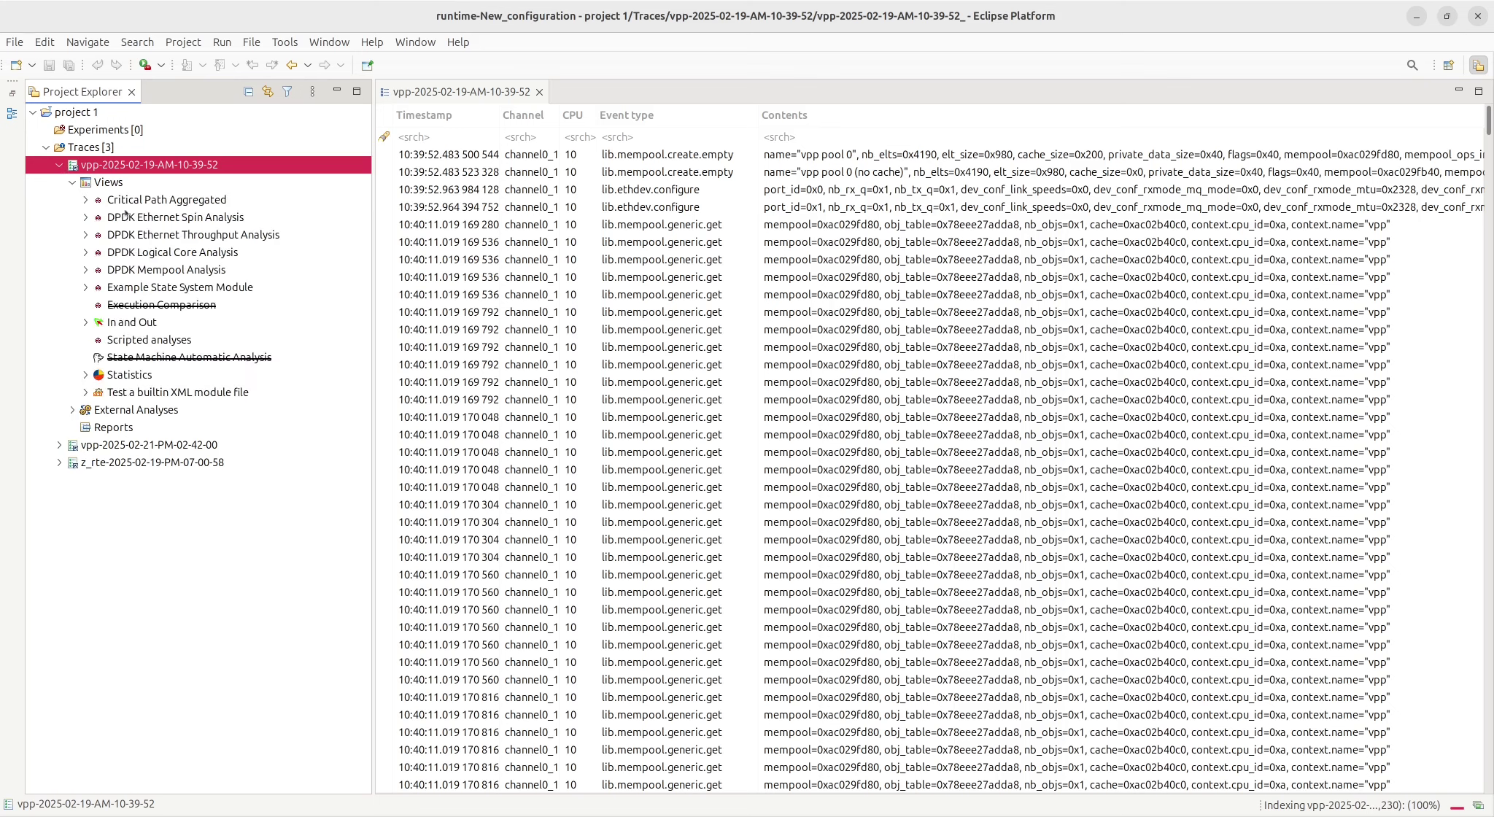
click(150, 216)
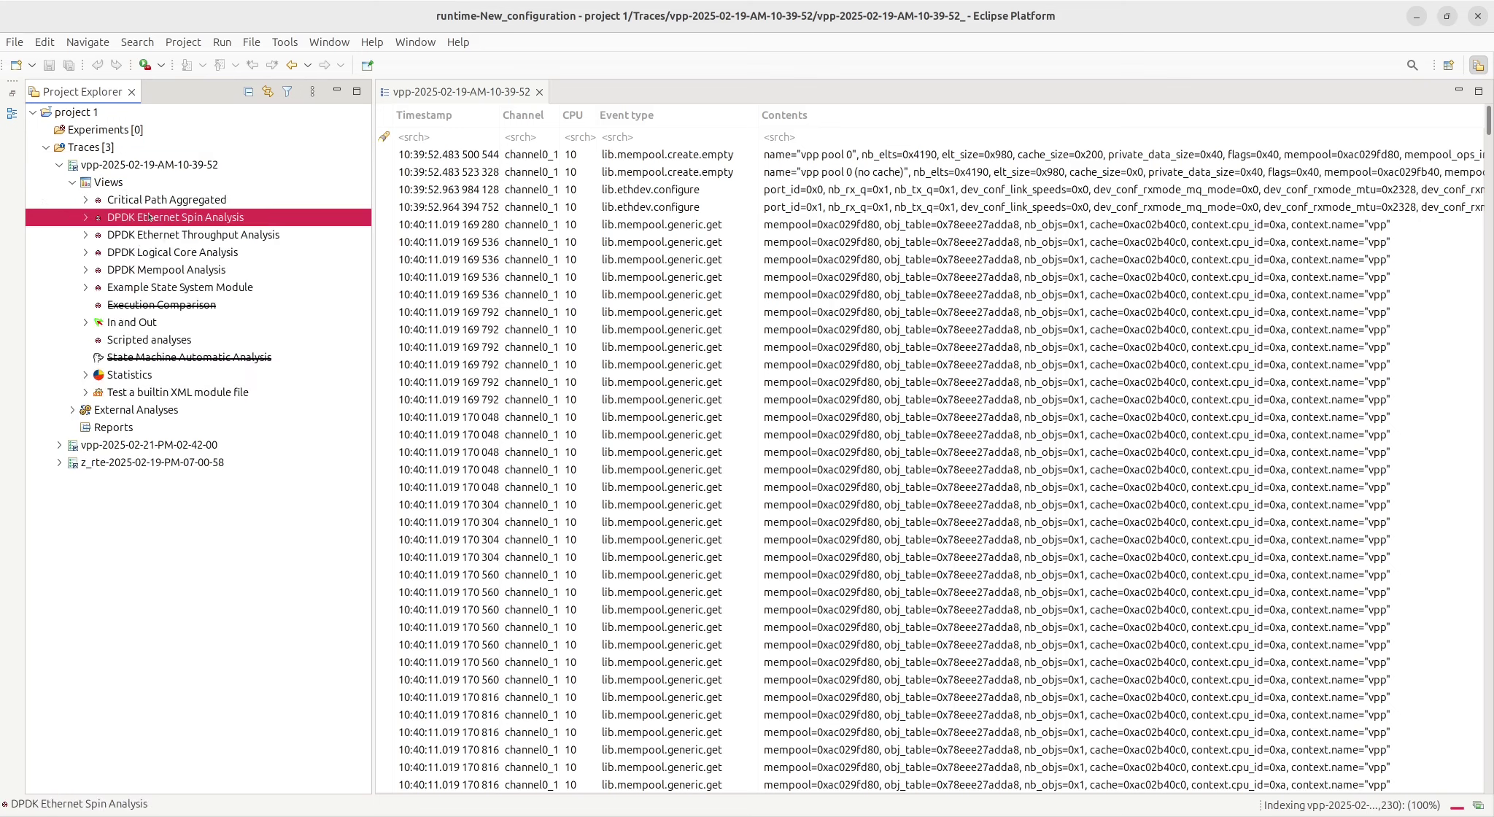
click(149, 234)
click(150, 252)
click(145, 270)
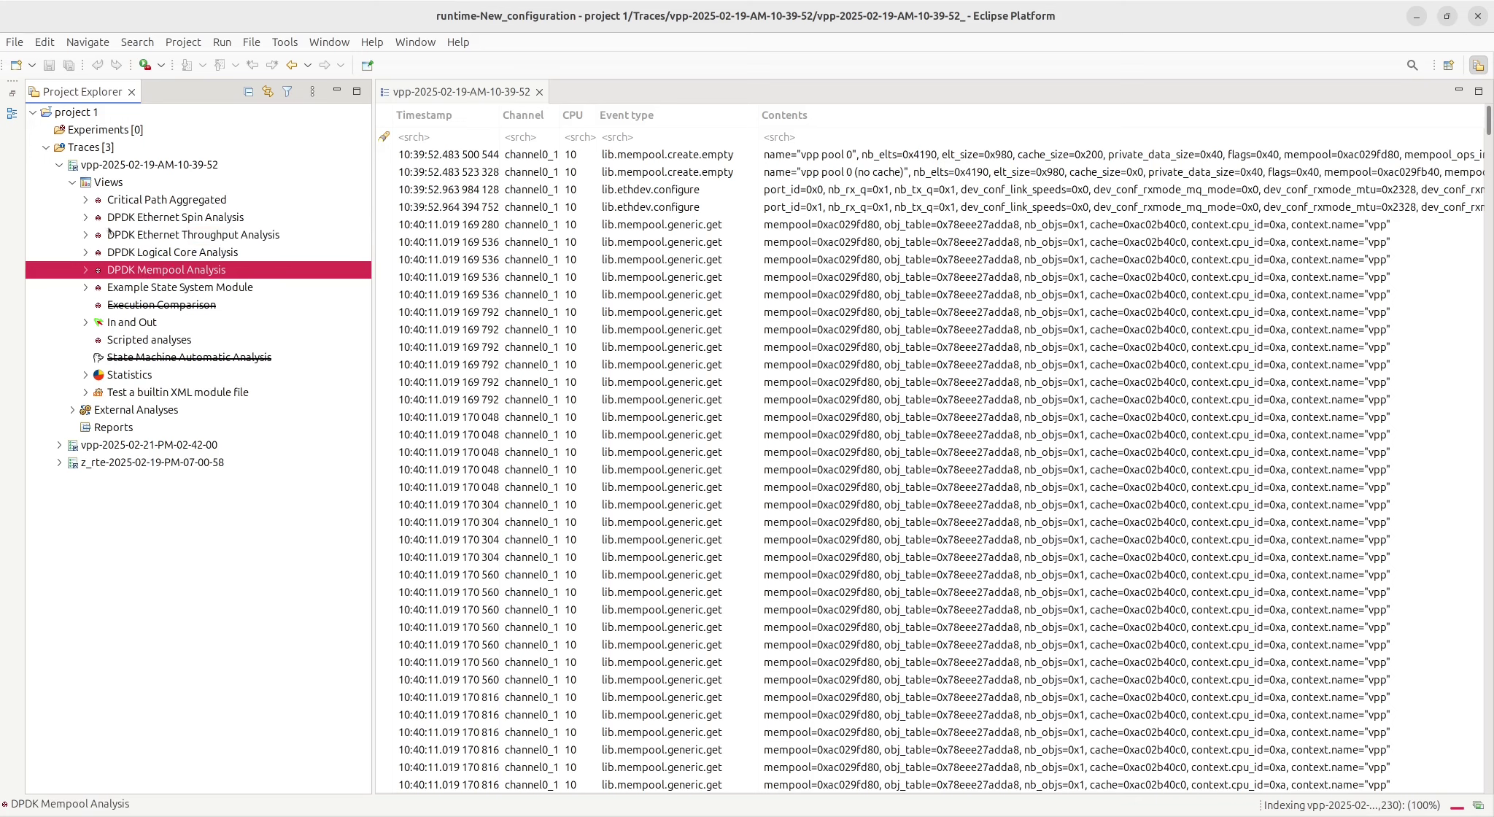
Step: Open Ethernet Throughput View (PPS), plot RX queue 0 of port 0, and reset the time scale to the full trace
click(87, 235)
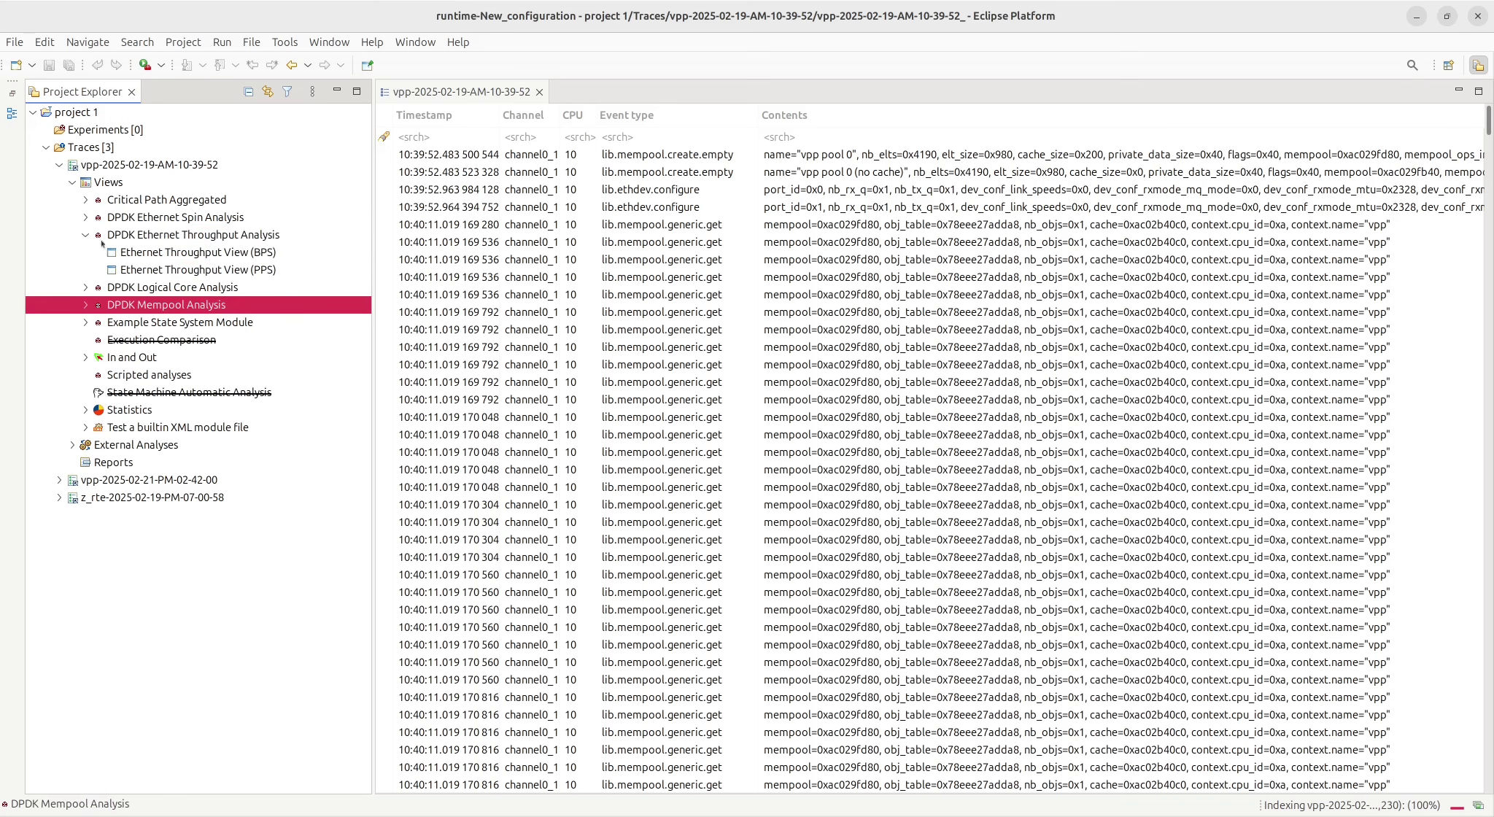
click(167, 272)
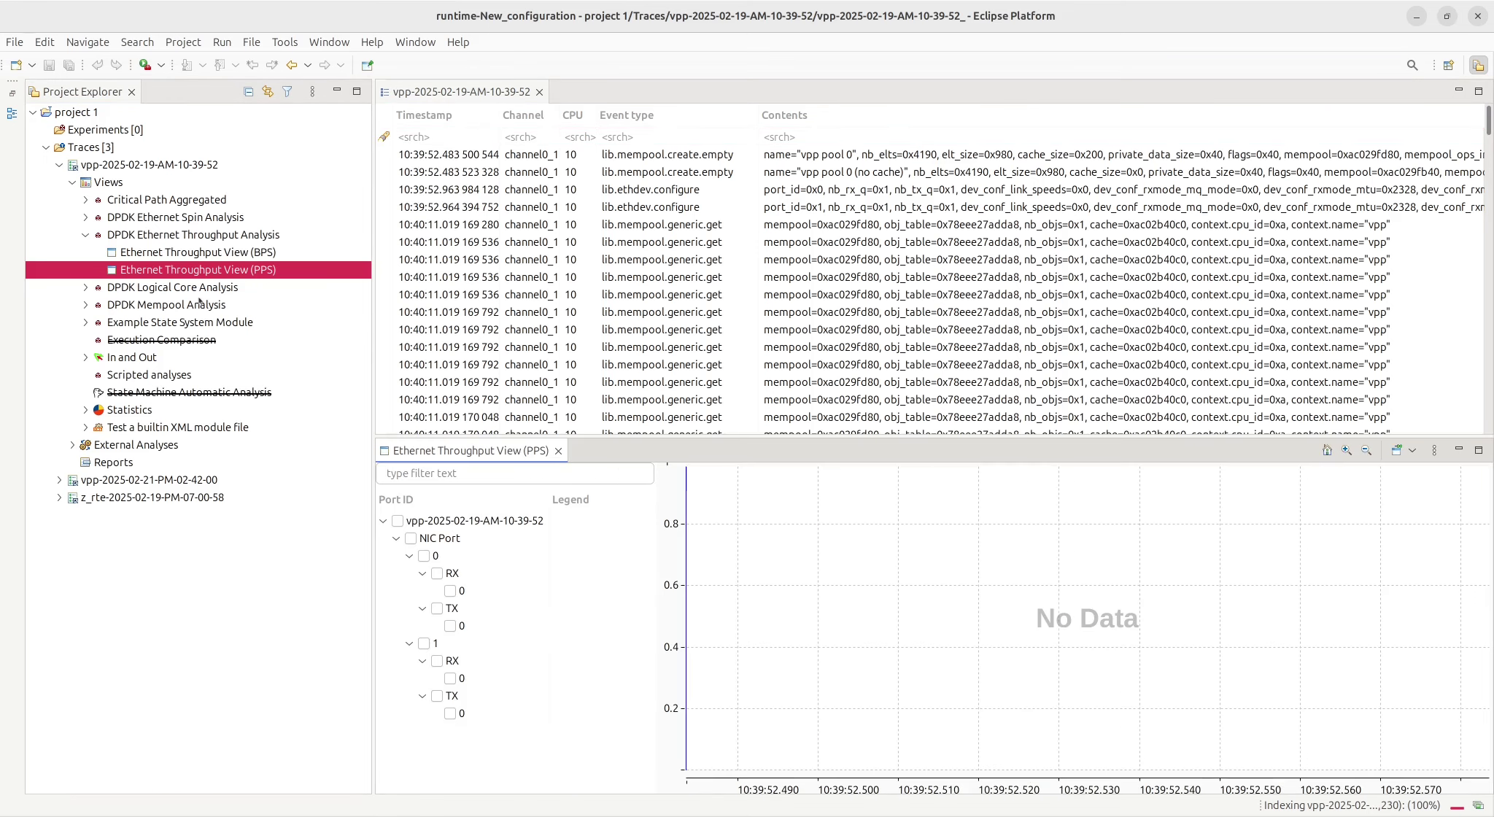
click(453, 590)
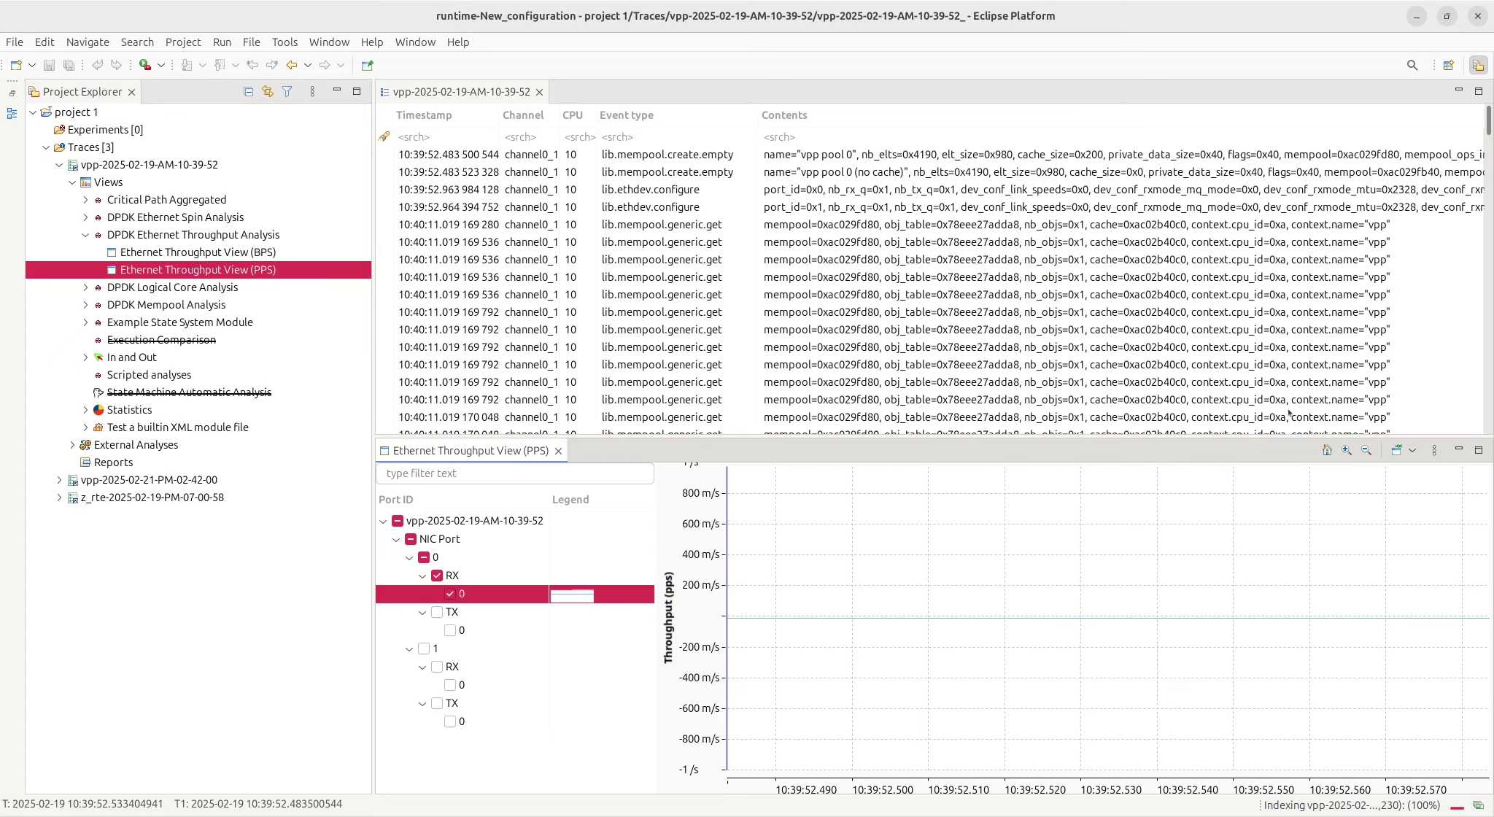
click(1326, 449)
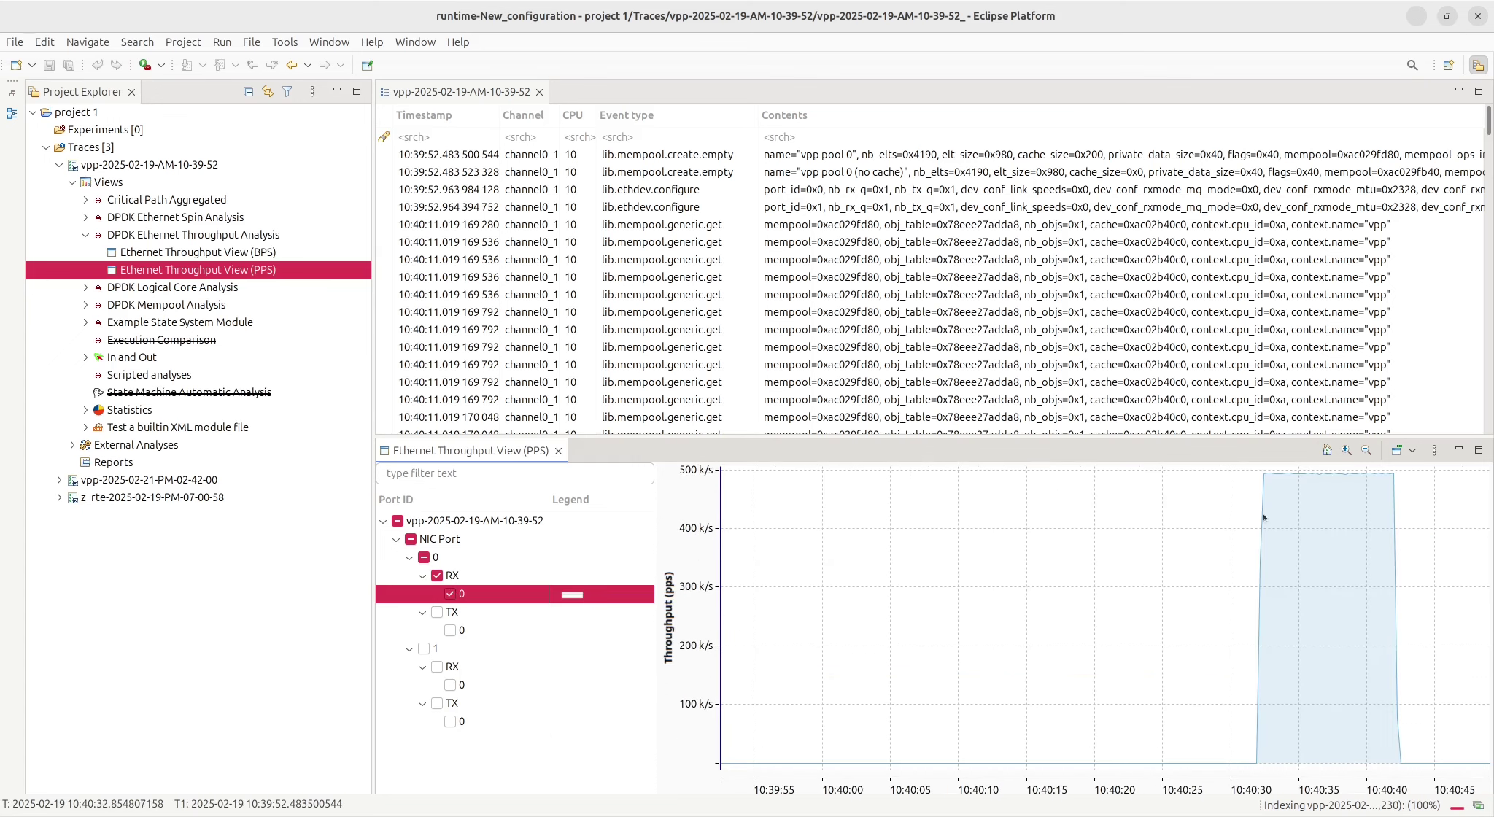
Step: Mark the traffic burst's time range on the PPS chart, clear that range, and examine the burst up close
drag(1256, 510, 1396, 528)
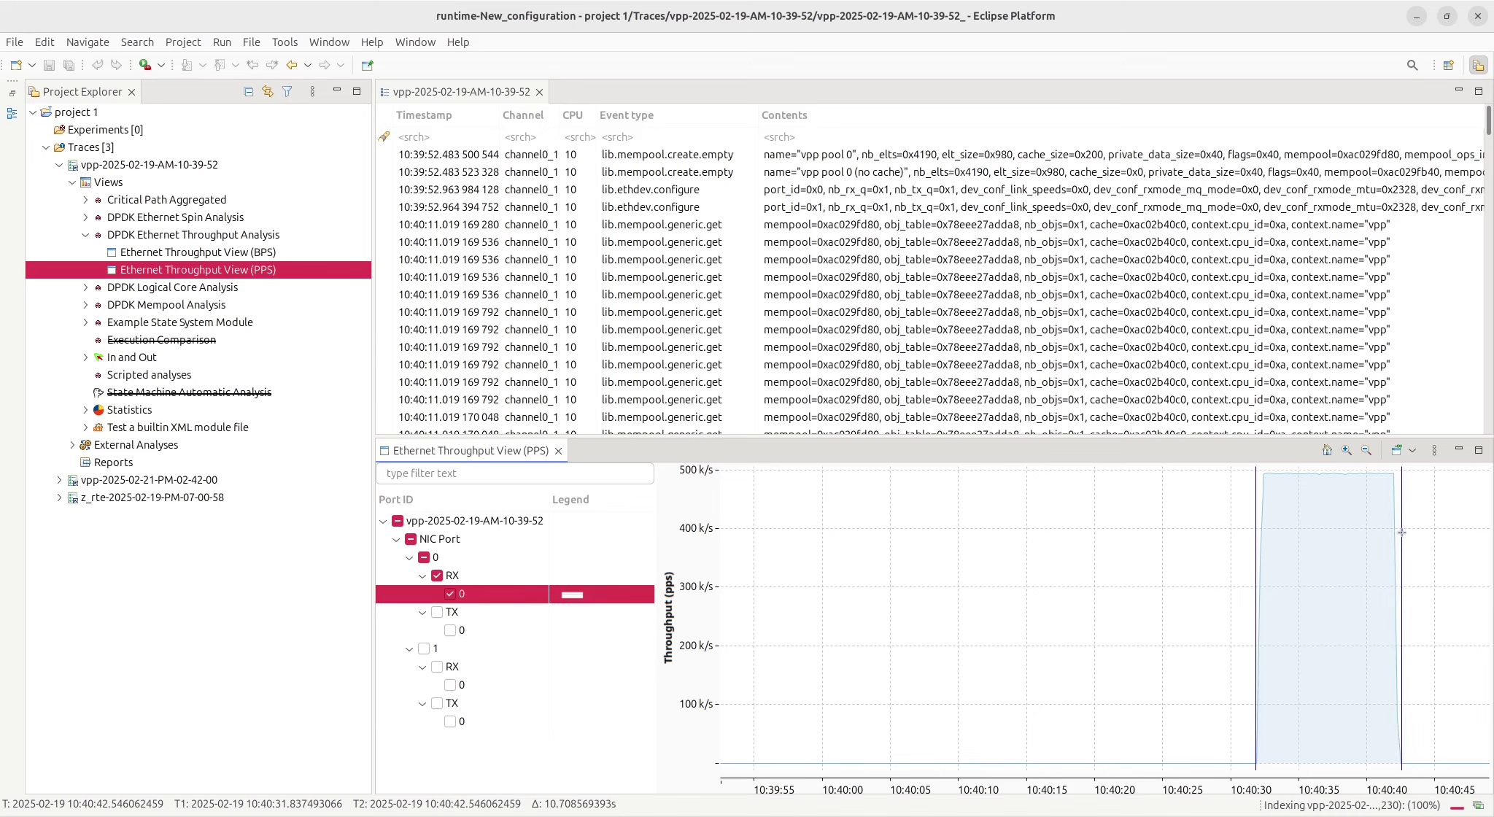
click(1147, 533)
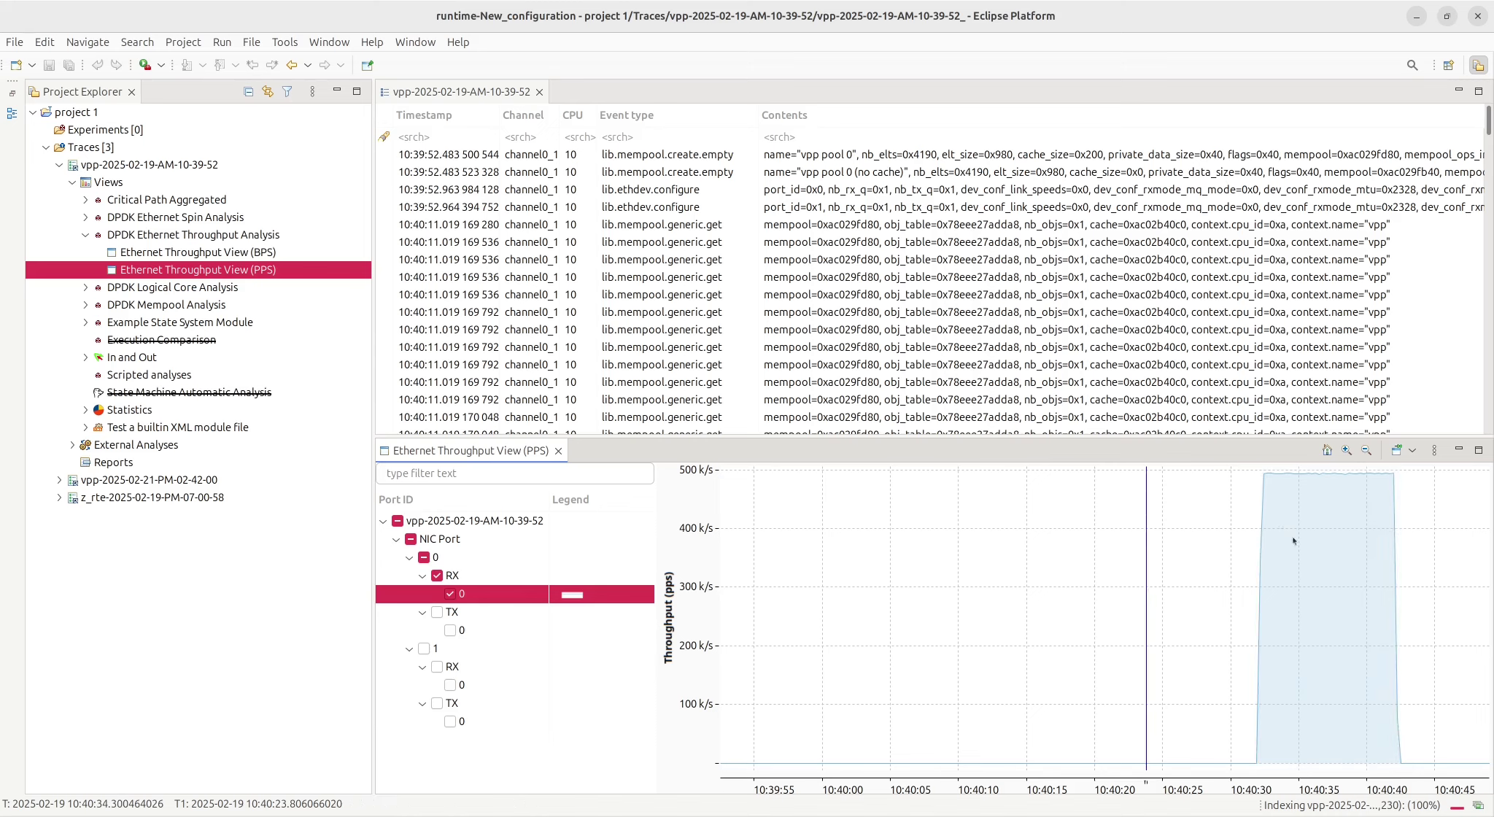
scroll(1319, 541, up, 3)
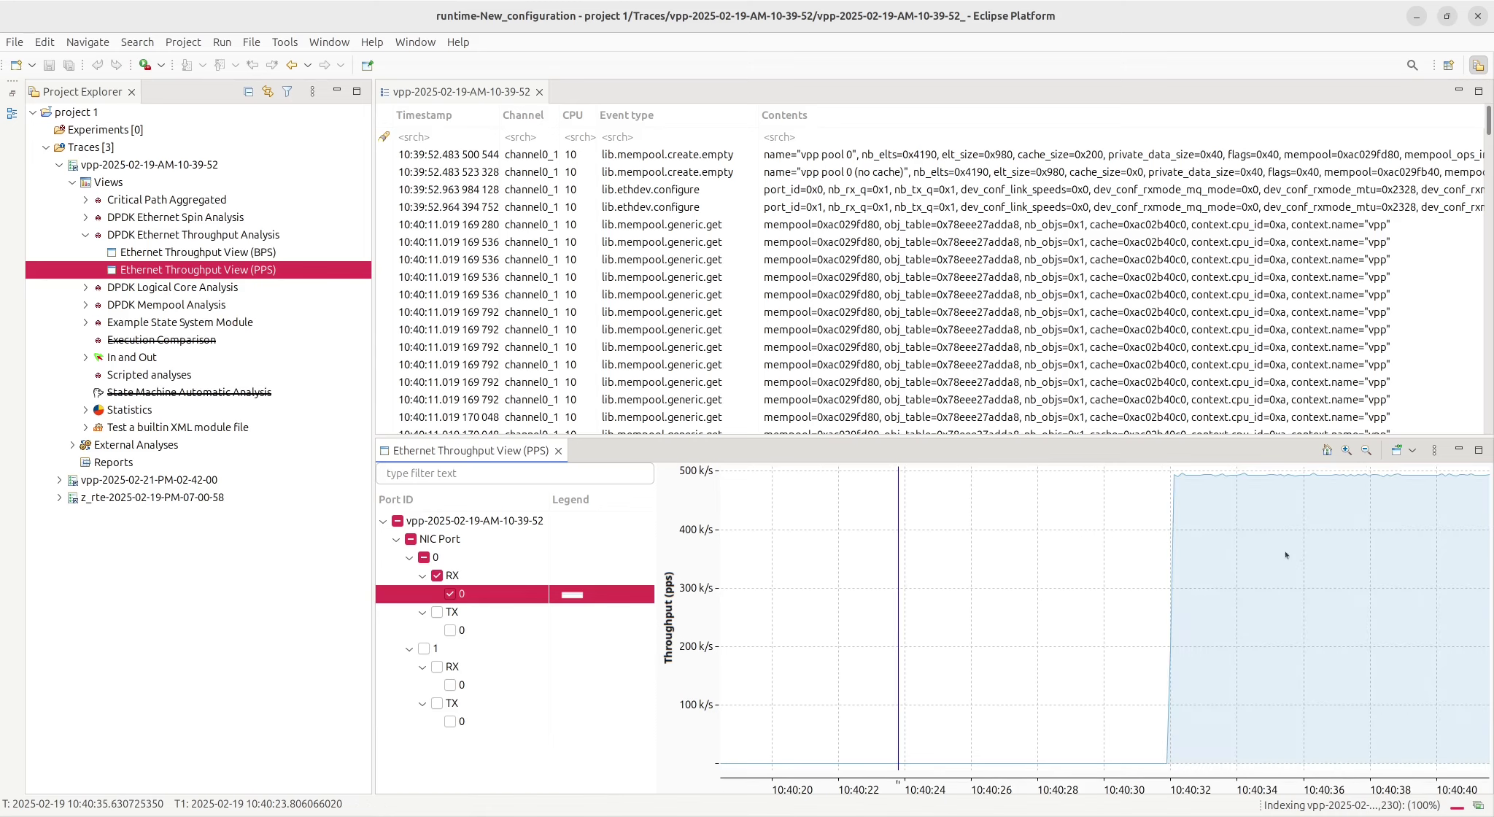
drag(1286, 554, 1045, 572)
drag(854, 589, 856, 589)
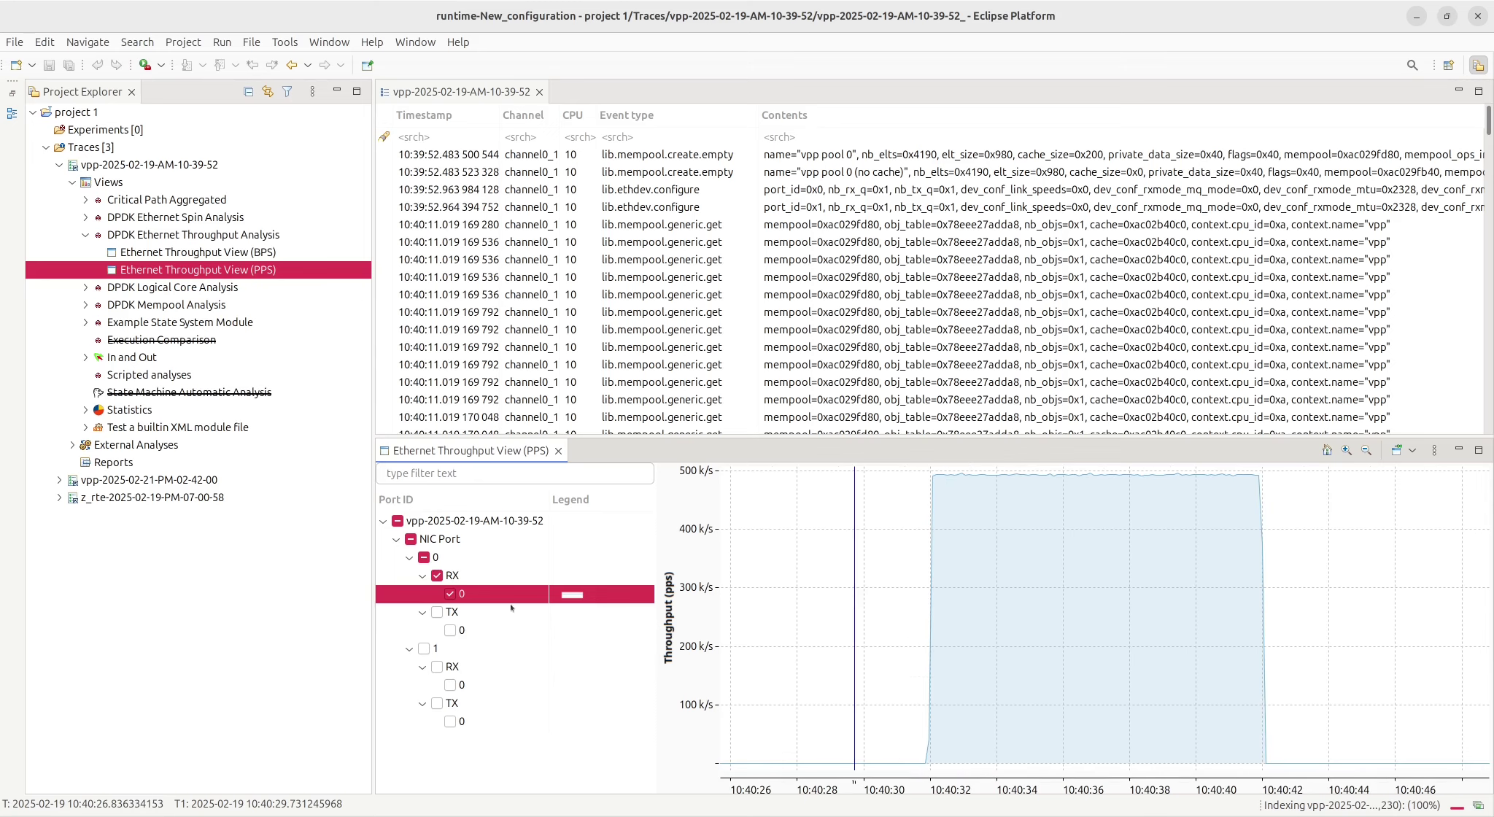
Step: Hide port 0's RX queue 0, and briefly toggle port 0's TX queue and port 1's RX and TX queues in turn
click(449, 594)
click(449, 630)
click(449, 630)
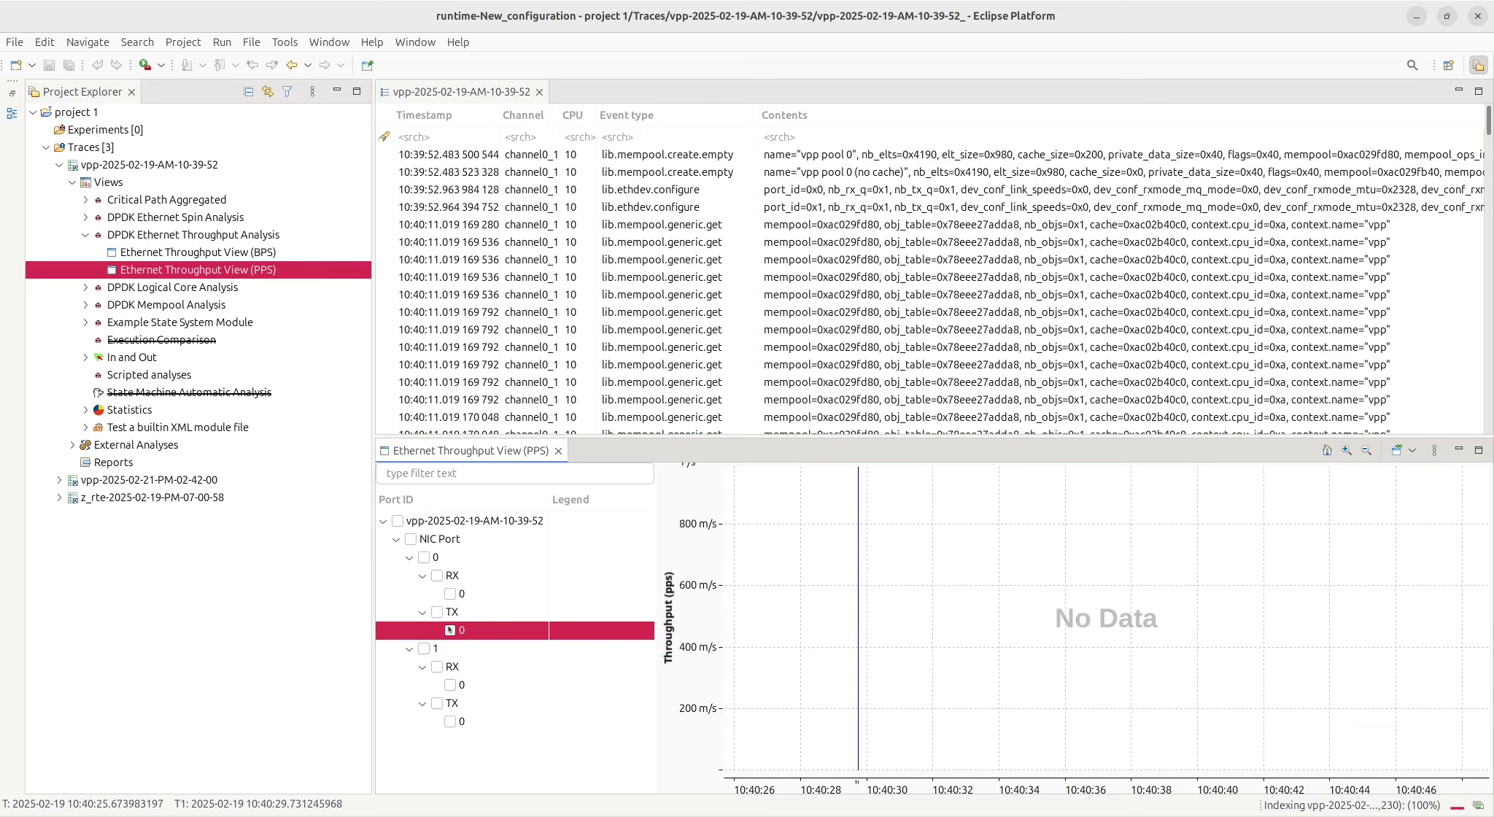
click(449, 684)
click(449, 684)
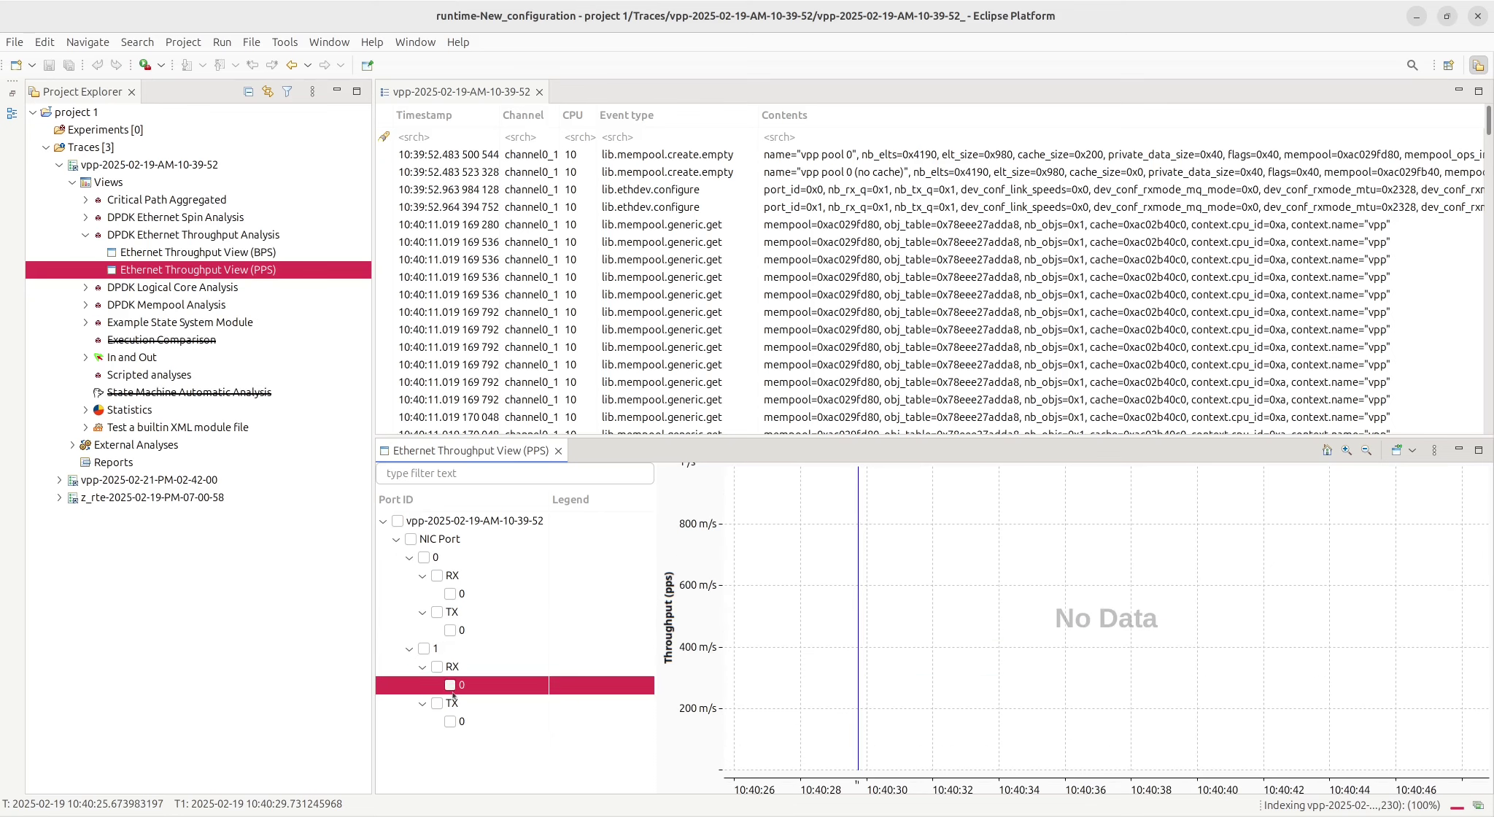
click(449, 722)
click(451, 722)
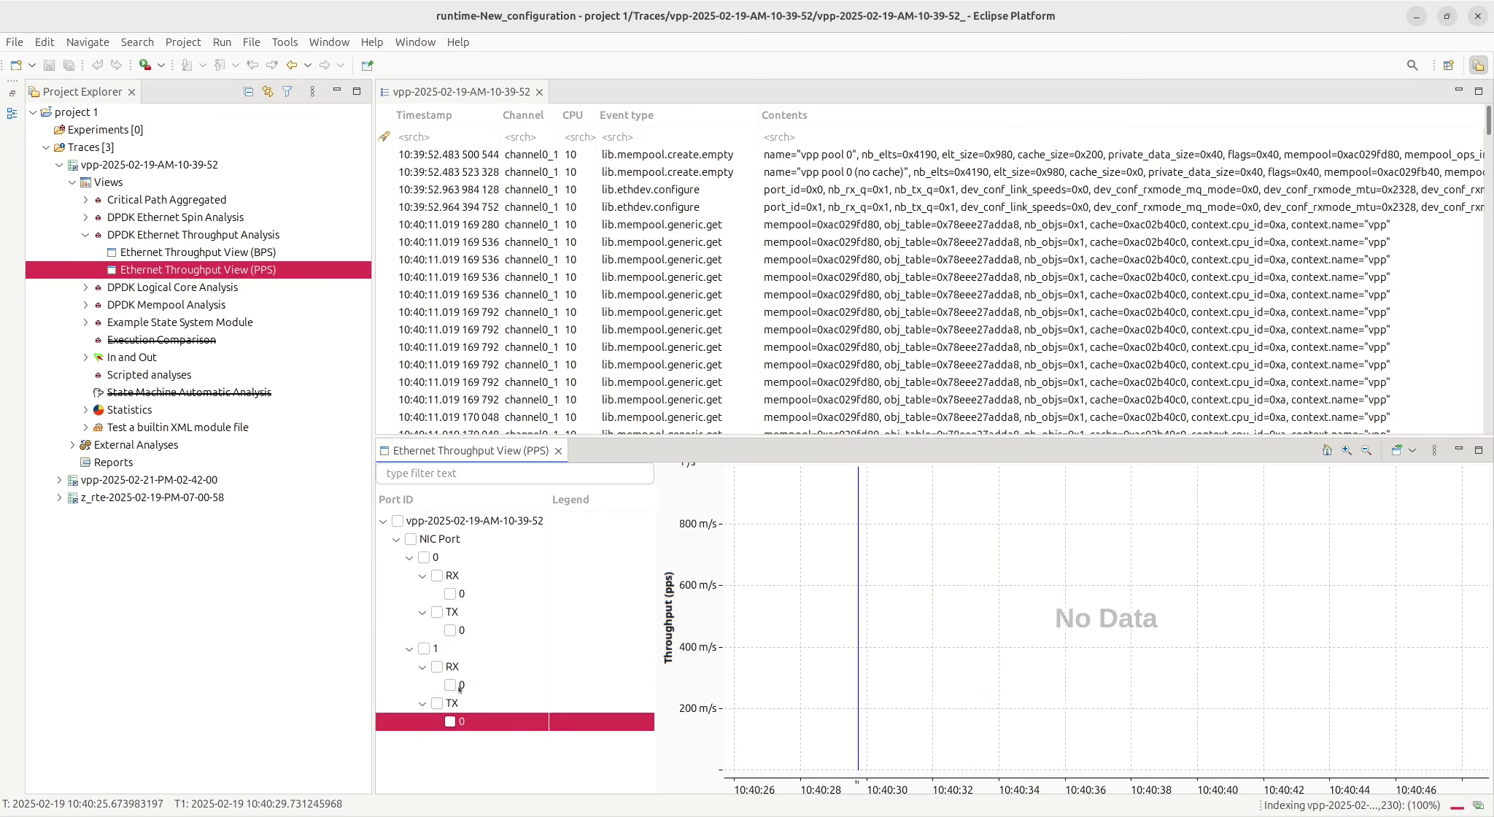
Step: Plot port 0's RX queue 0 again, briefly toggle port 1's TX queue, and clear the chart
click(449, 594)
click(450, 721)
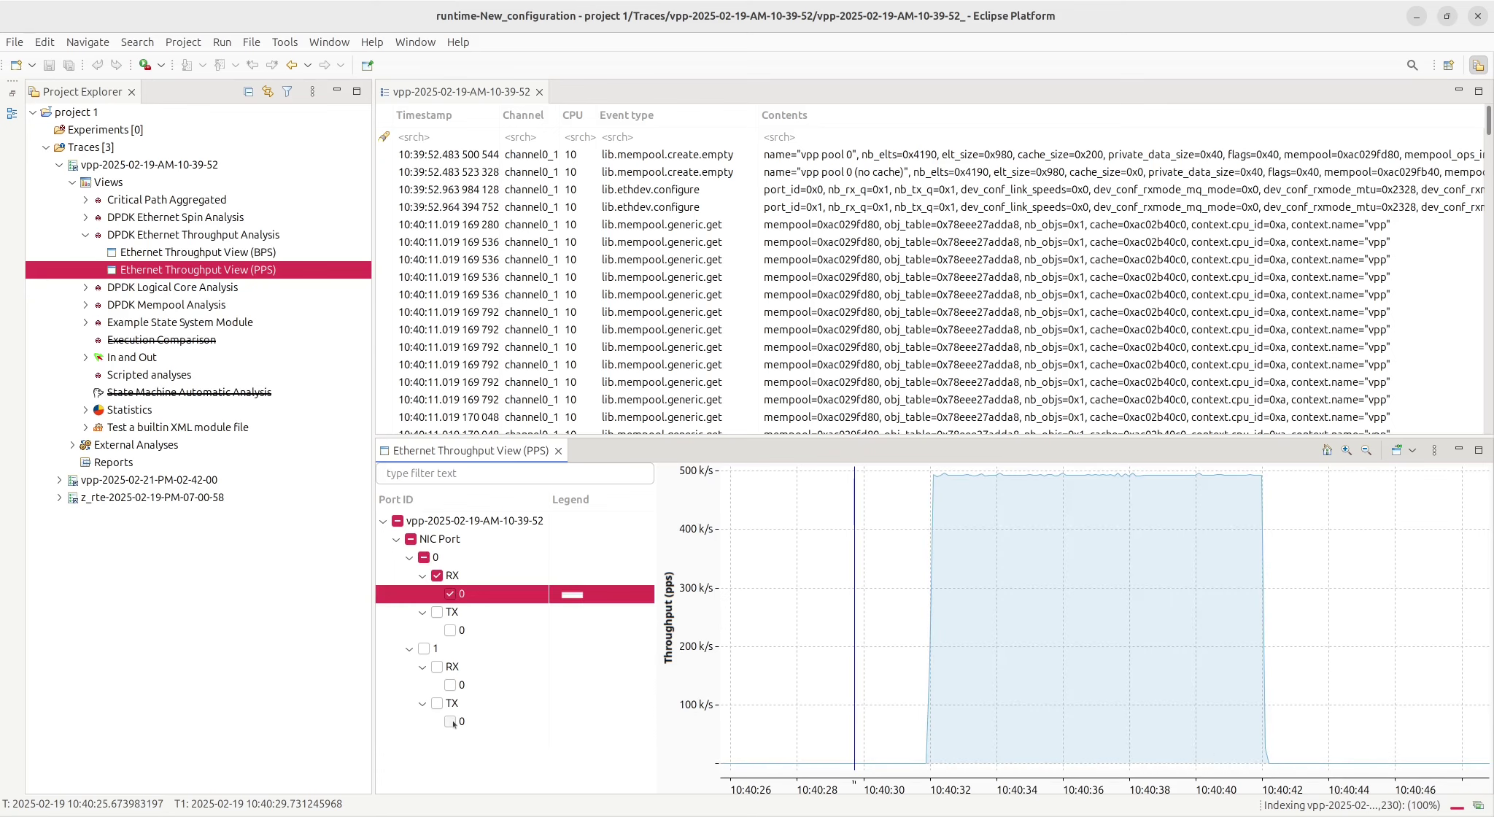
click(450, 722)
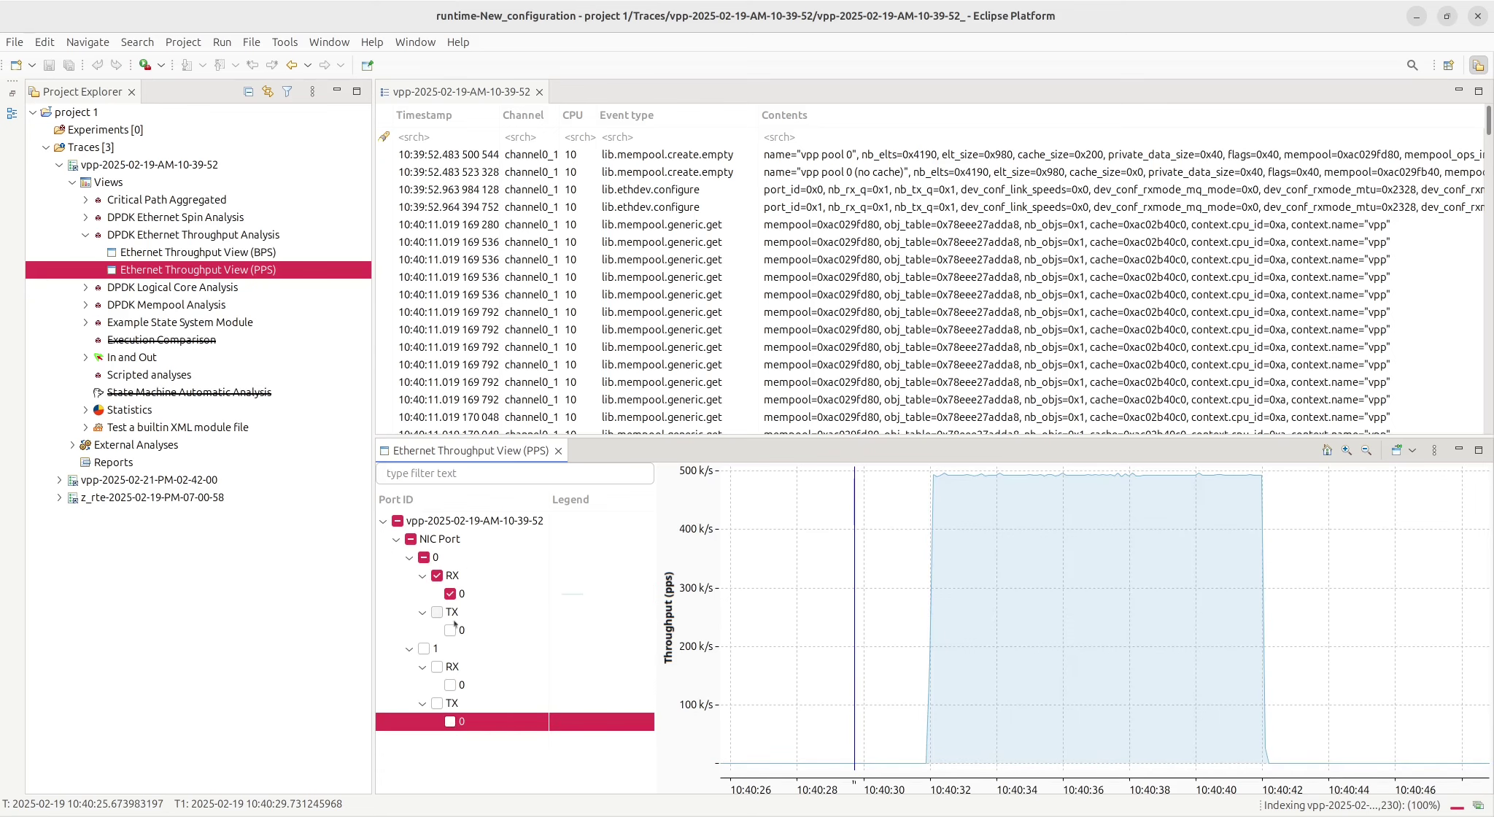
click(461, 593)
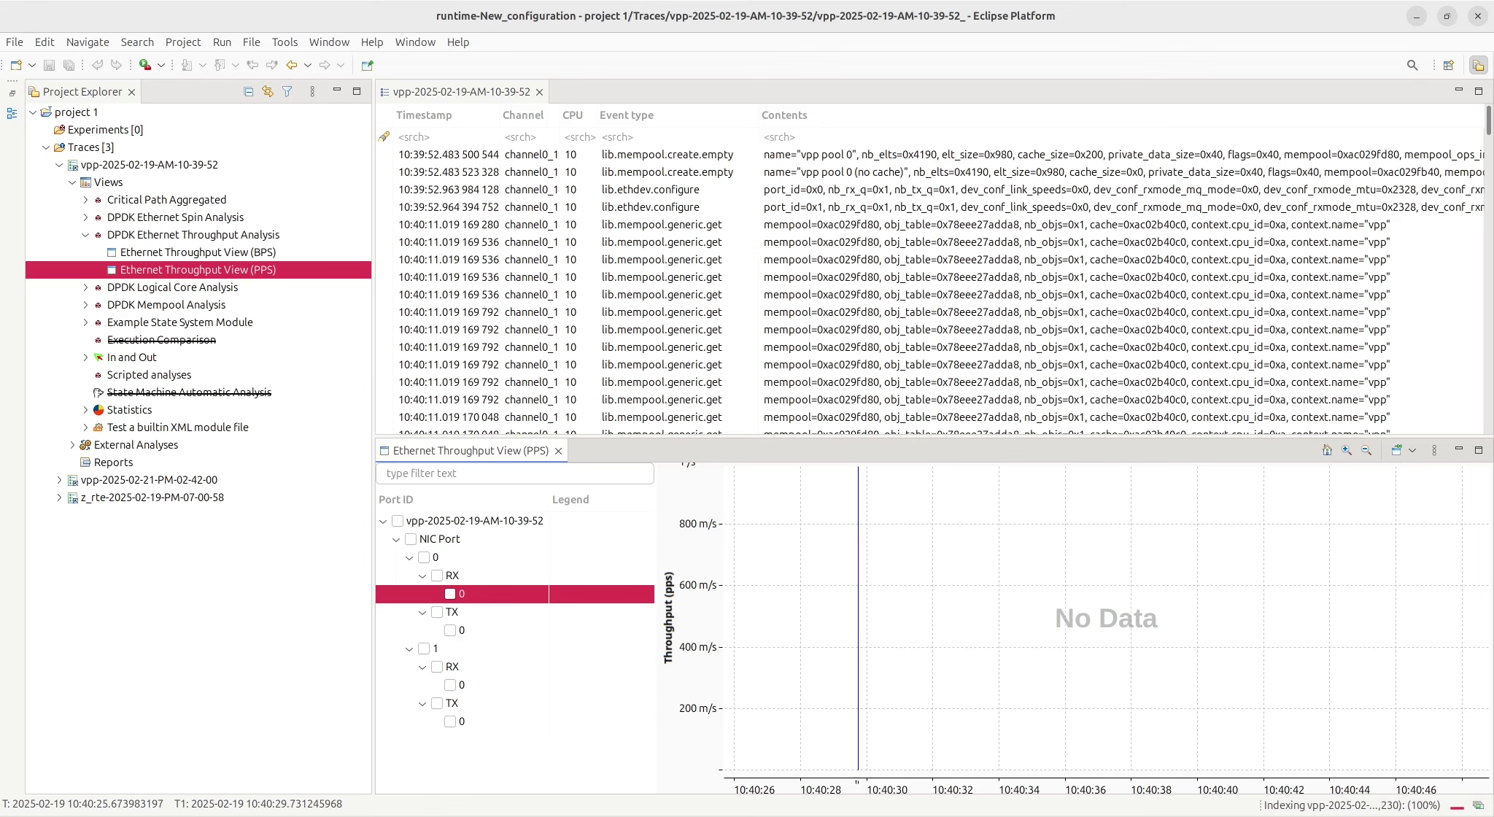
Step: Reopen the PPS view, open Ethernet Throughput View (BPS), and toggle port 0's RX queue 0 there, leaving it unselected
double_click(204, 270)
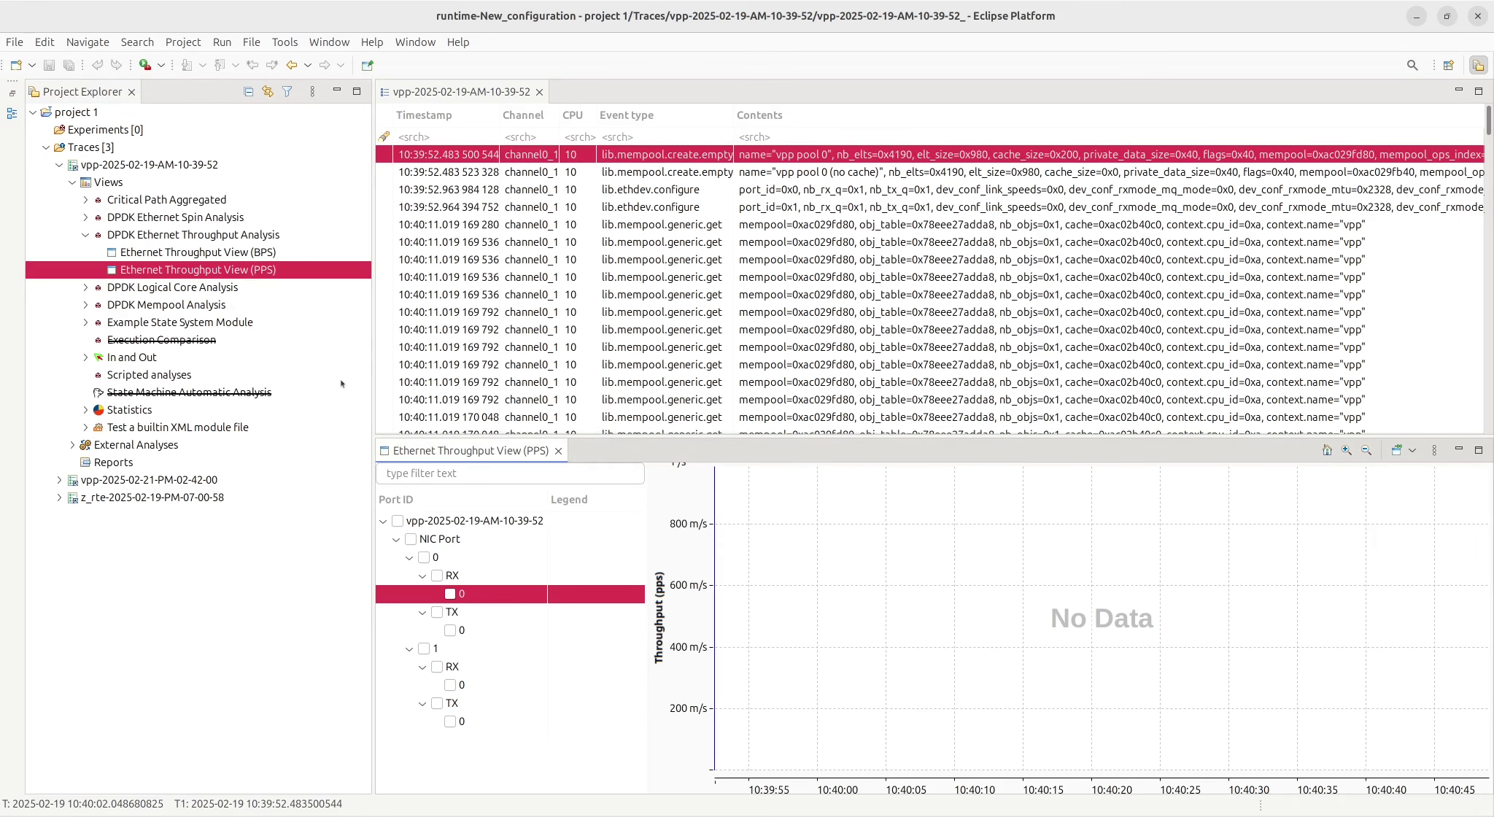
double_click(256, 272)
click(212, 252)
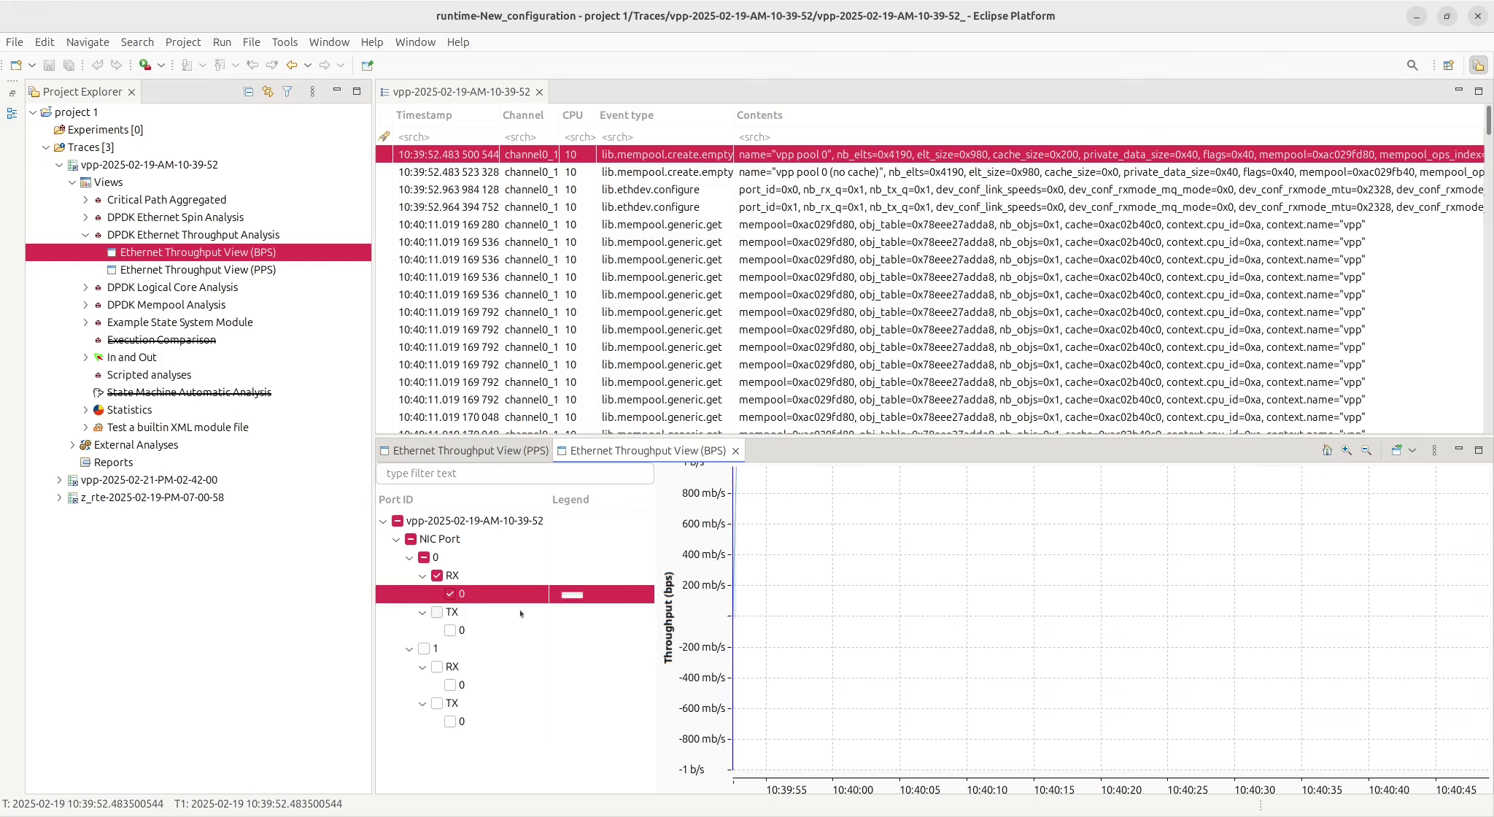
click(450, 593)
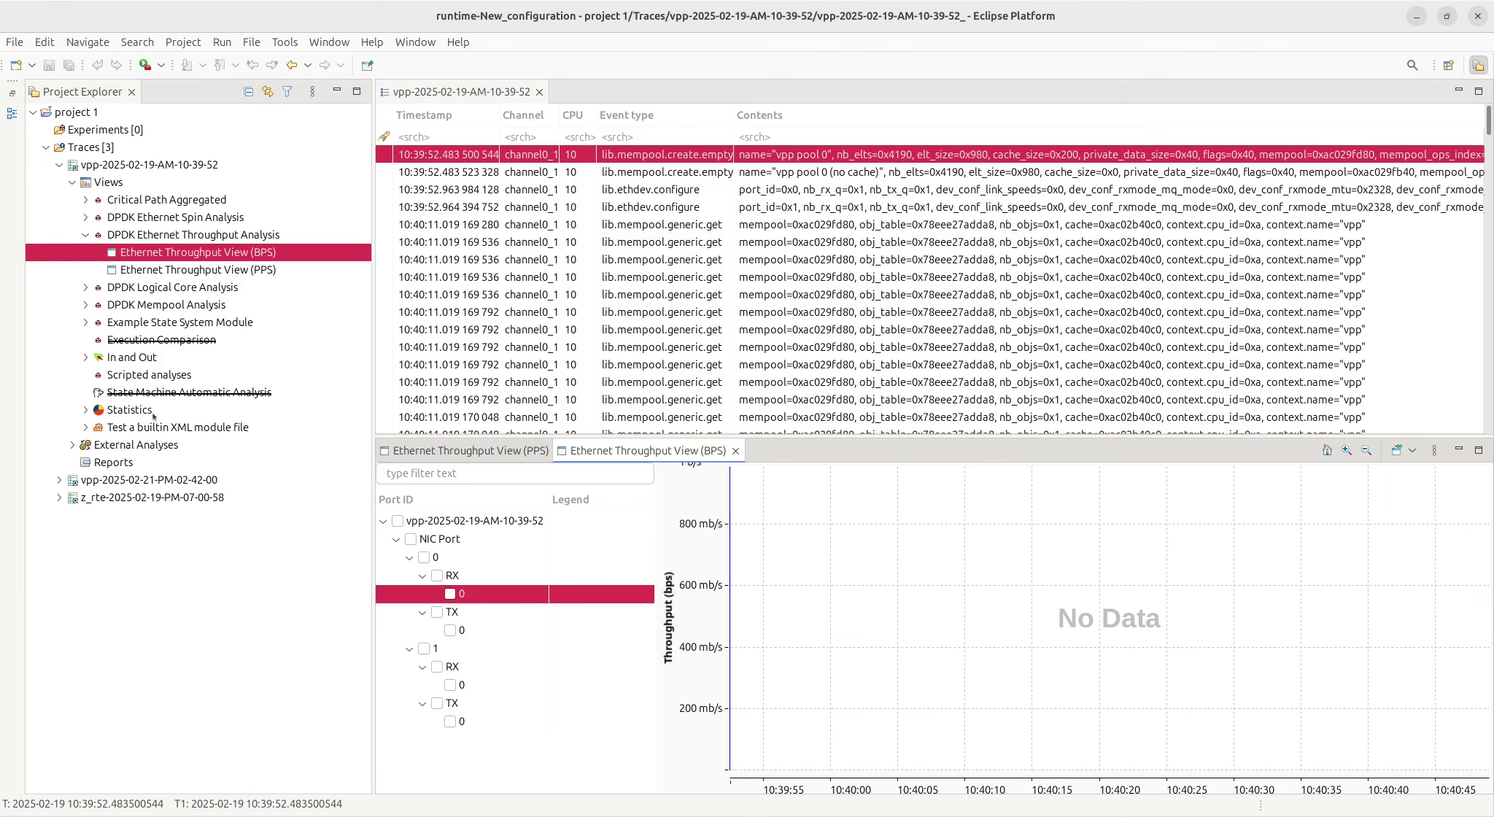
Step: Open the trace vpp-2025-02-21-PM-02-42-00 and plot port 0's RX queue 0 in Ethernet Throughput View (BPS)
click(161, 479)
click(60, 480)
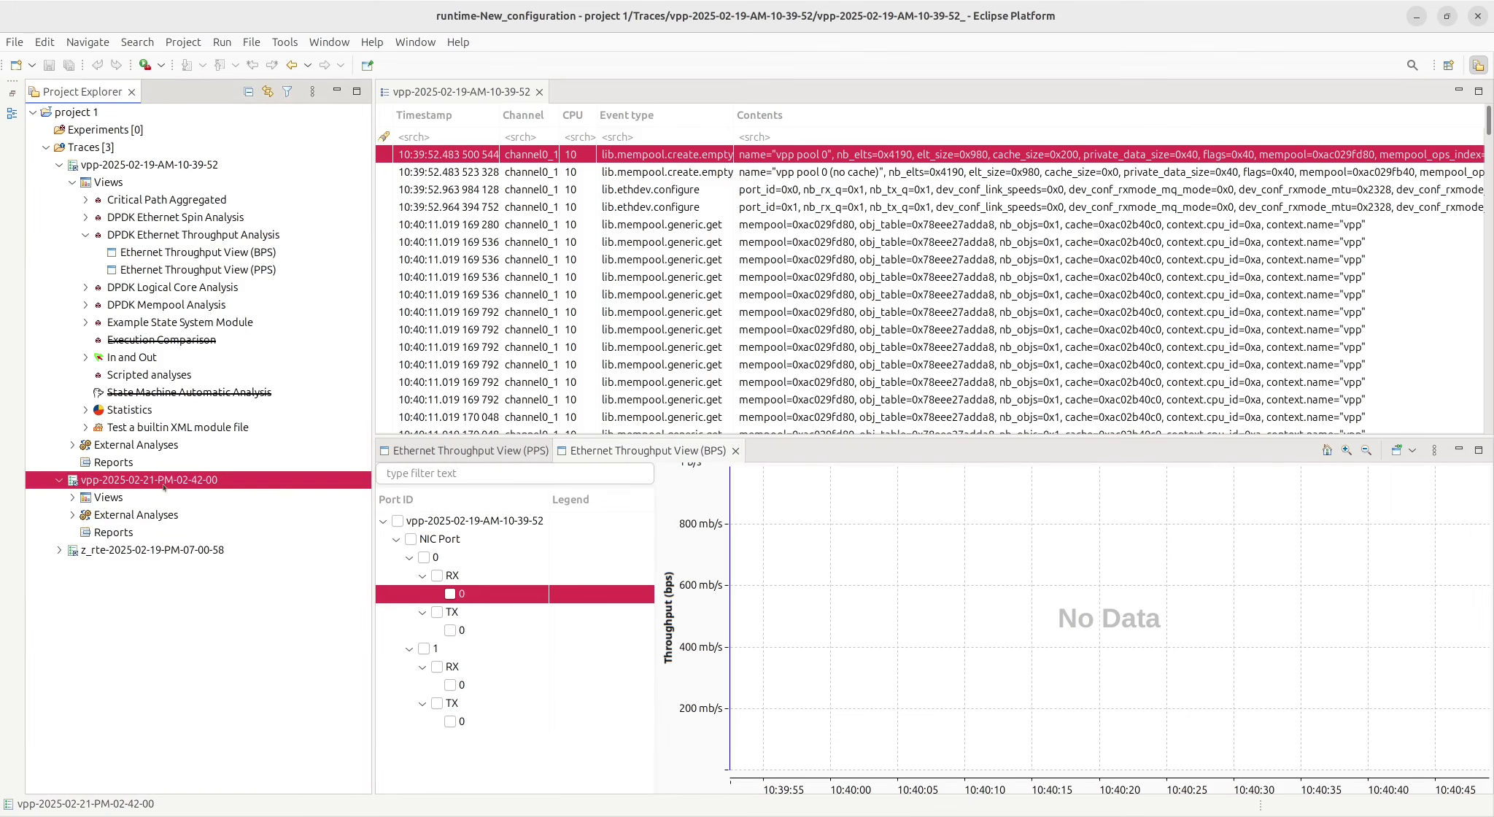
double_click(170, 478)
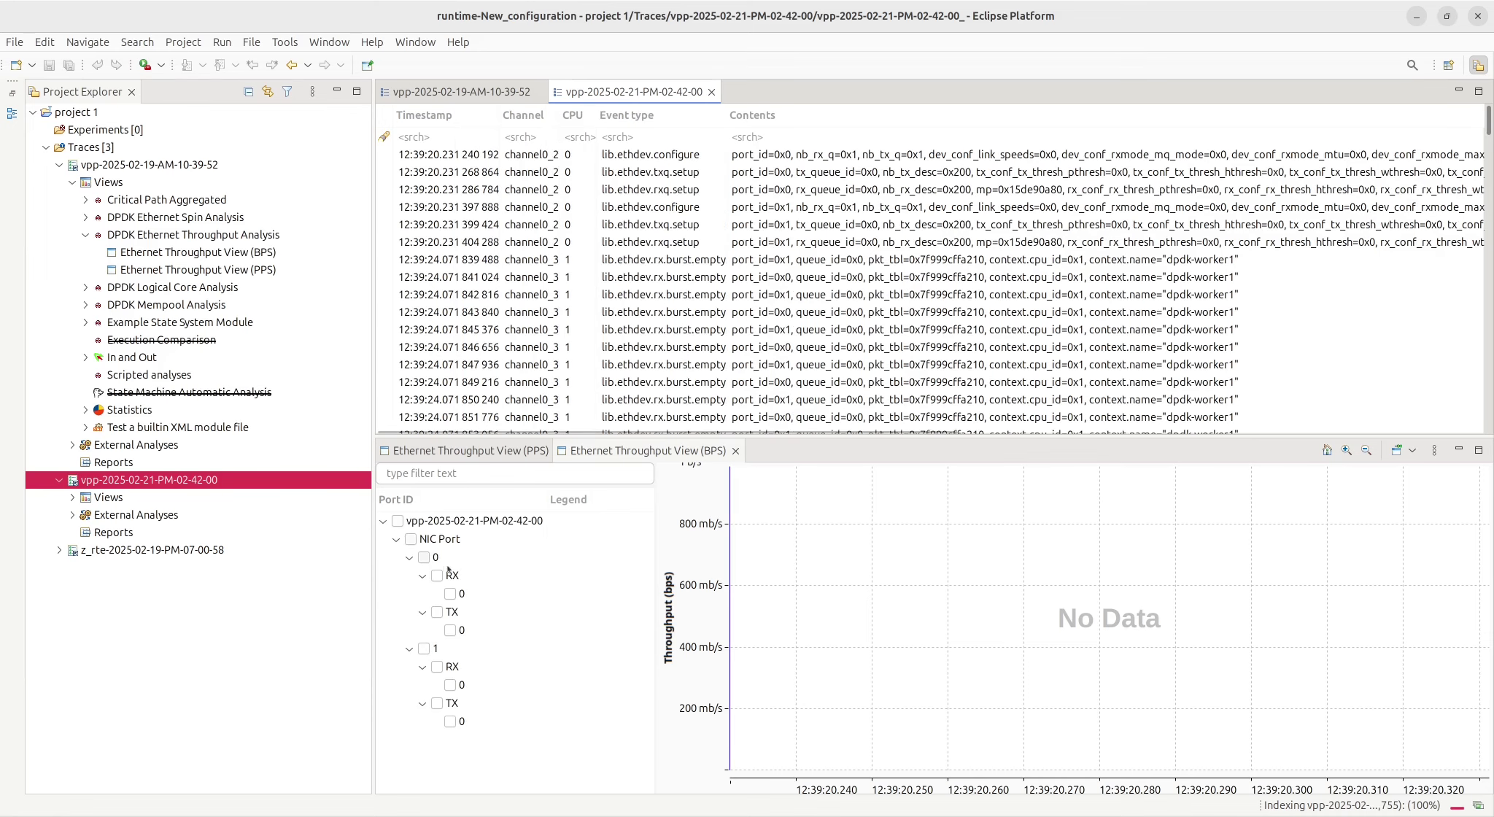
click(450, 593)
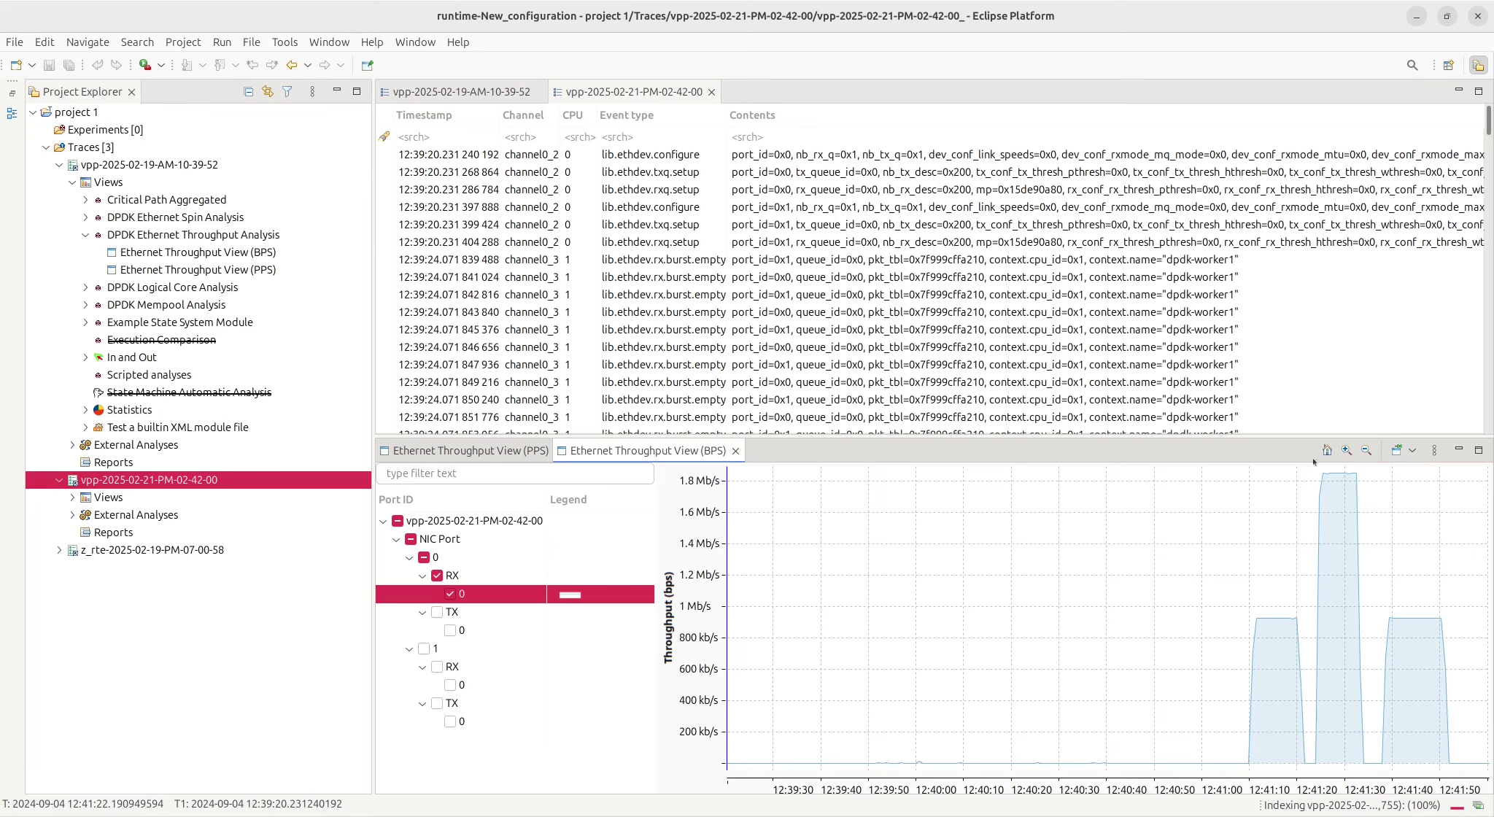
Step: Search the event types for "extended" and inspect the first matching rx.burst.extended and tx.burst.extended events
click(655, 136)
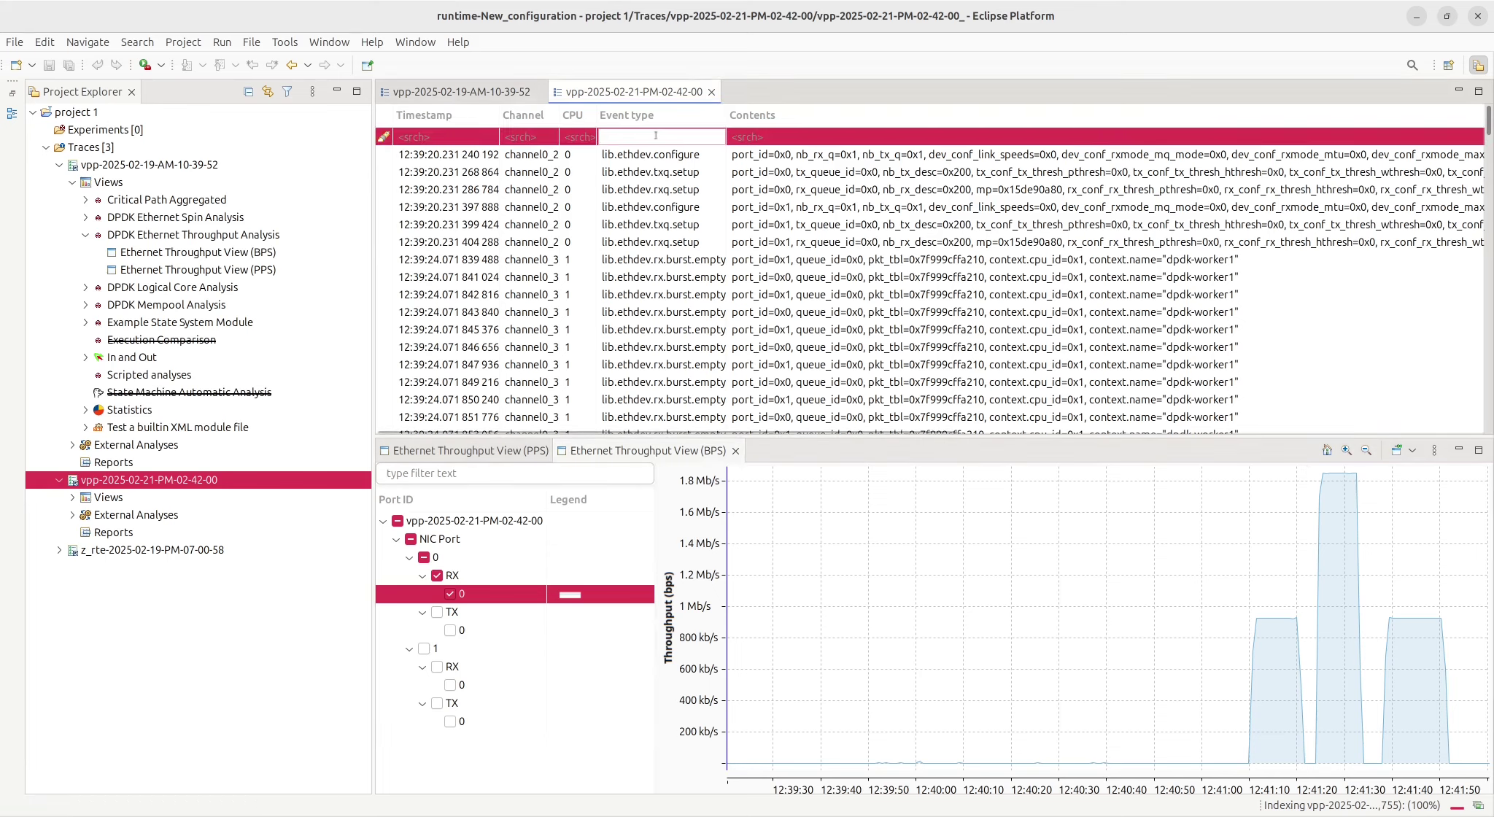
text(ext)
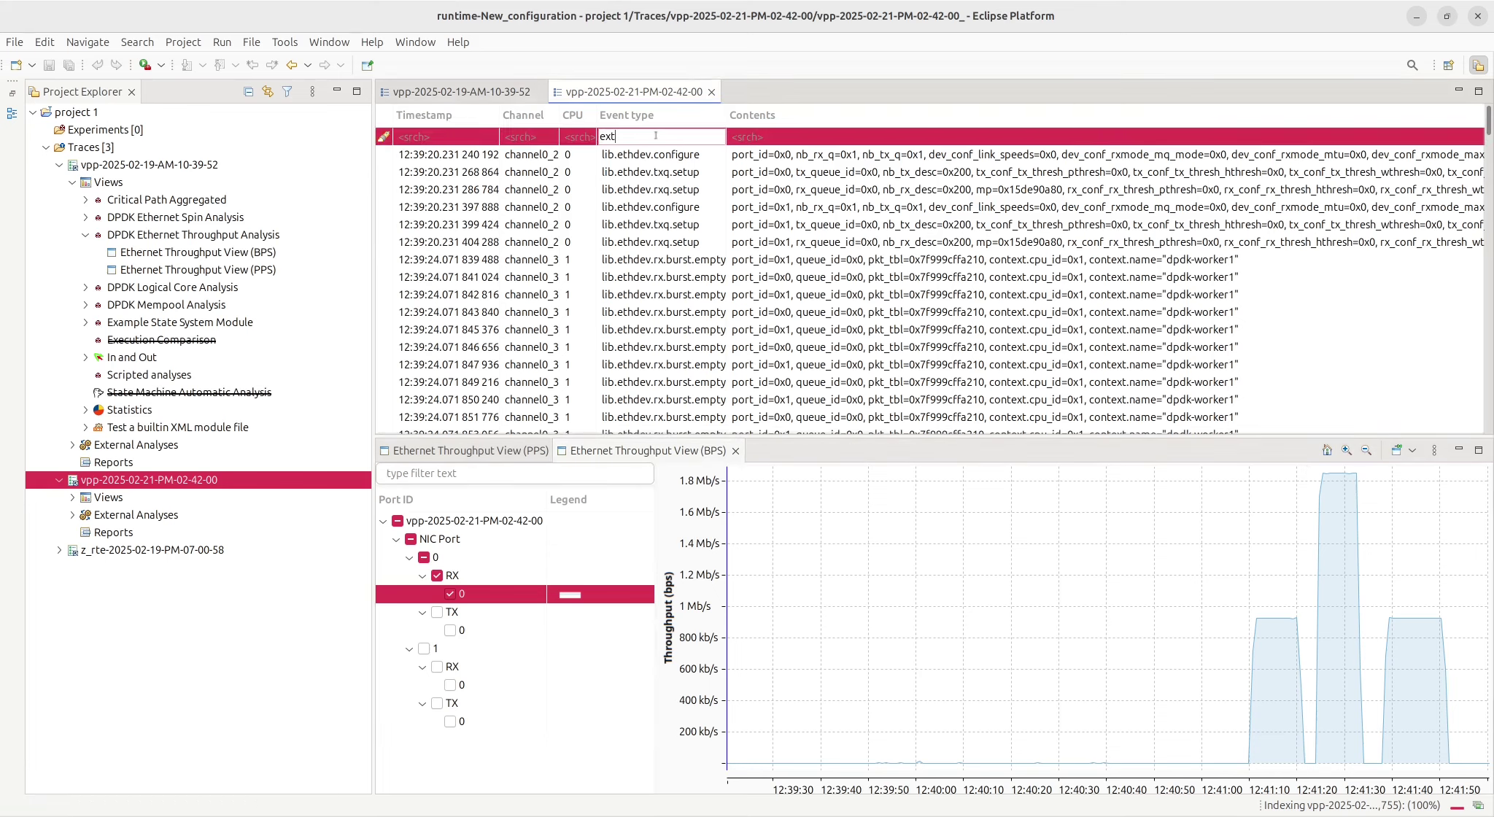
text(ended)
key(Return)
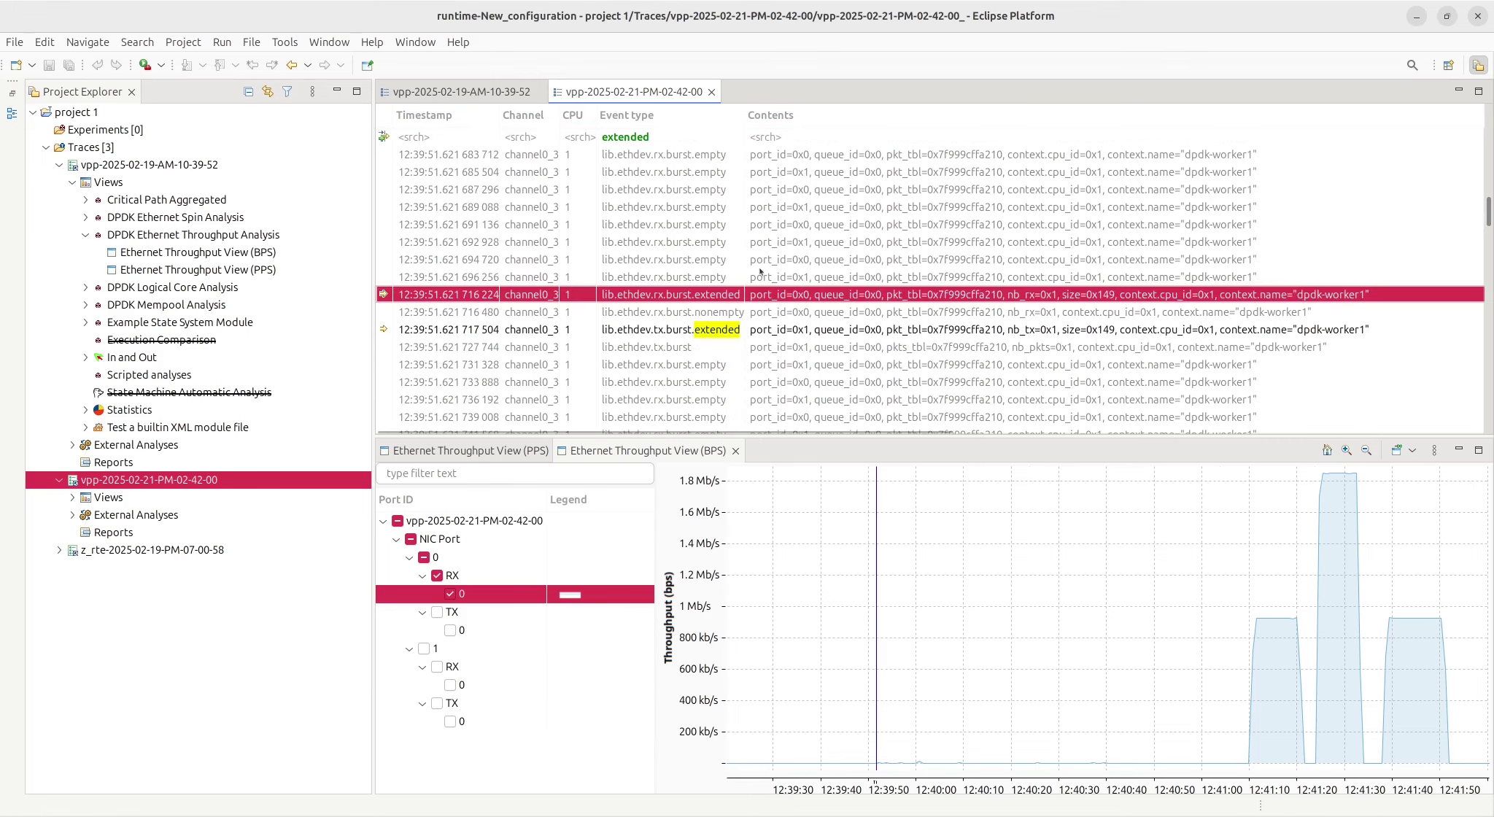
click(736, 335)
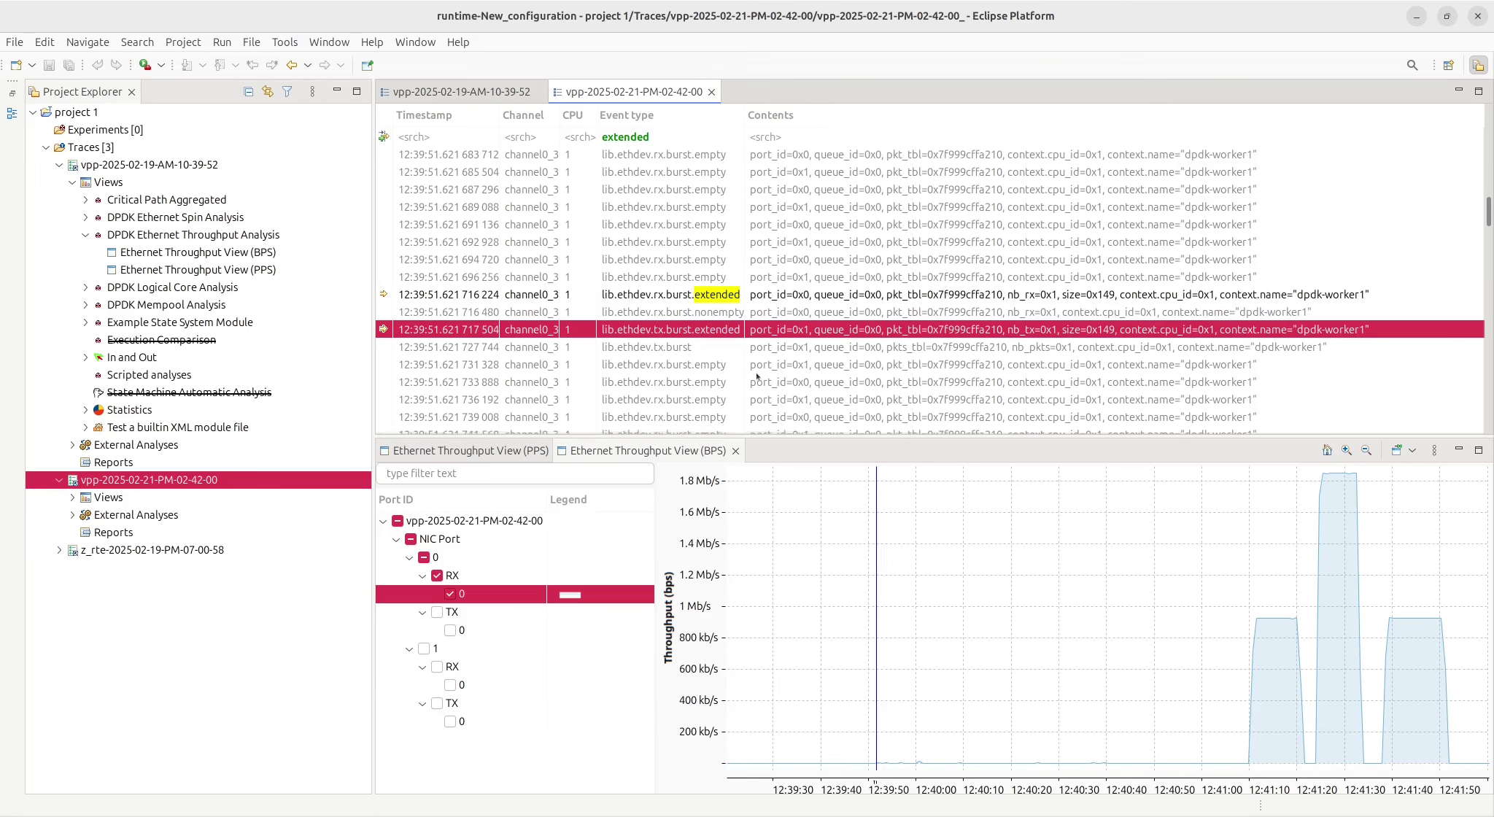
click(733, 296)
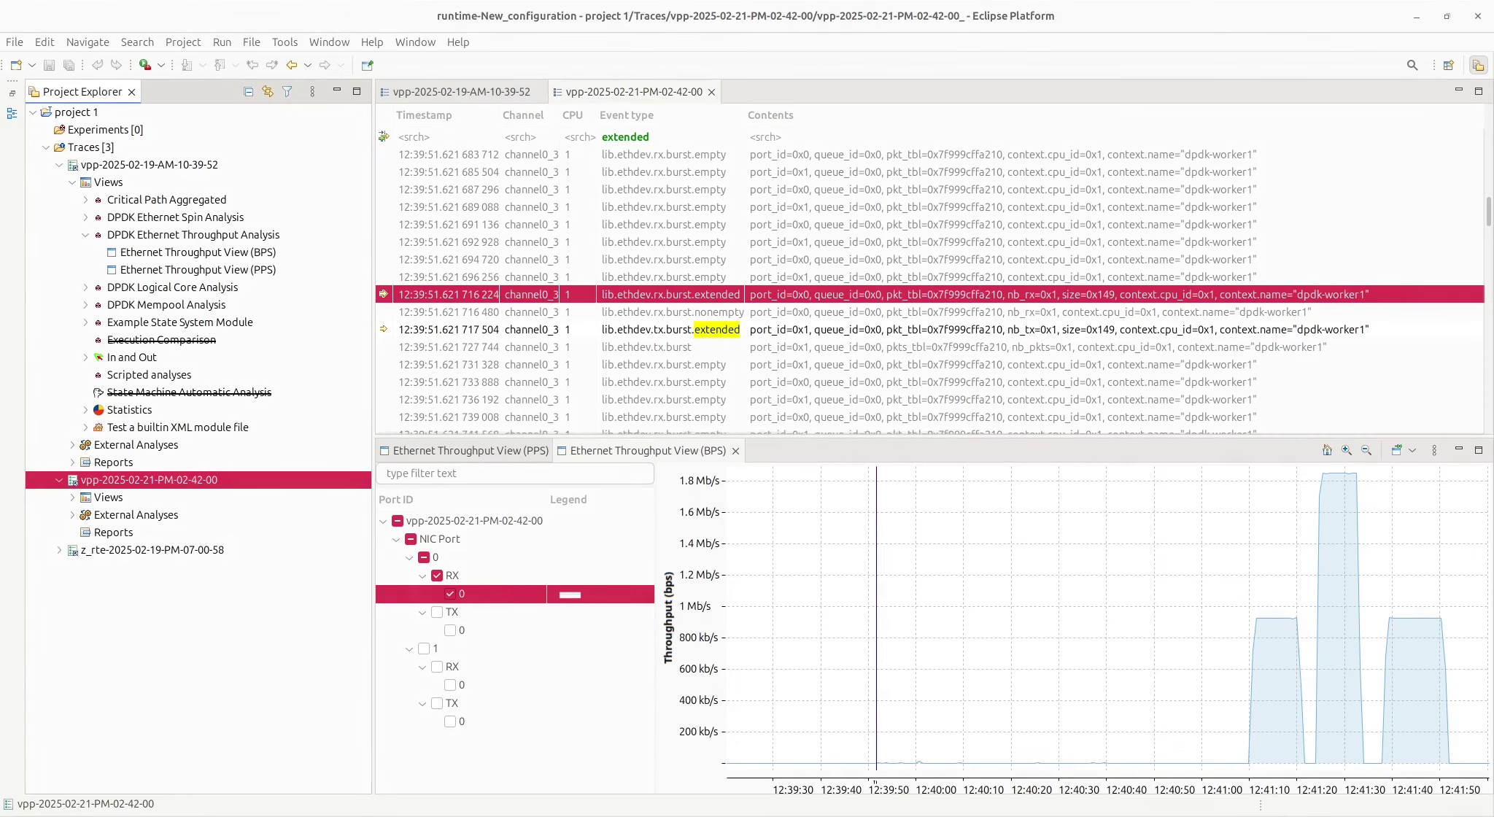
Step: Close the BPS and PPS throughput views and the trace vpp-2025-02-21-PM-02-42-00
click(735, 450)
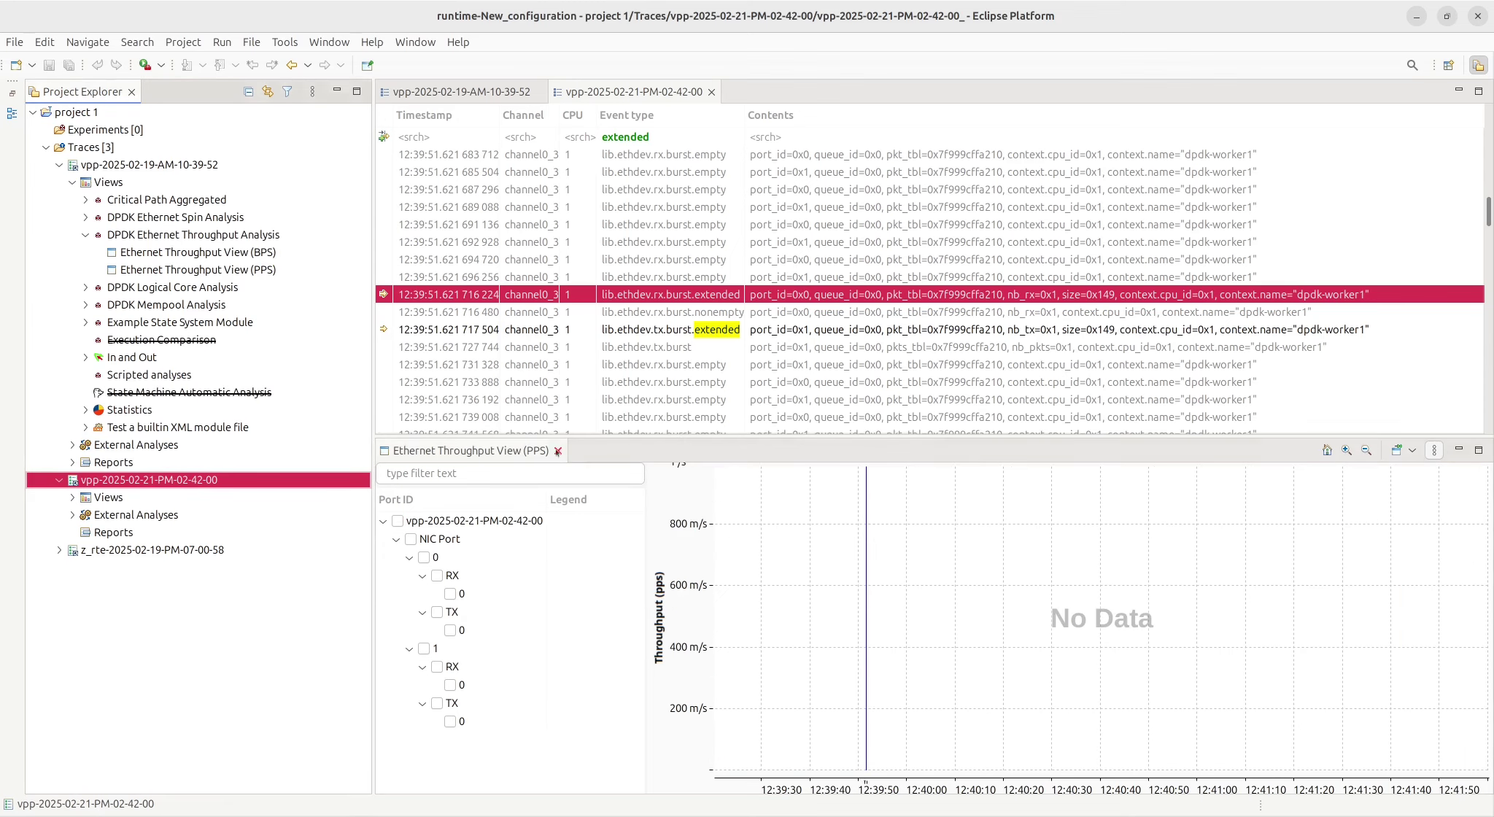
click(557, 451)
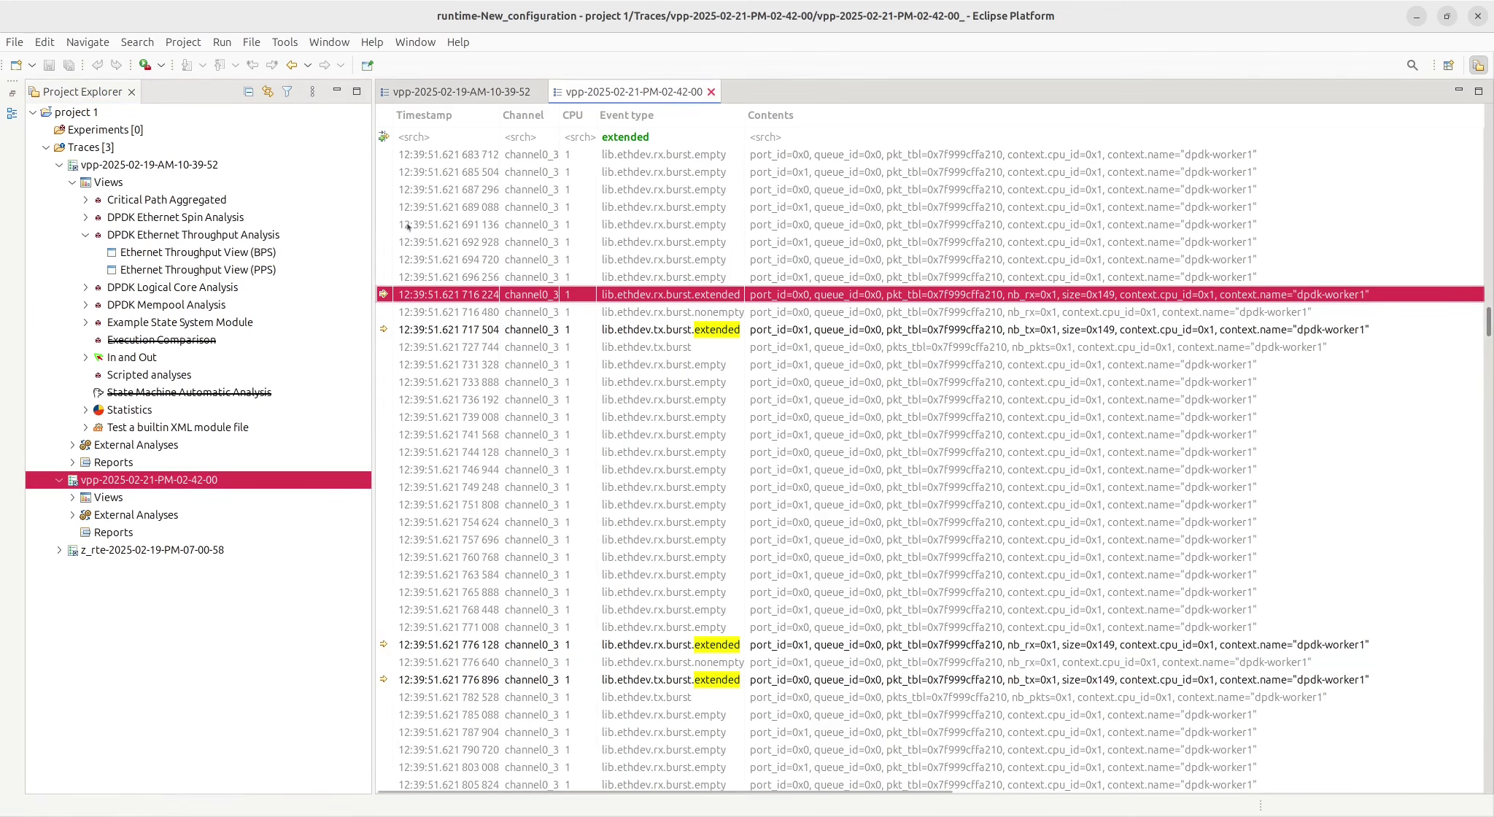
key(ctrl+w)
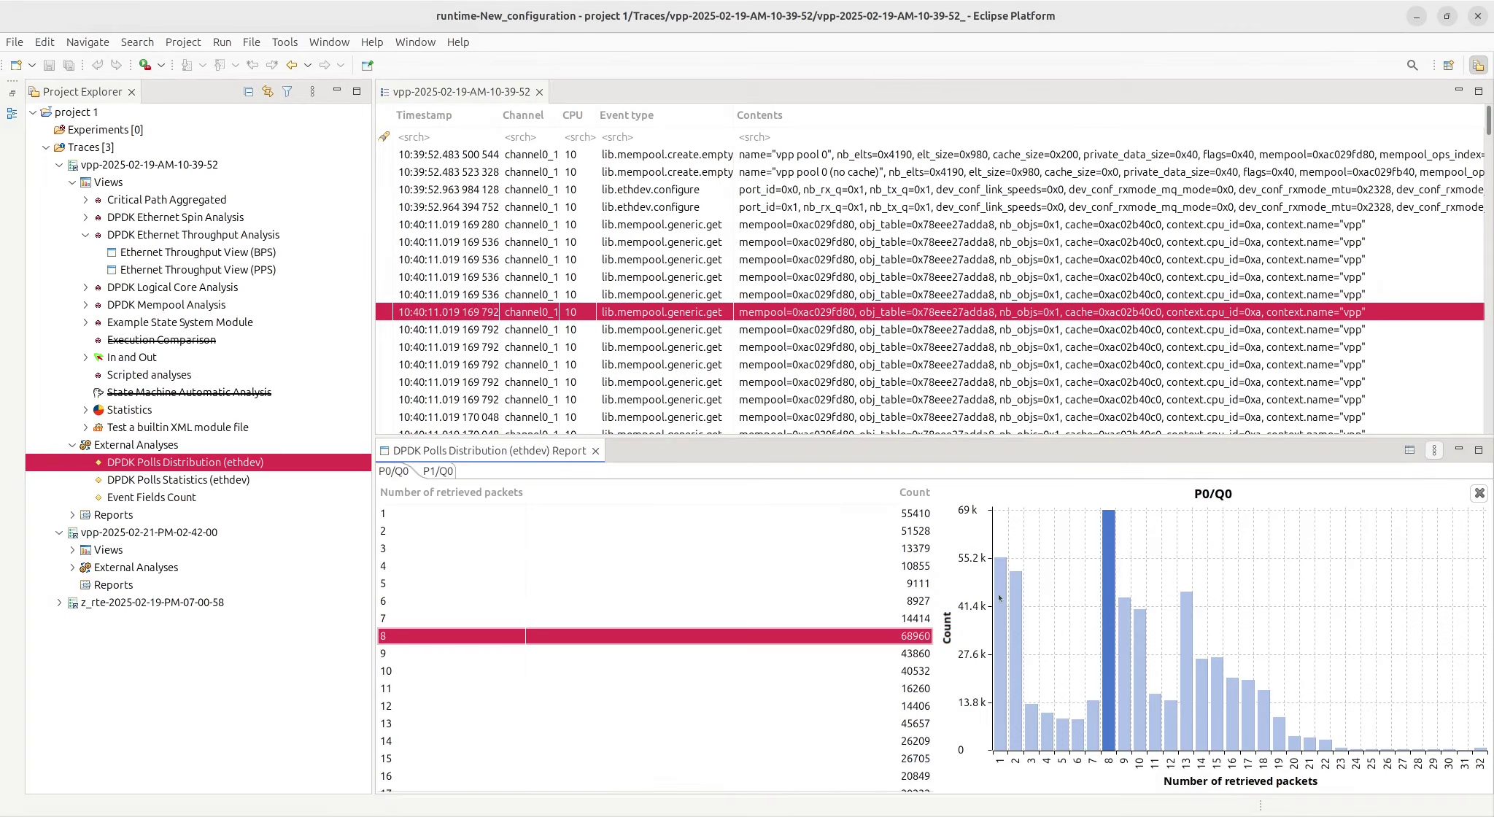
Step: Highlight the counts for 1 and 2 retrieved packets in the P0/Q0 chart of the DPDK Polls Distribution report
click(999, 596)
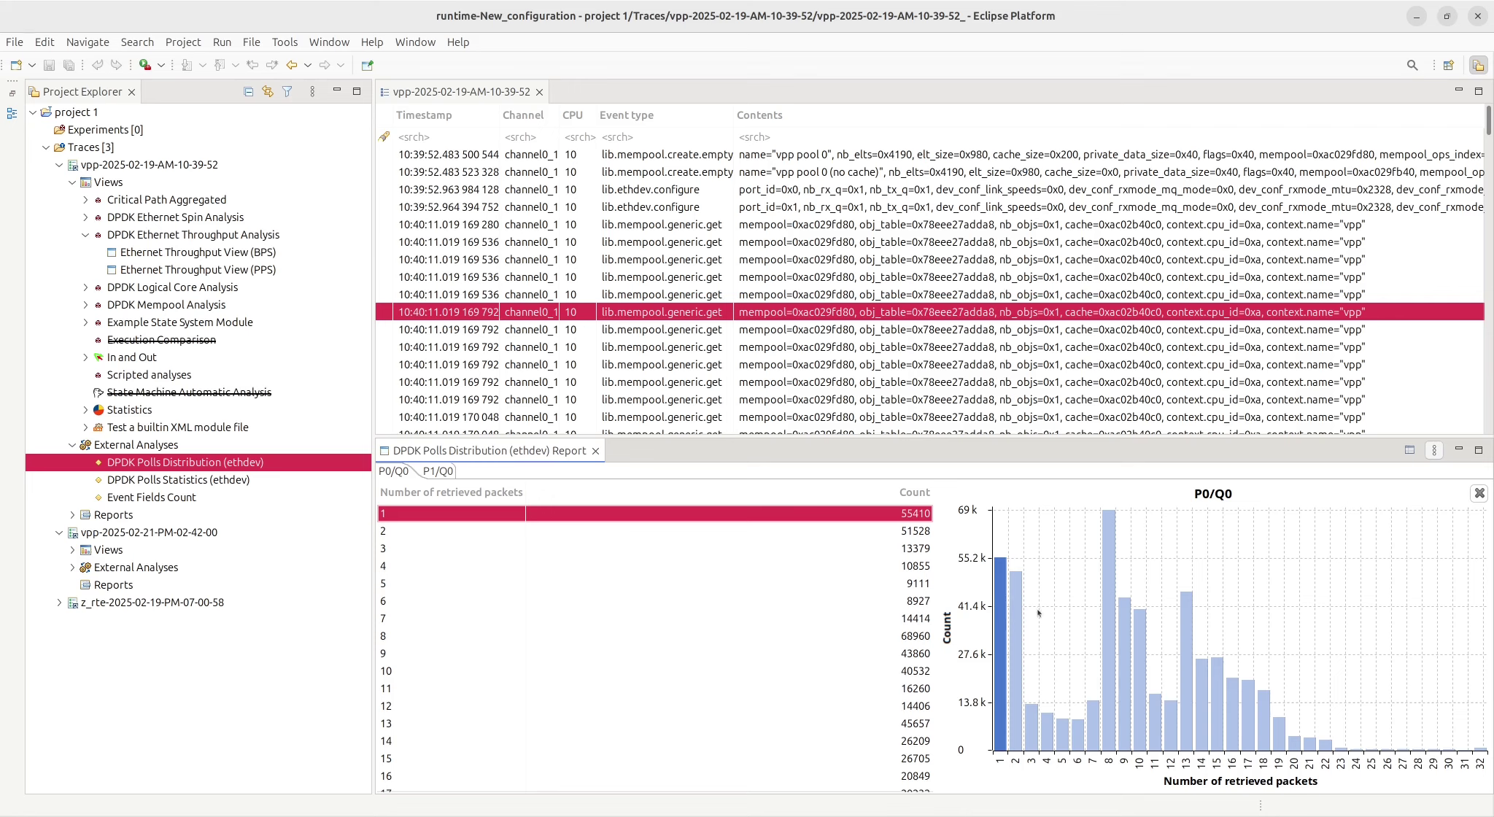
click(1015, 620)
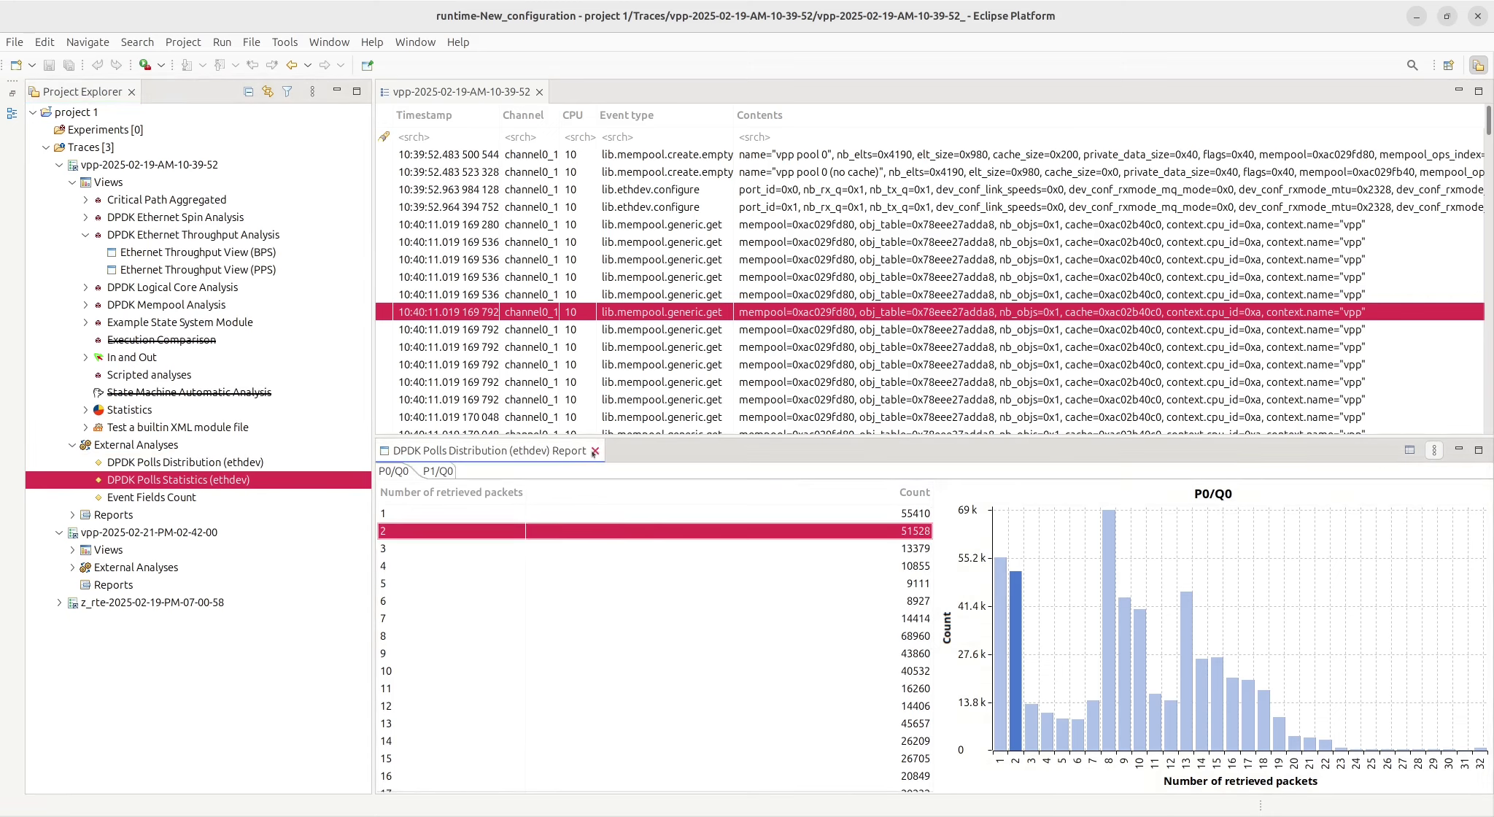
Step: Run DPDK Polls Statistics (ethdev) on the vpp-2025-02-19-AM-10-39-52 trace, review its PMD Thread and Port Queue results, and close the report
click(249, 482)
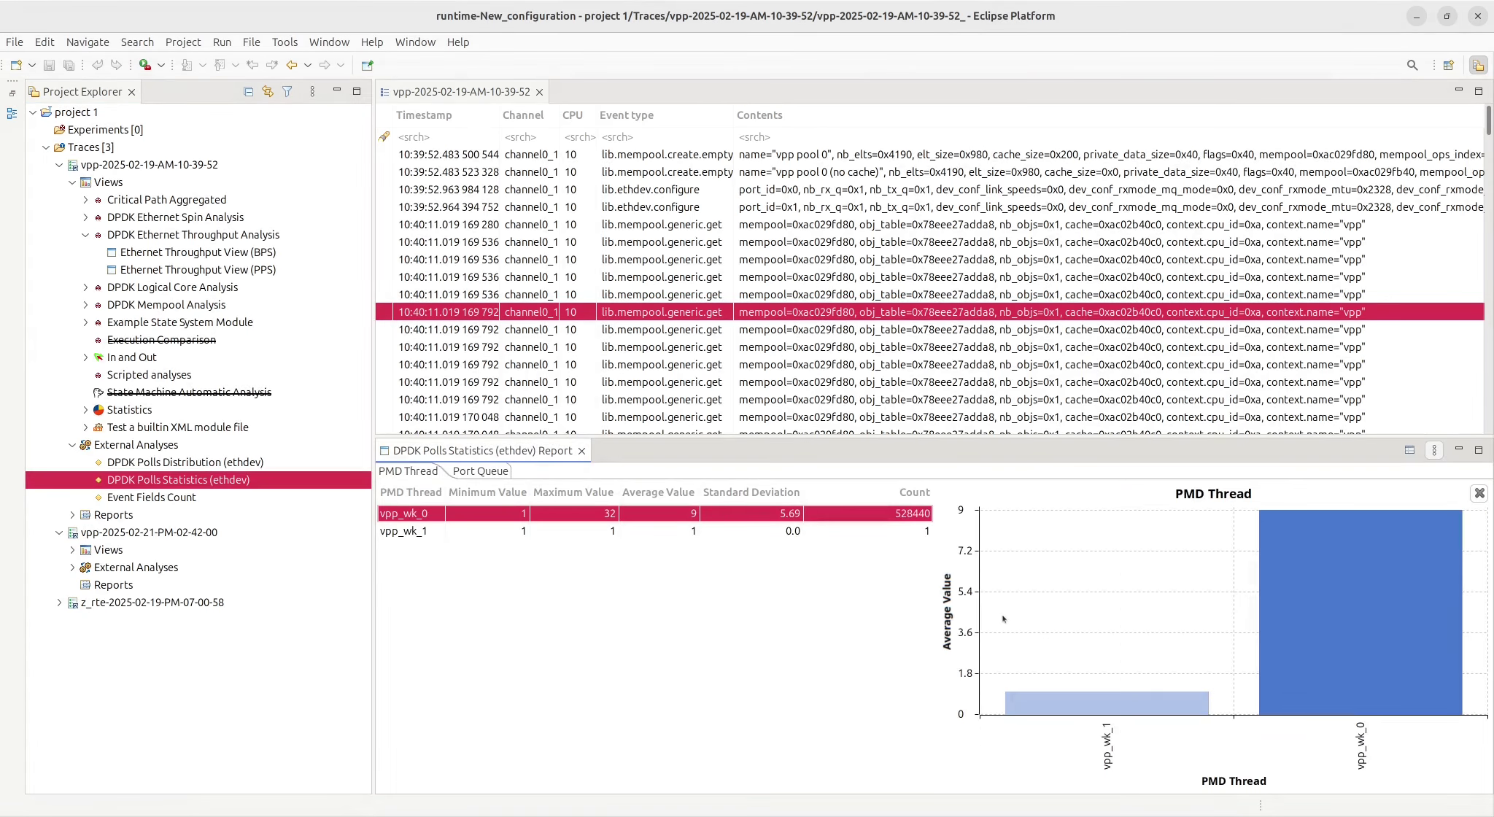
click(636, 319)
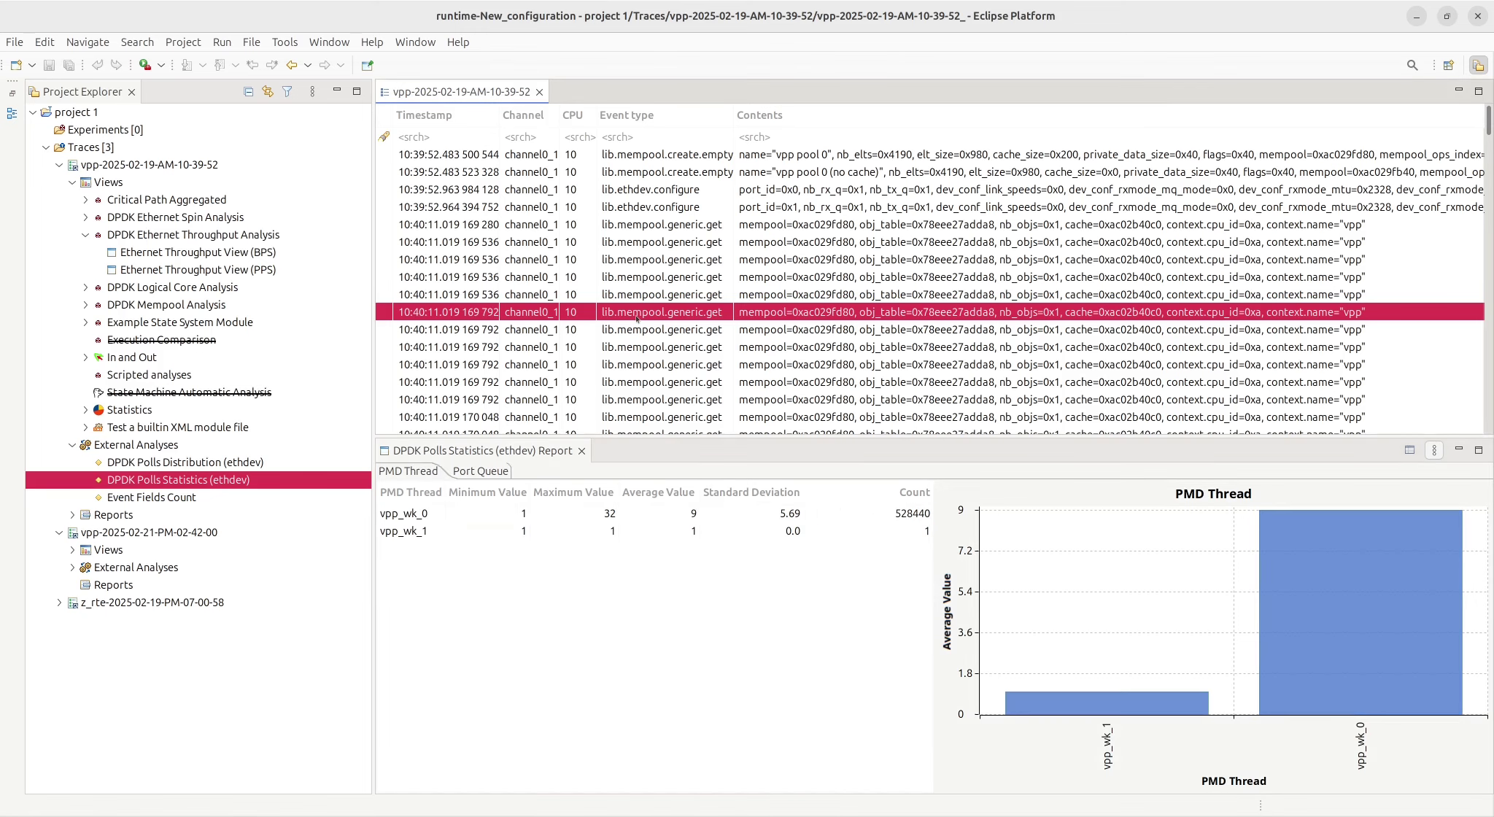
click(481, 471)
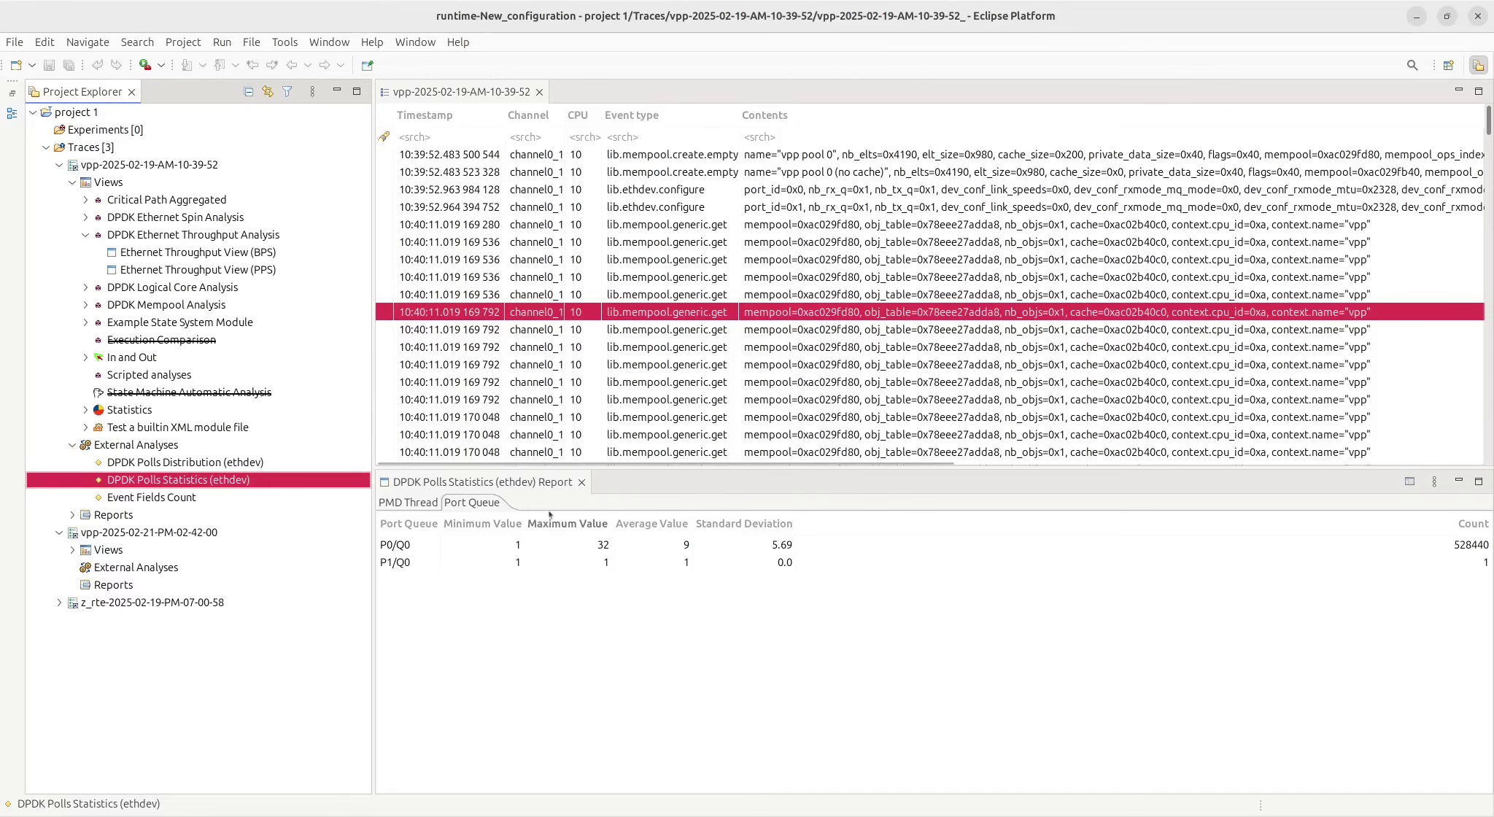
click(582, 482)
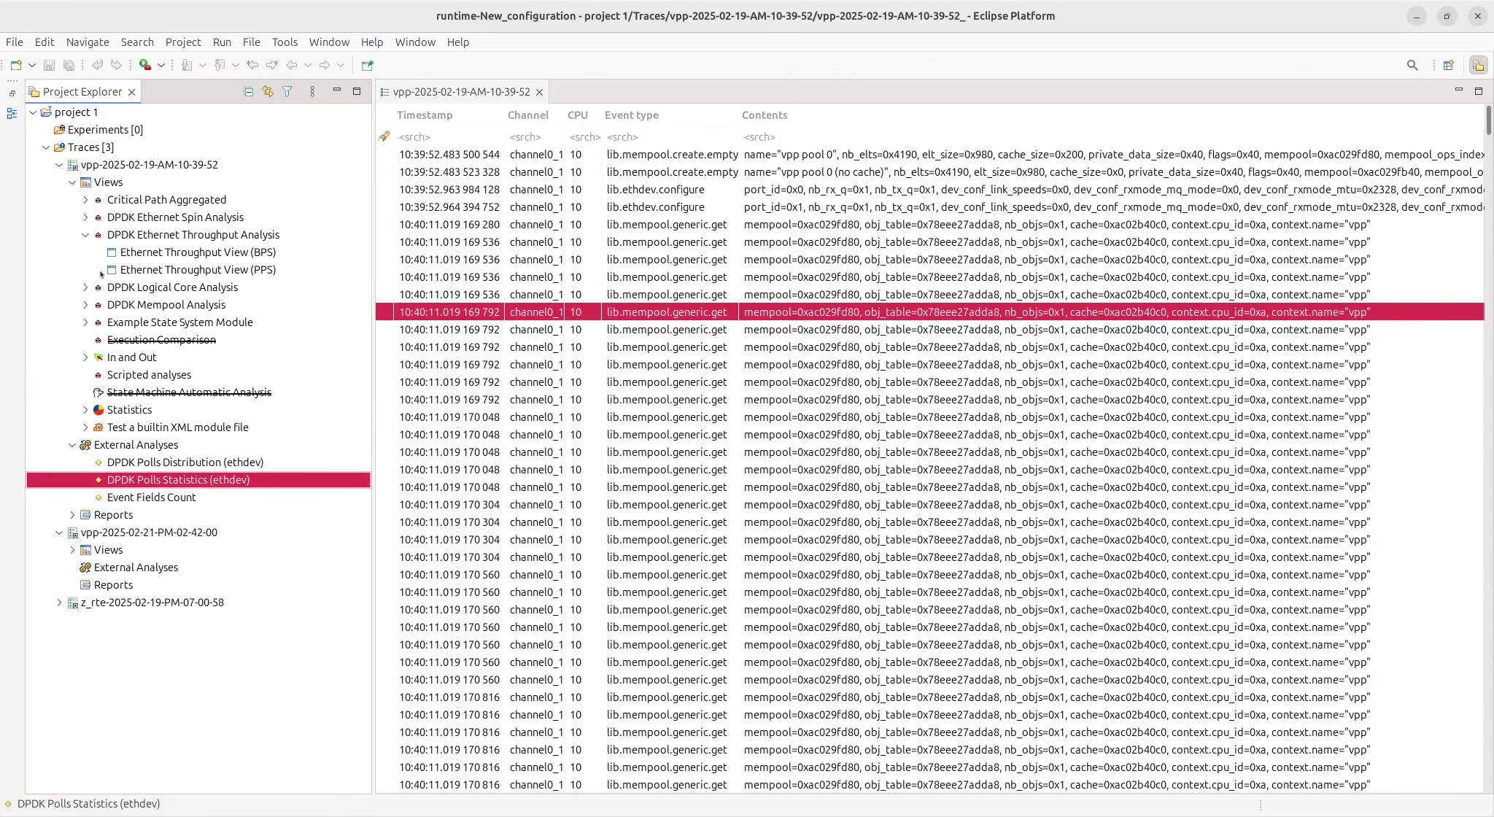
Step: Open Ethernet PMD Effective Busyness from DPDK Ethernet Spin Analysis and plot thread vpp_wk_0/0
click(86, 217)
double_click(130, 234)
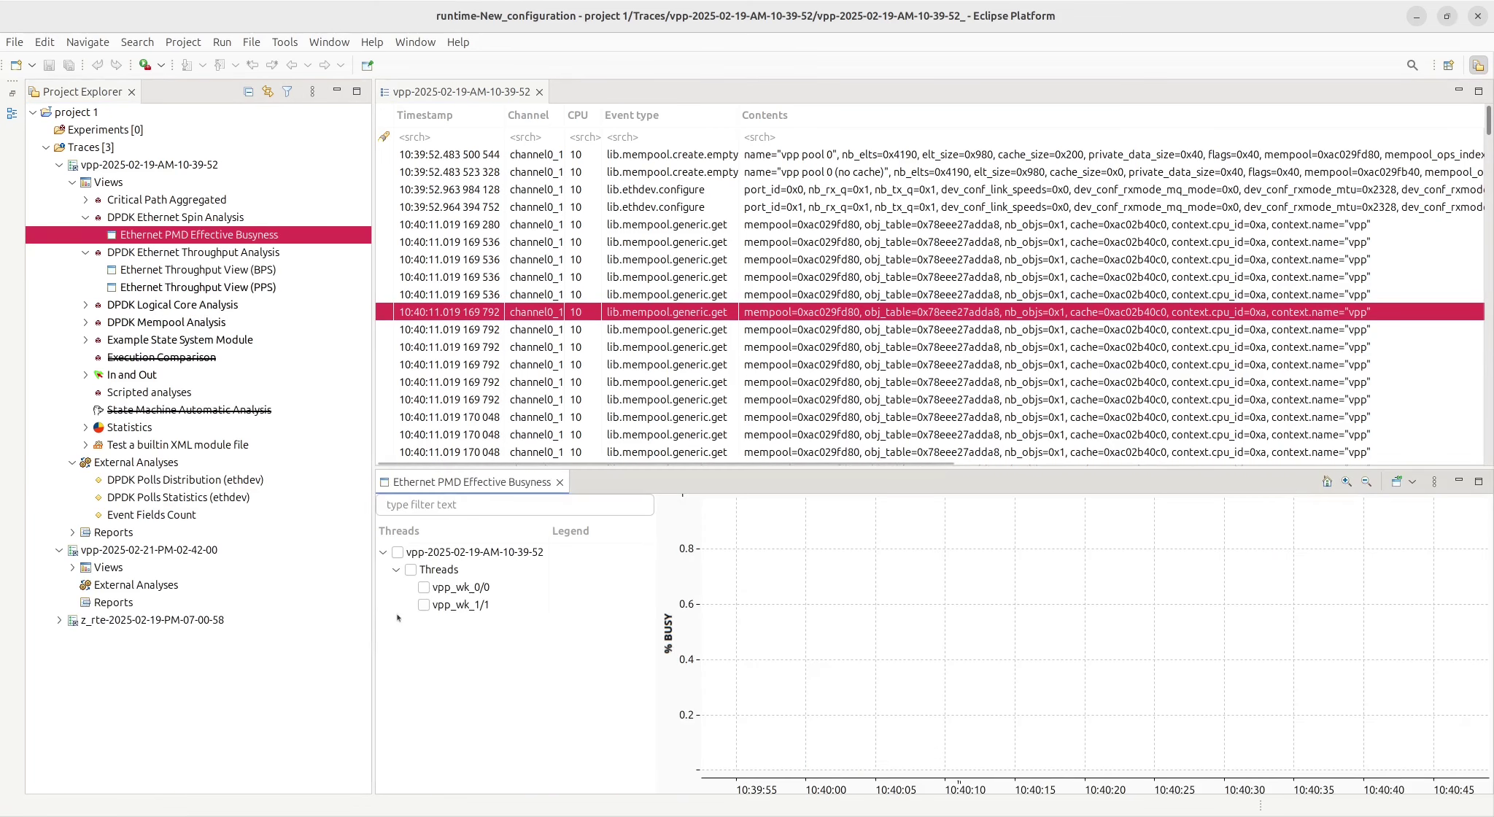
click(423, 587)
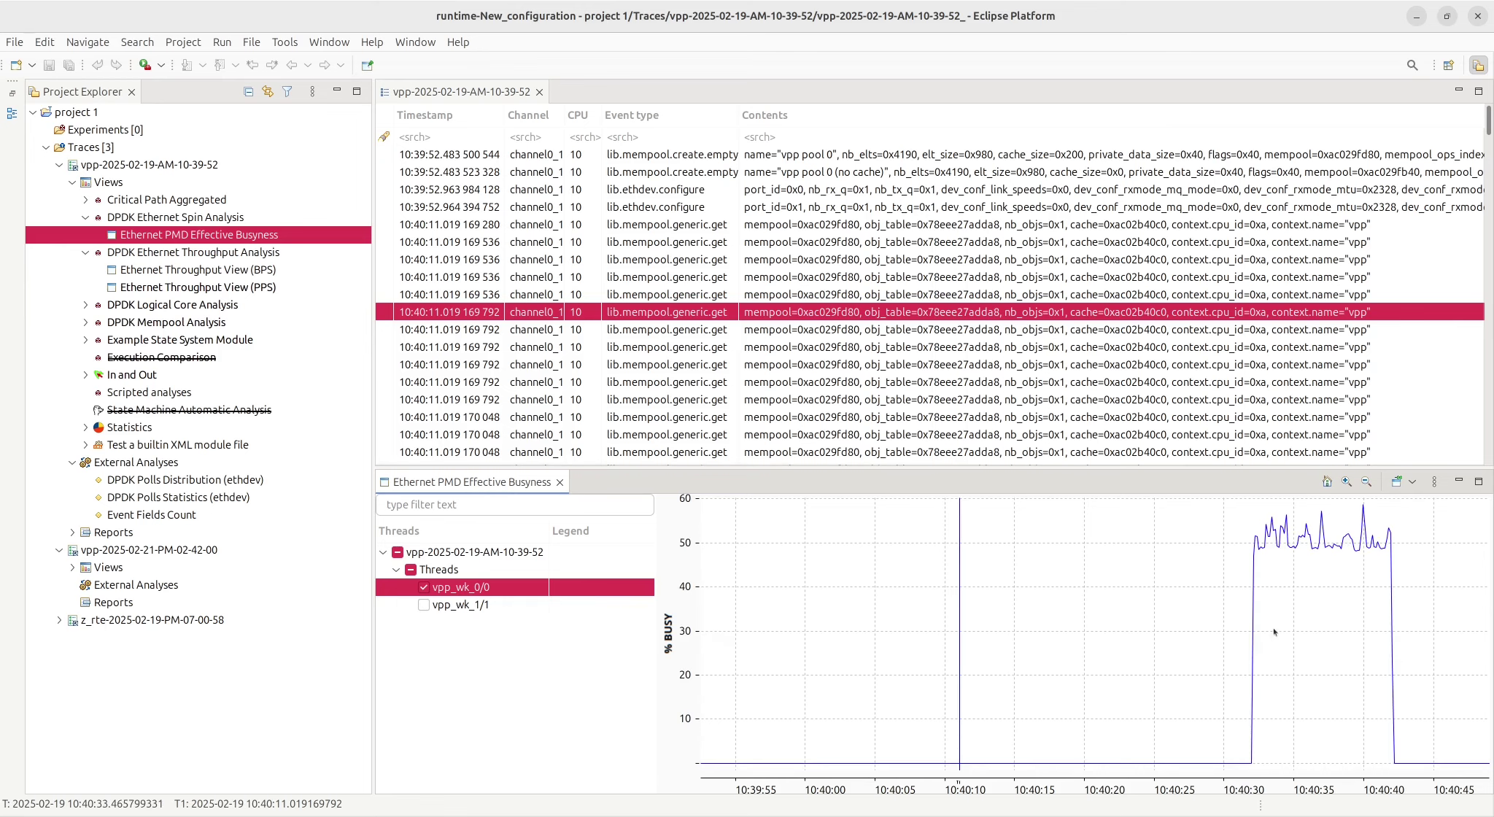
Step: Examine vpp_wk_0/0's busy period up close, briefly toggle vpp_wk_1/1, and reset the chart to the full time range
scroll(1305, 622, up, 2)
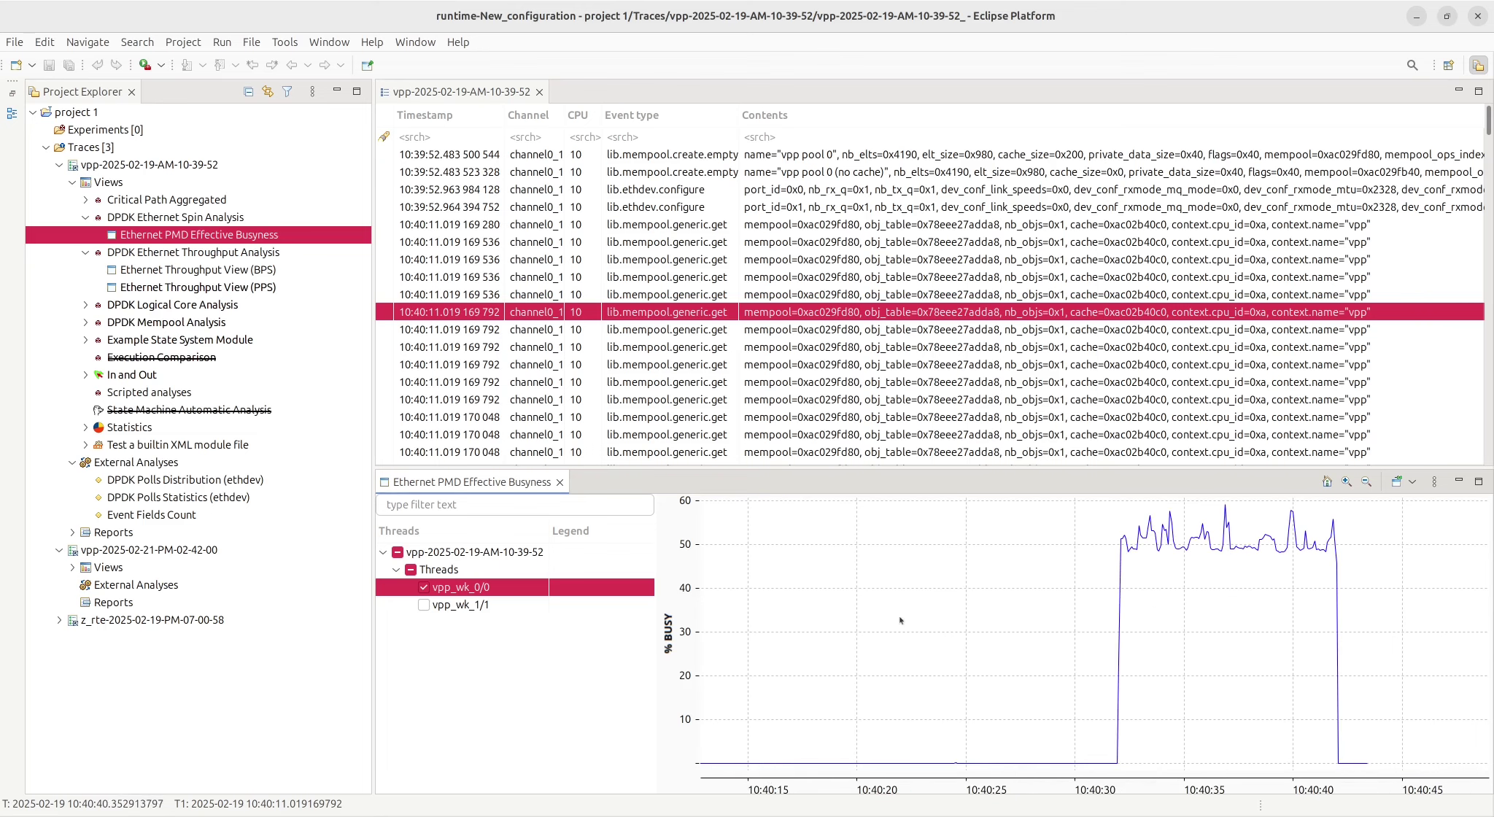
click(423, 605)
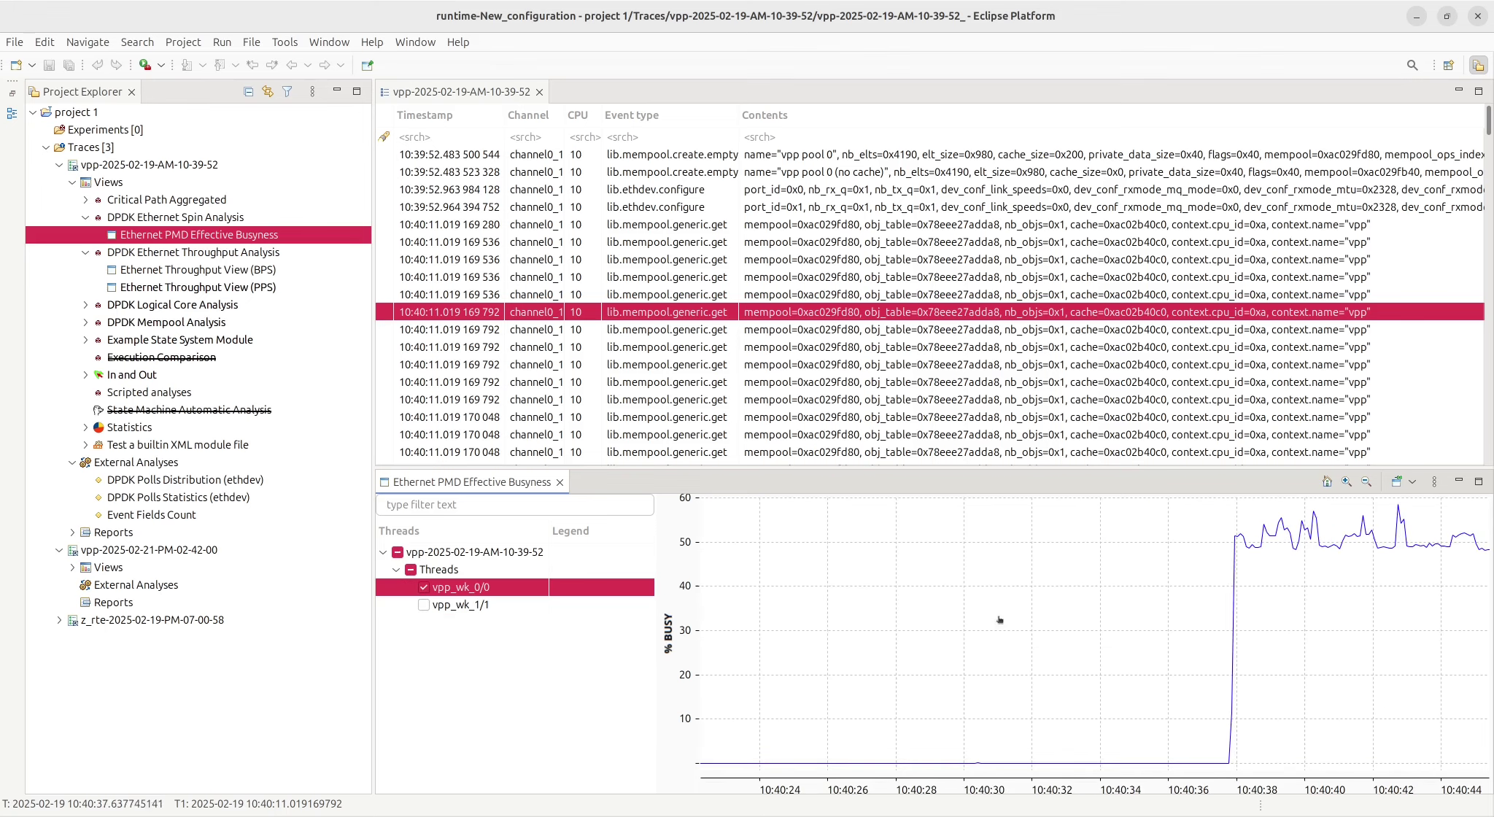
click(423, 605)
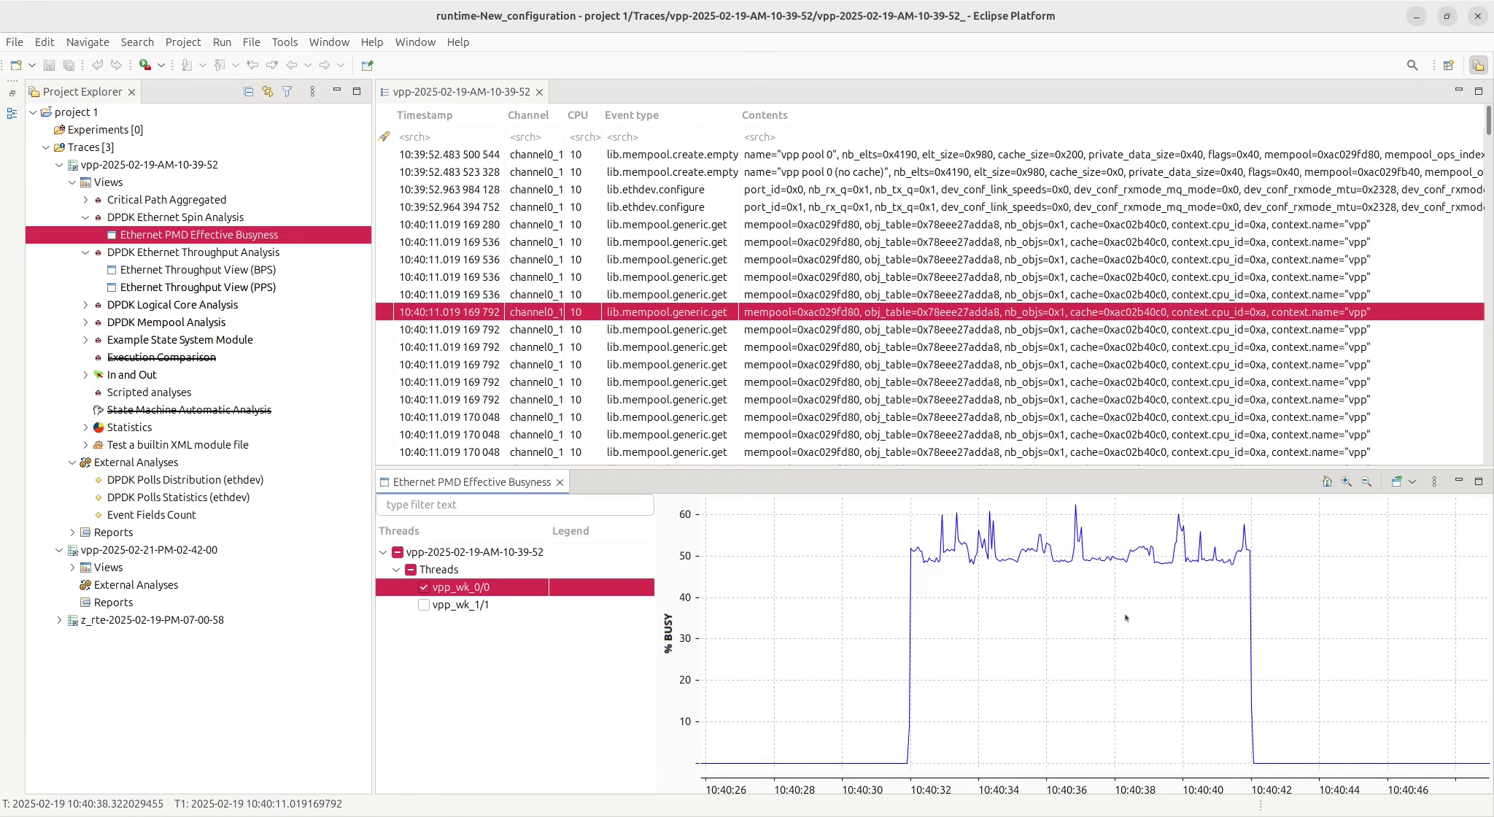
scroll(1167, 602, up, 2)
scroll(1321, 601, up, 3)
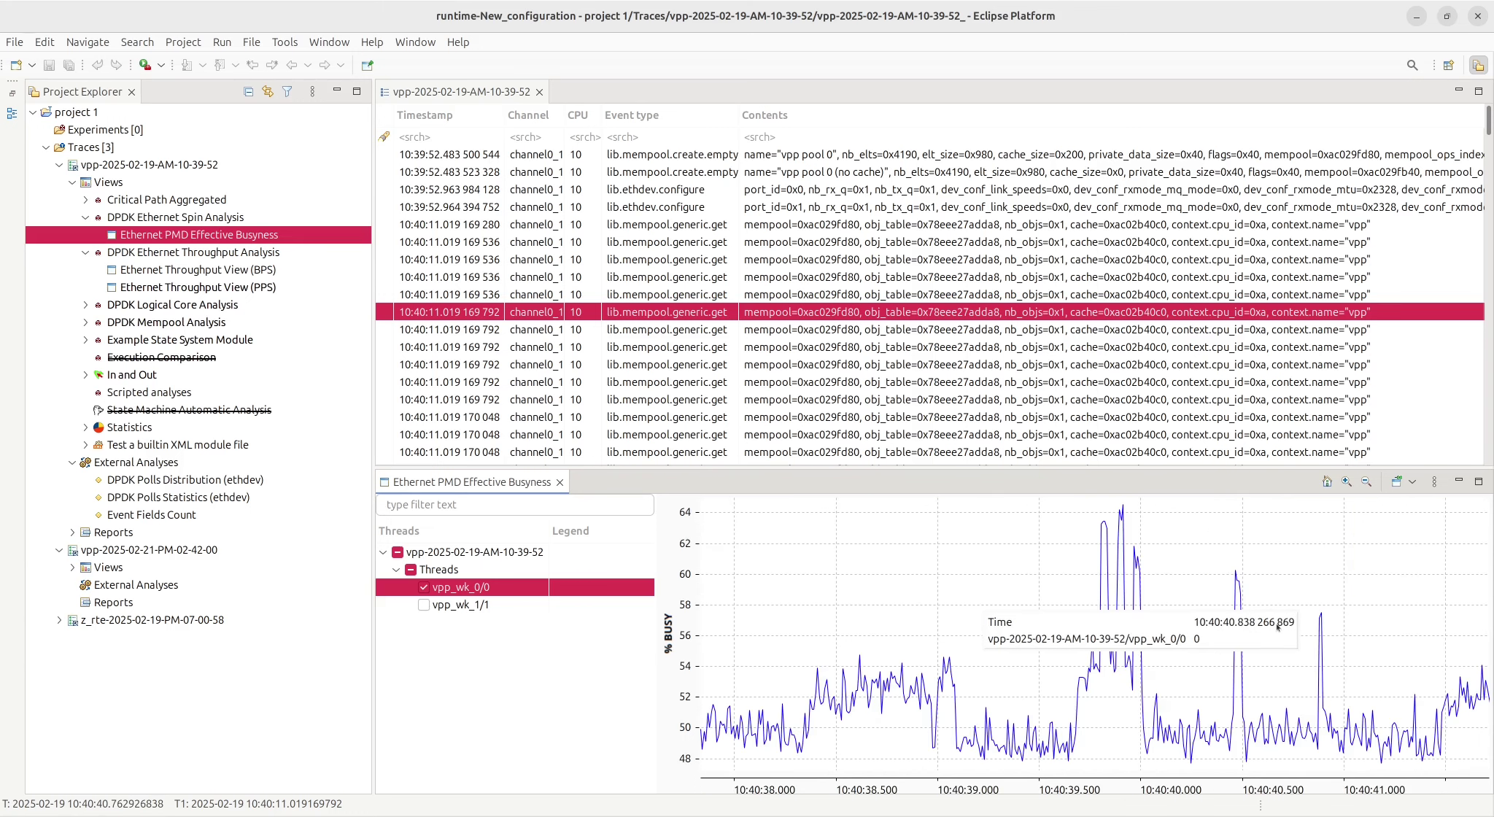
click(1326, 483)
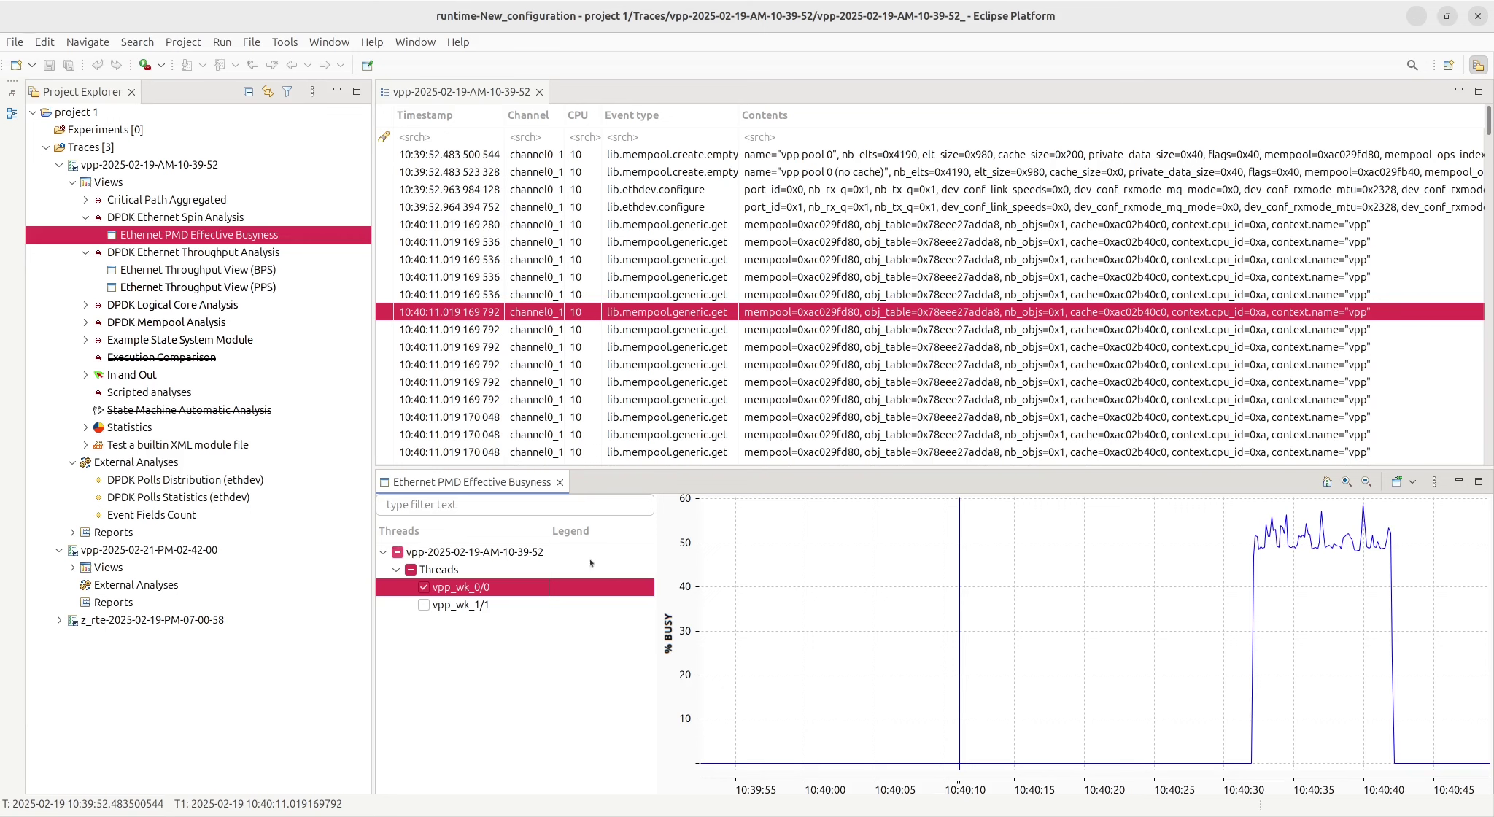
Step: Close the PMD busyness view and the vpp-2025-02-19-AM-10-39-52 trace, and collapse both vpp traces in the project tree
click(560, 482)
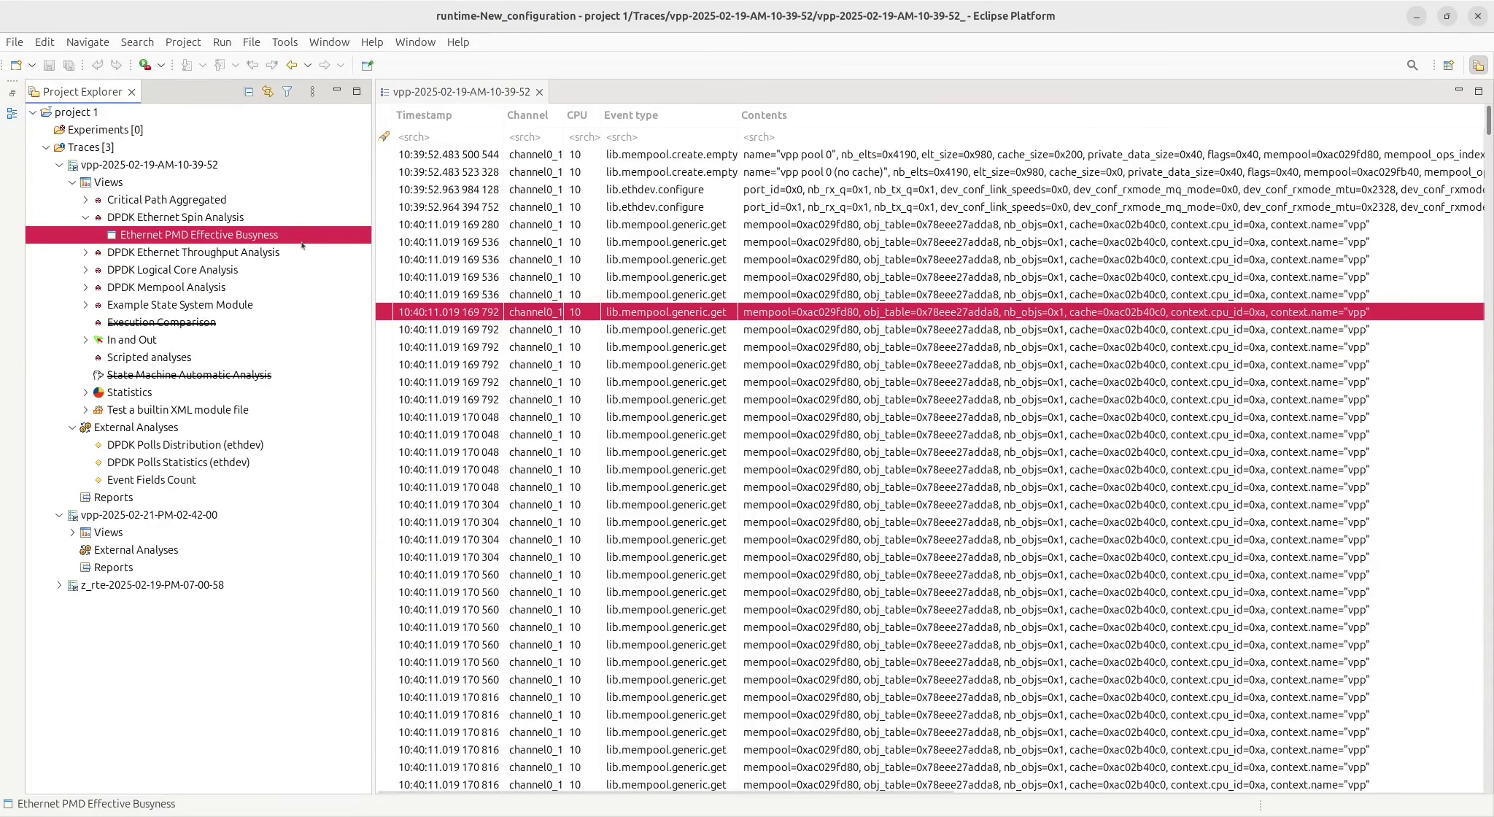
click(539, 93)
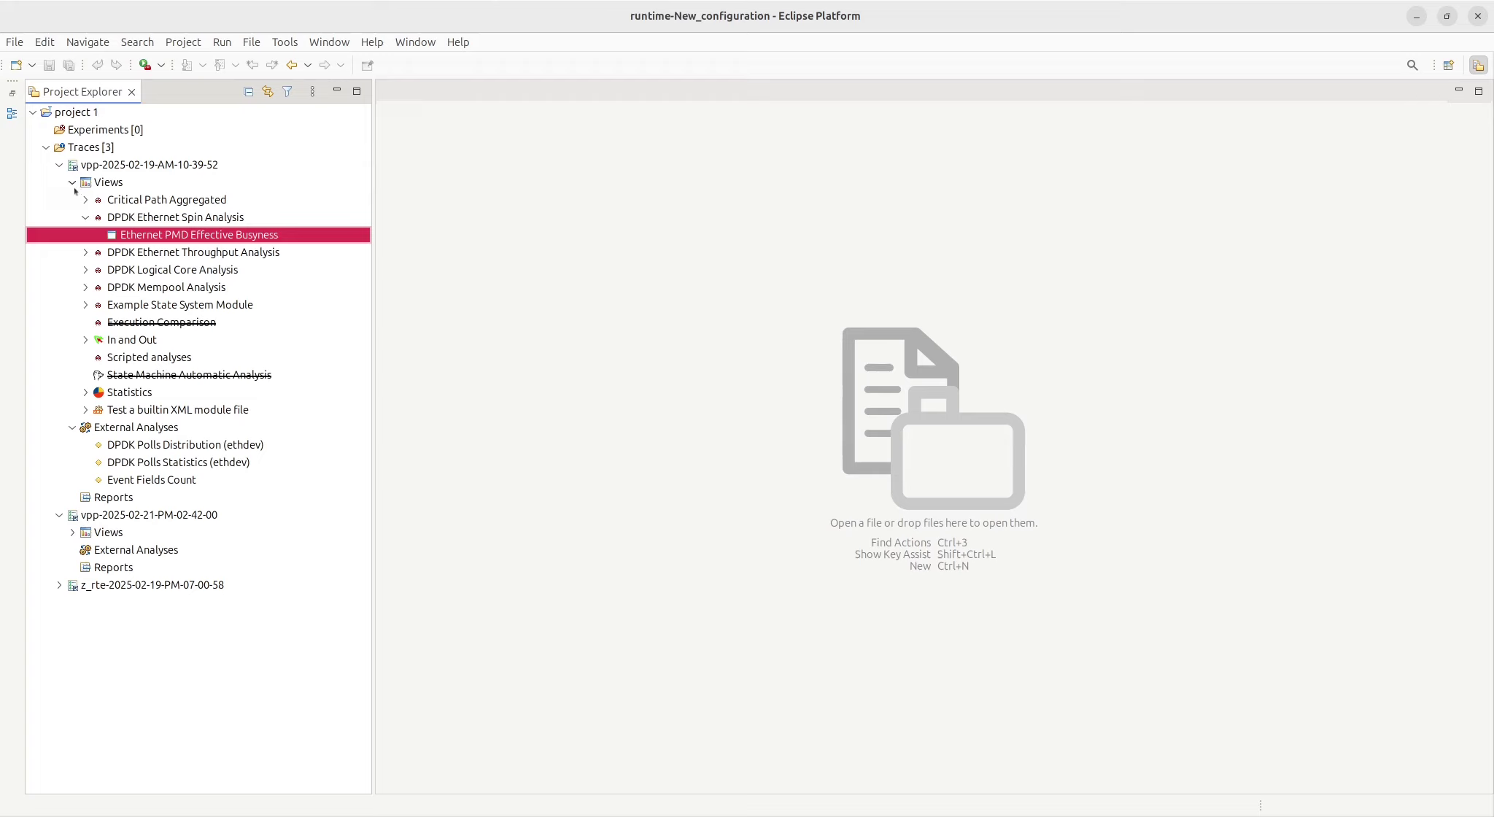
click(59, 167)
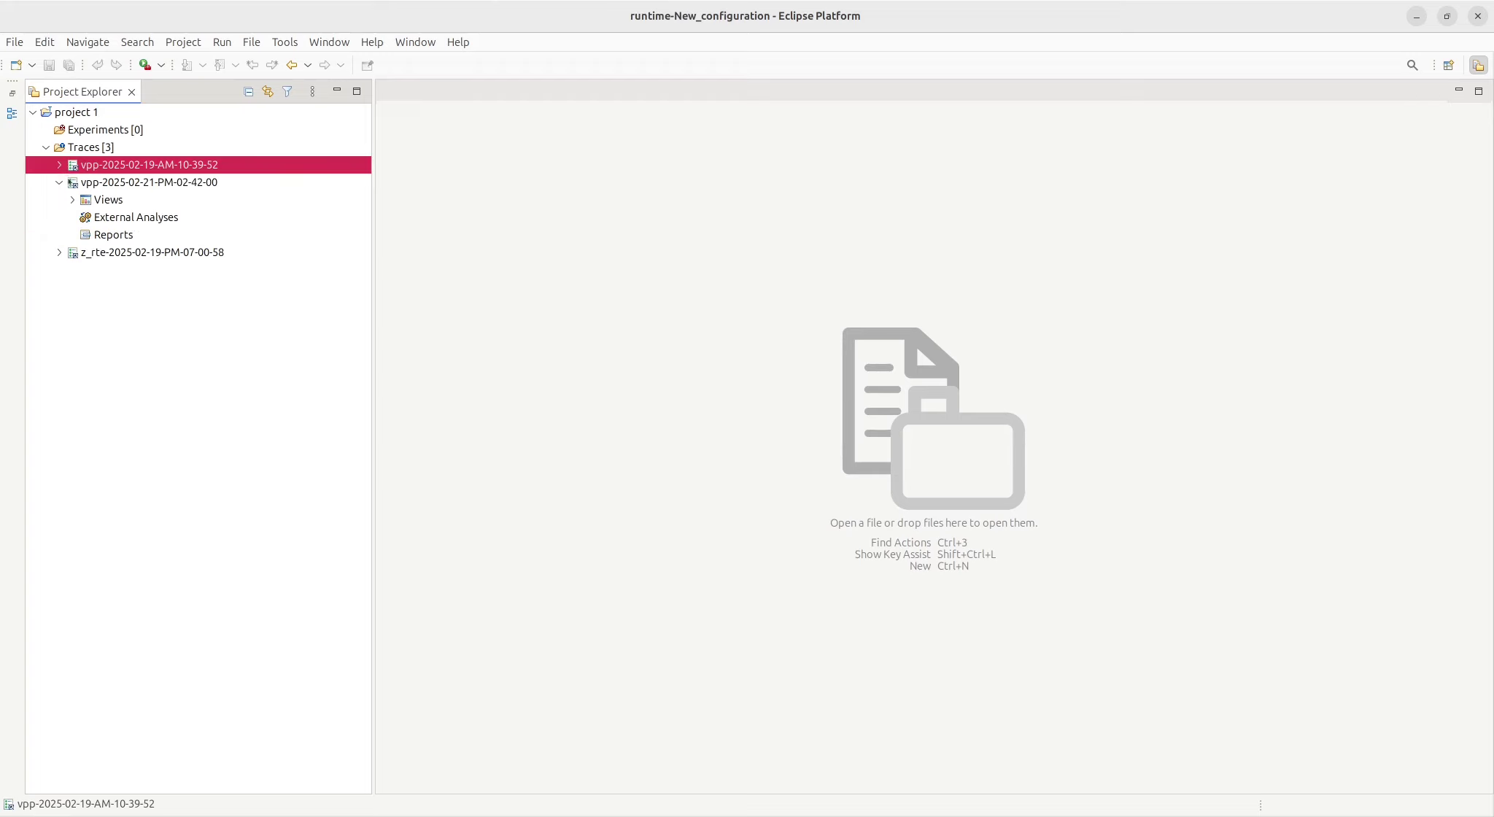
click(59, 182)
Step: Expand the views of trace z_rte-2025-02-19-PM-07-00-58 and select Logical Core View under DPDK Logical Core Analysis
click(70, 208)
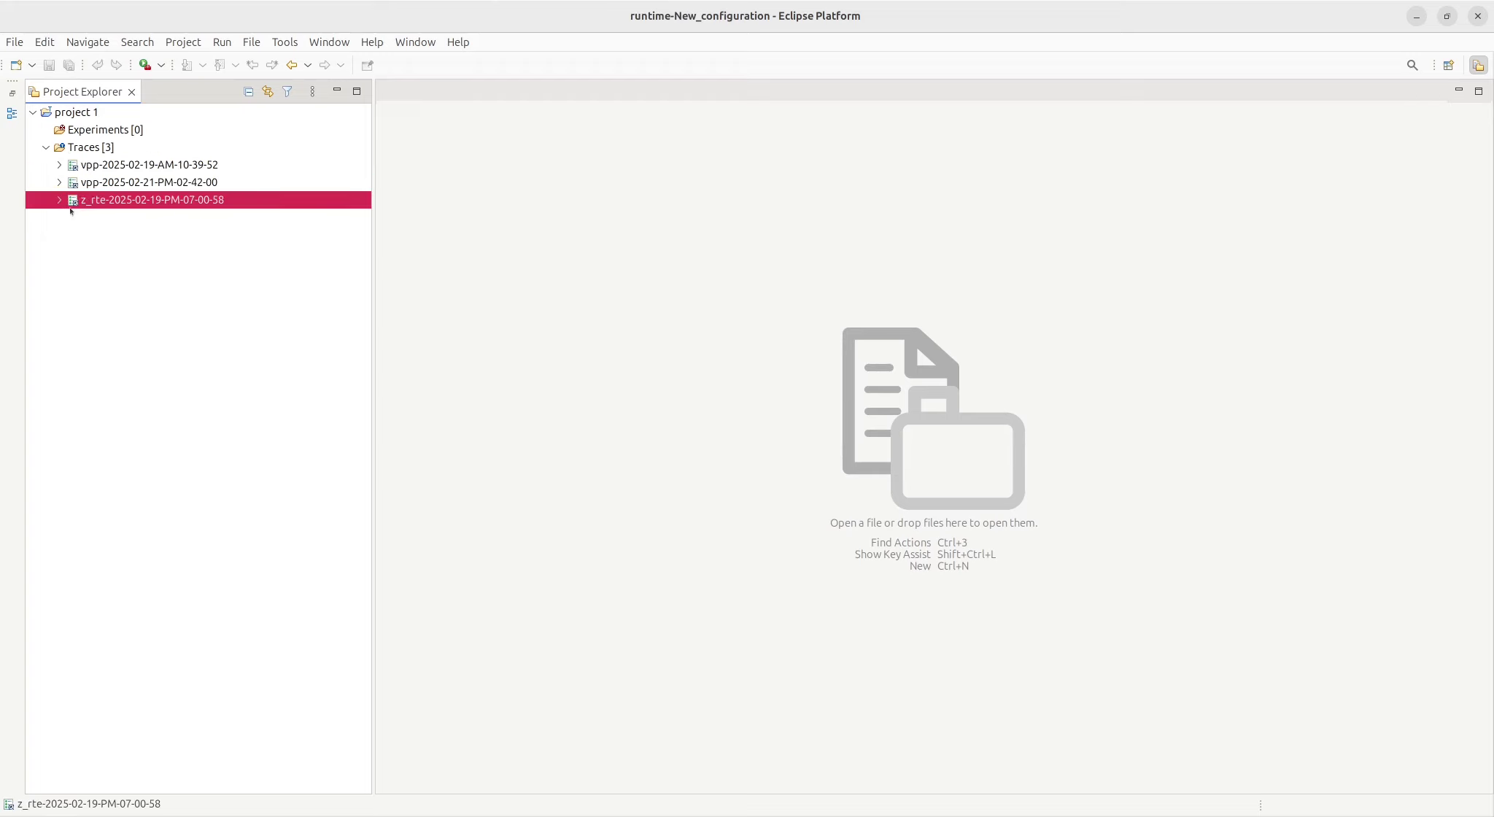
click(59, 200)
click(72, 217)
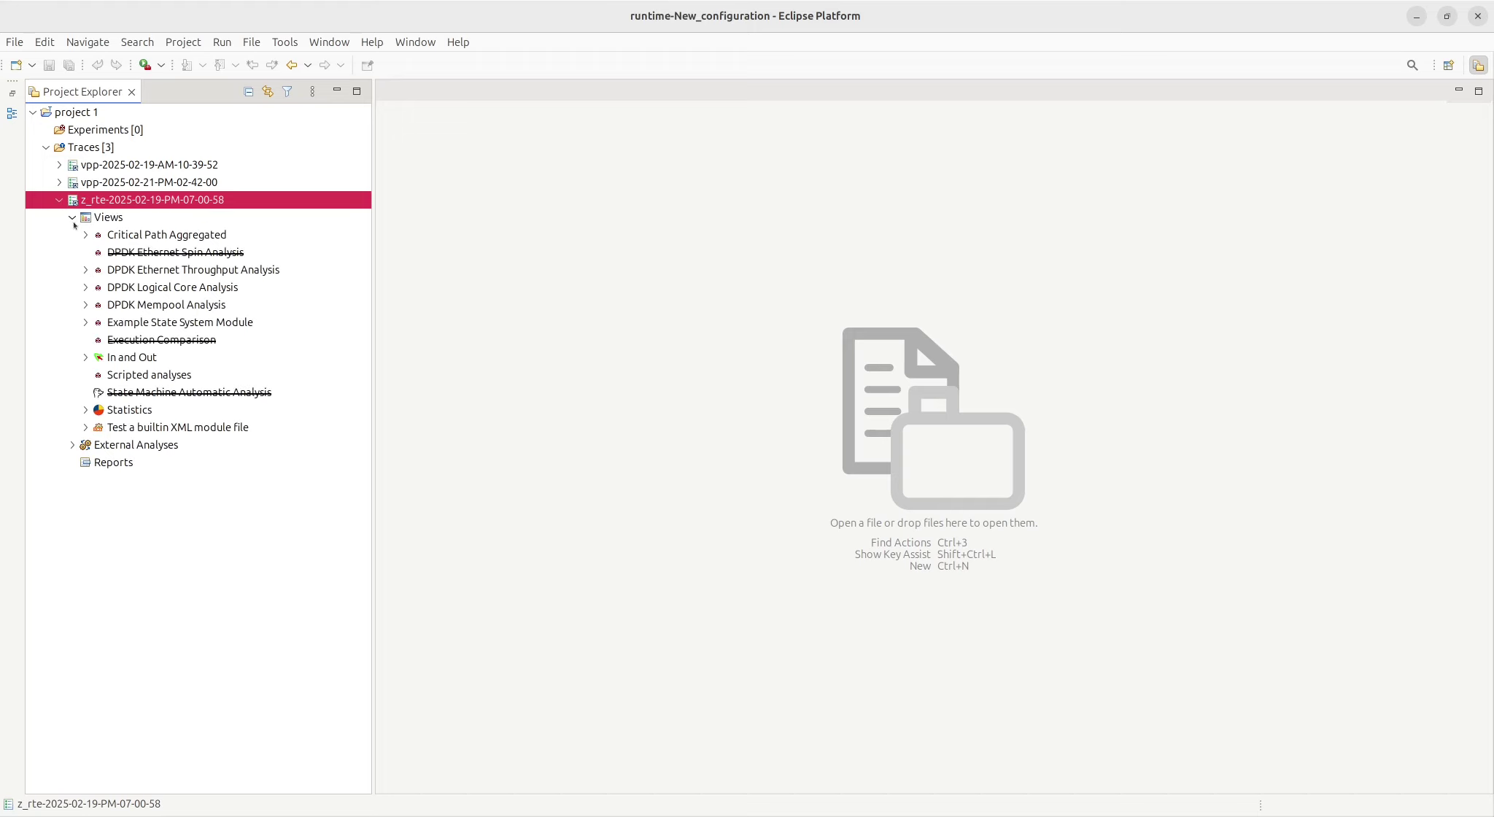
click(85, 287)
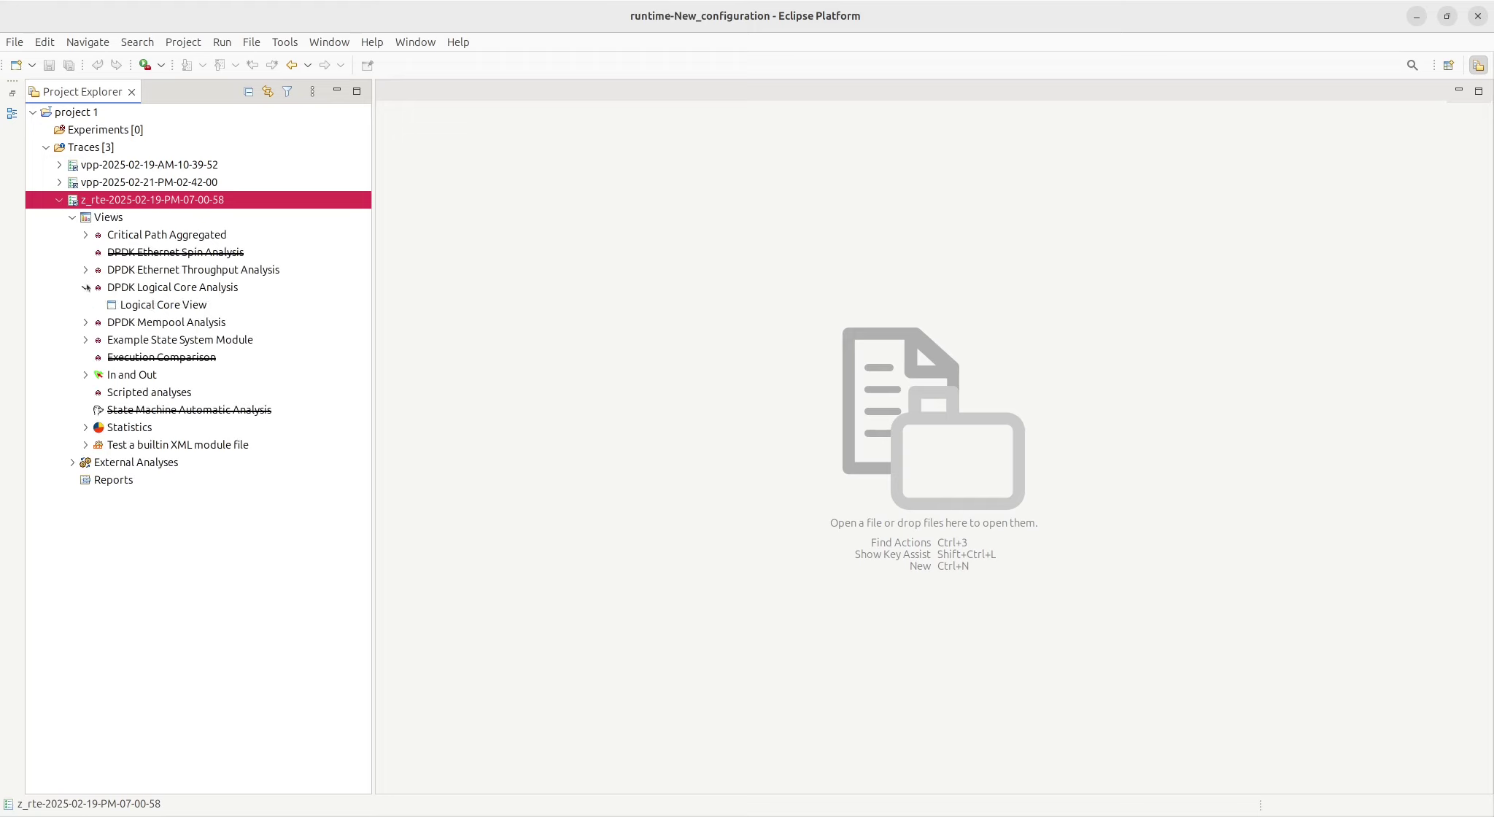
click(164, 292)
click(155, 307)
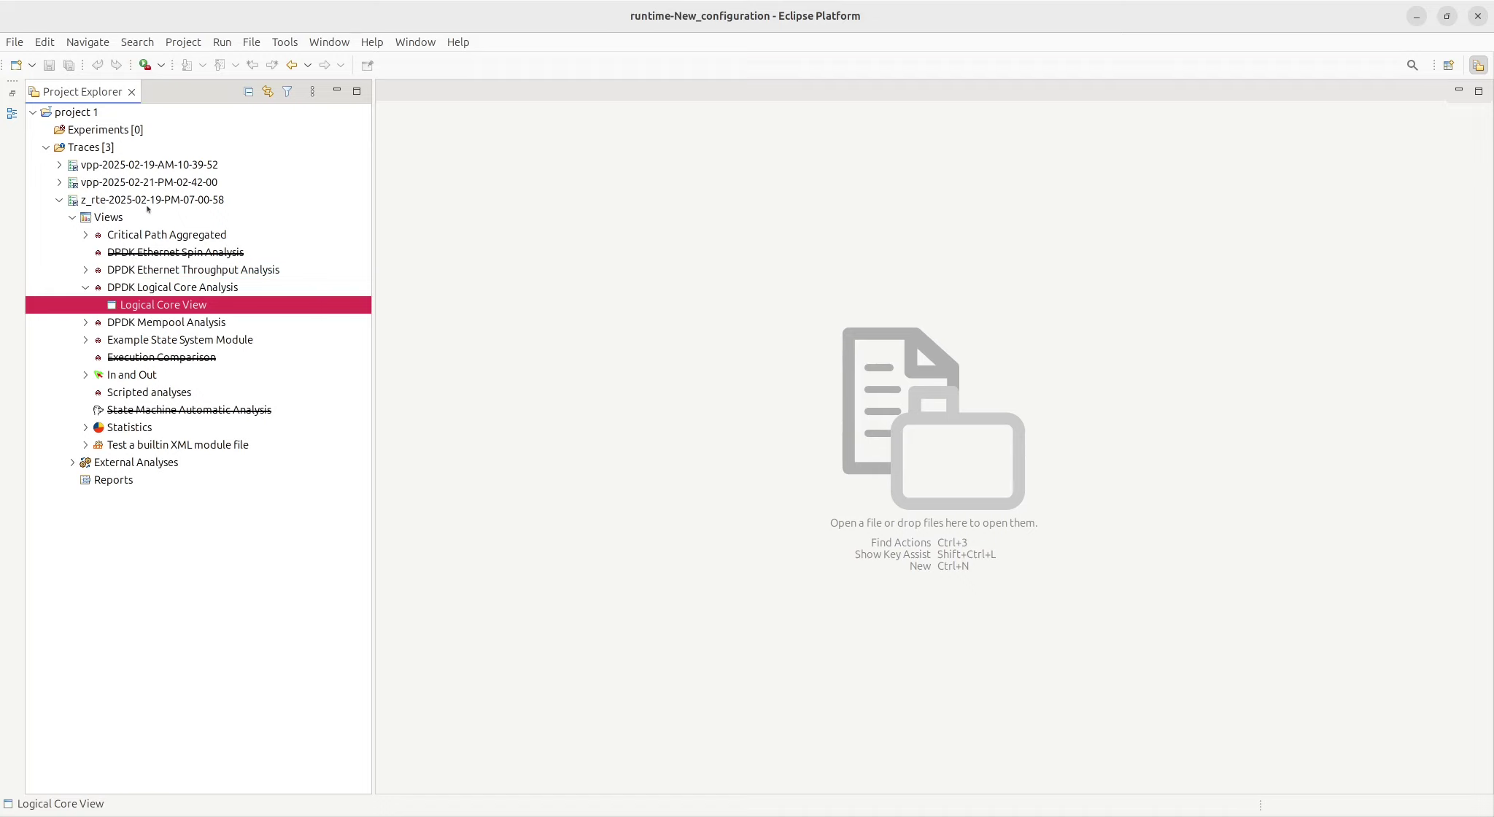
Step: Open the z_rte trace and its Logical Core View, and show a time range covering the lcore and service states
double_click(148, 207)
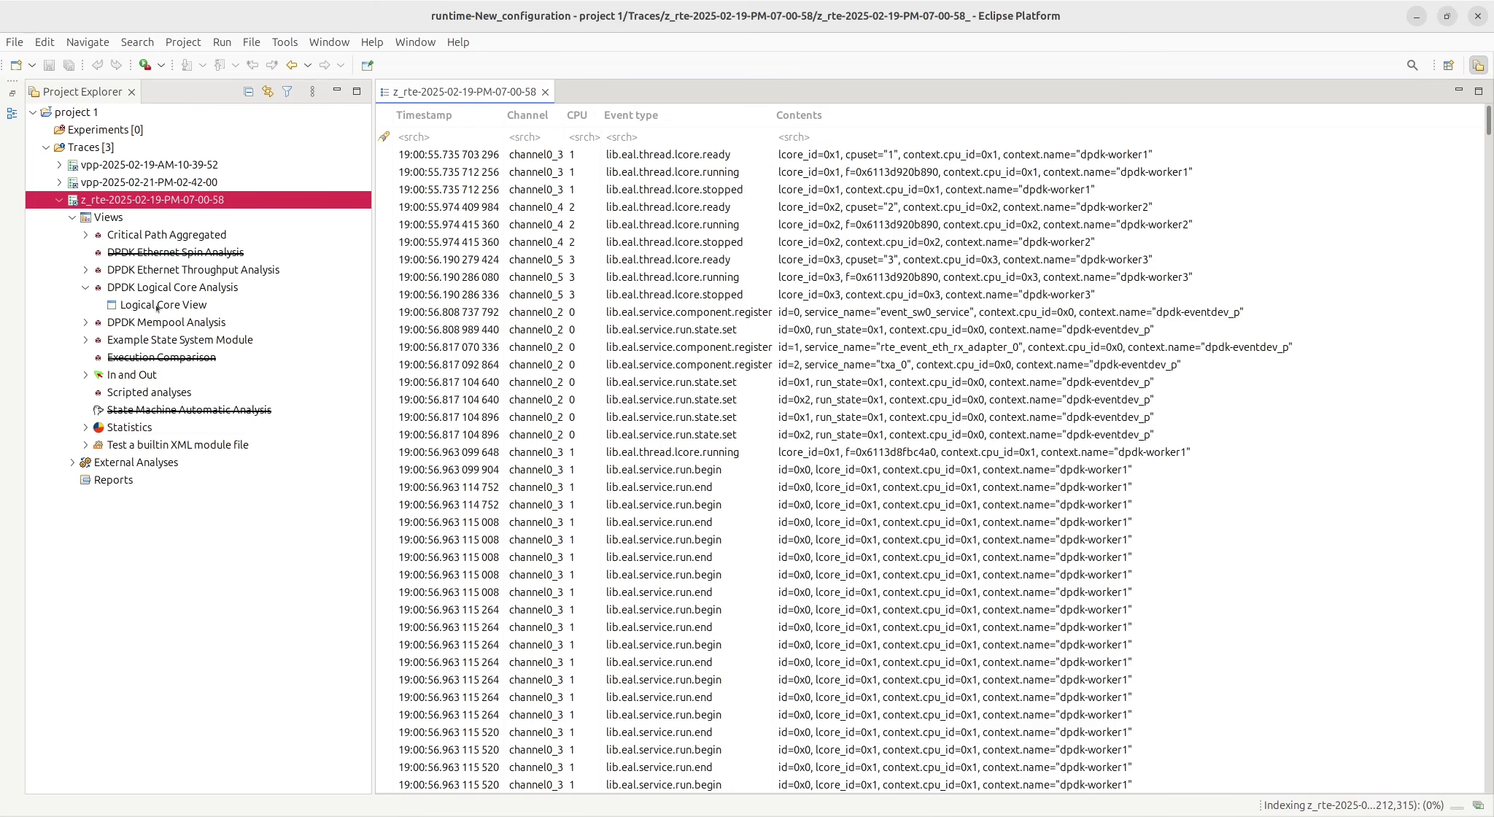
click(157, 306)
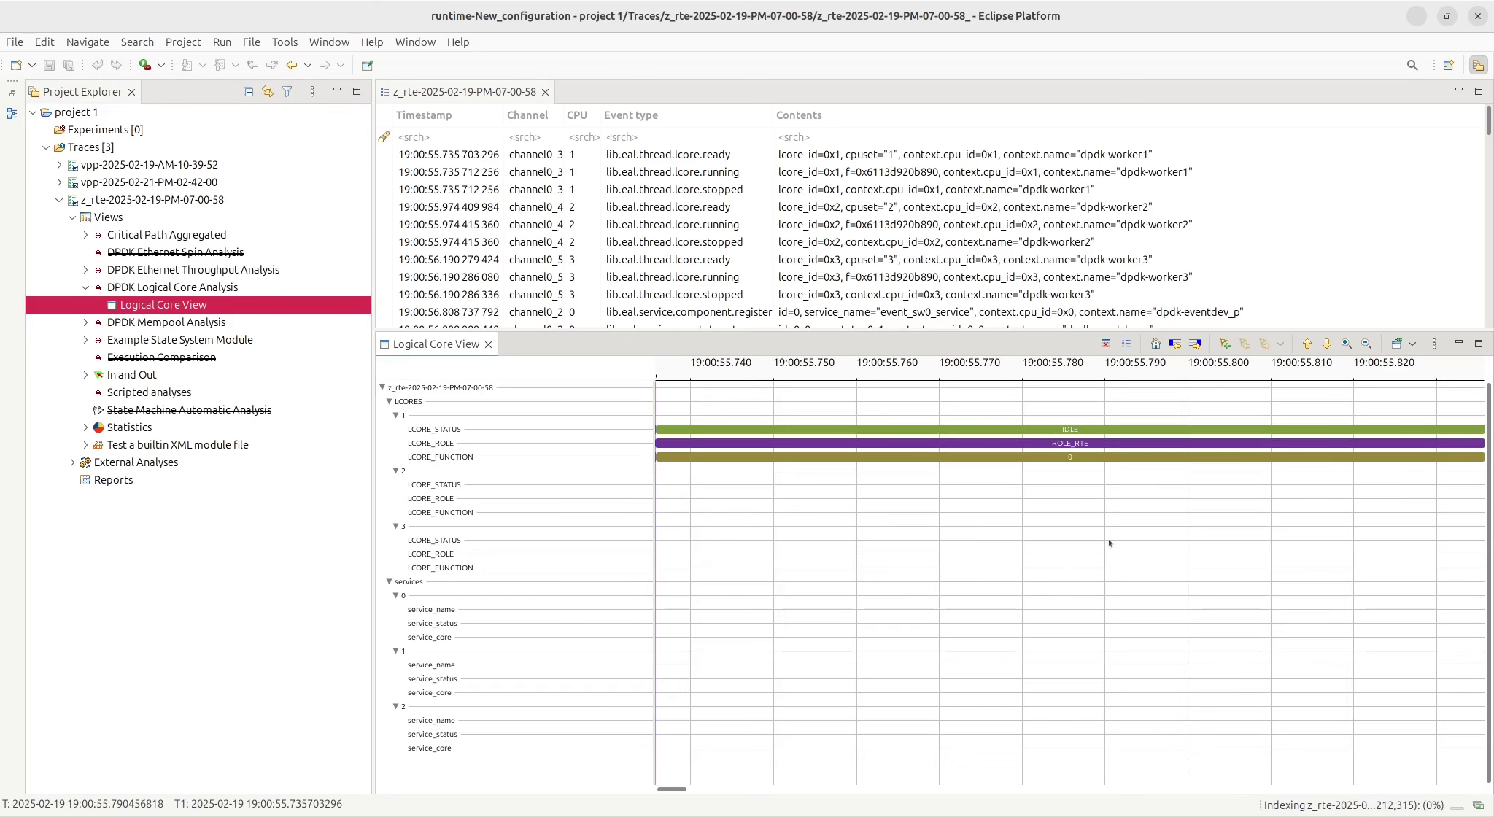
scroll(1107, 582, down, 6)
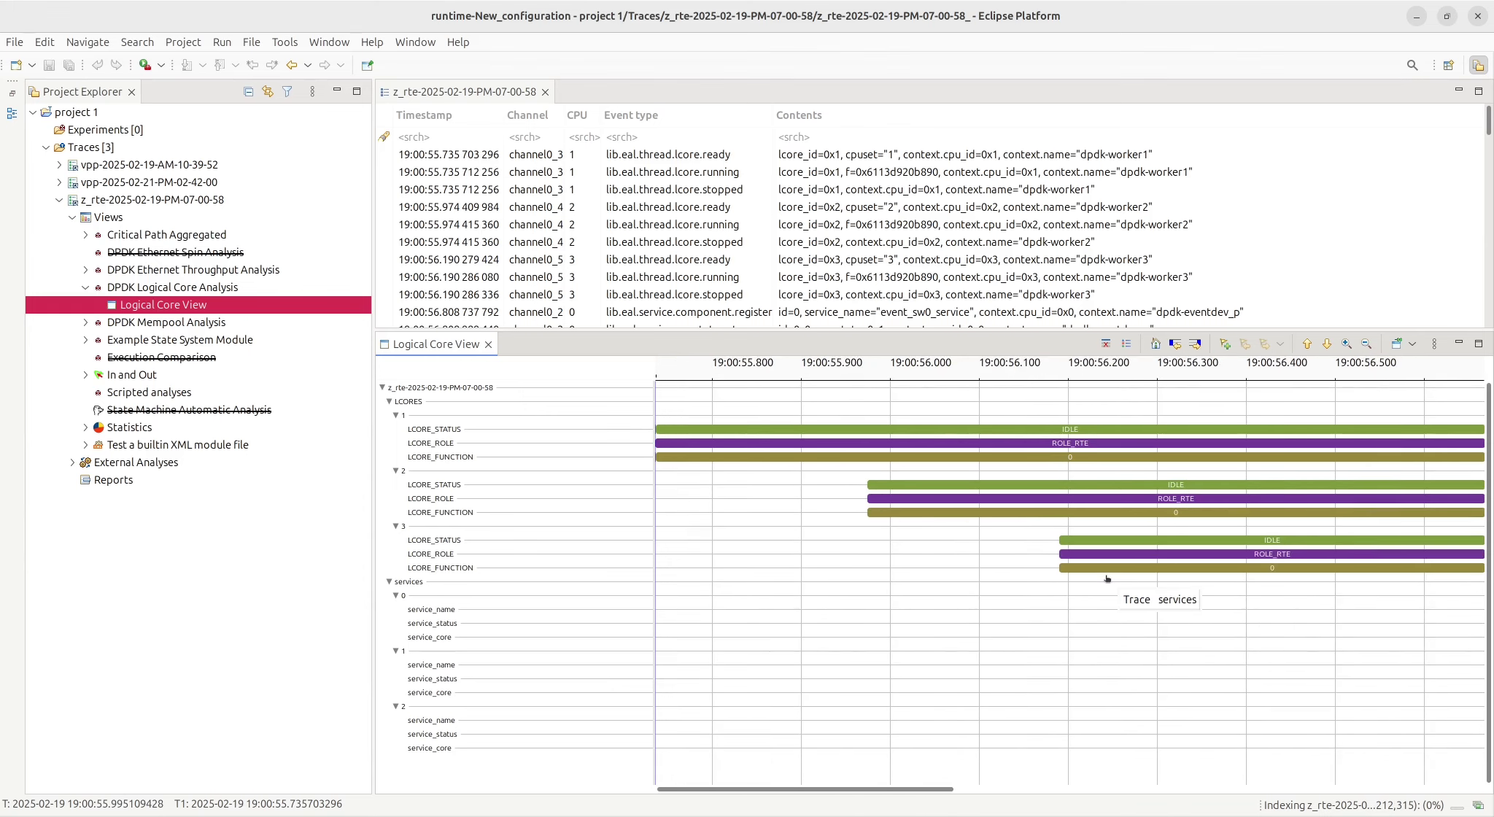
scroll(1108, 579, down, 3)
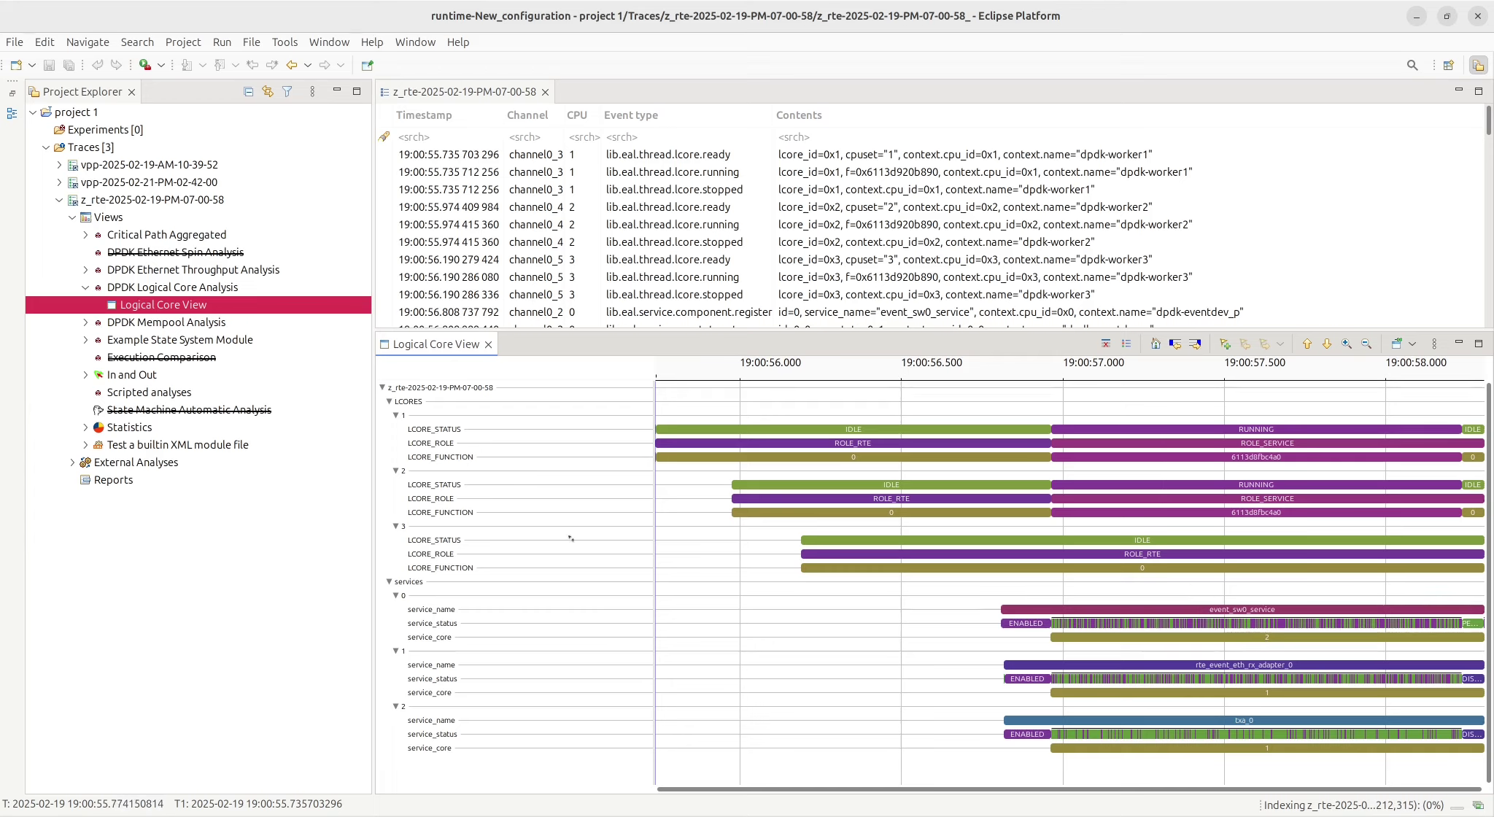
Step: Go through lcores 1, 2 and 3, and briefly mark the RUNNING period of lcore 1 from about 19:00:56.96 to 19:00:58.23
click(485, 412)
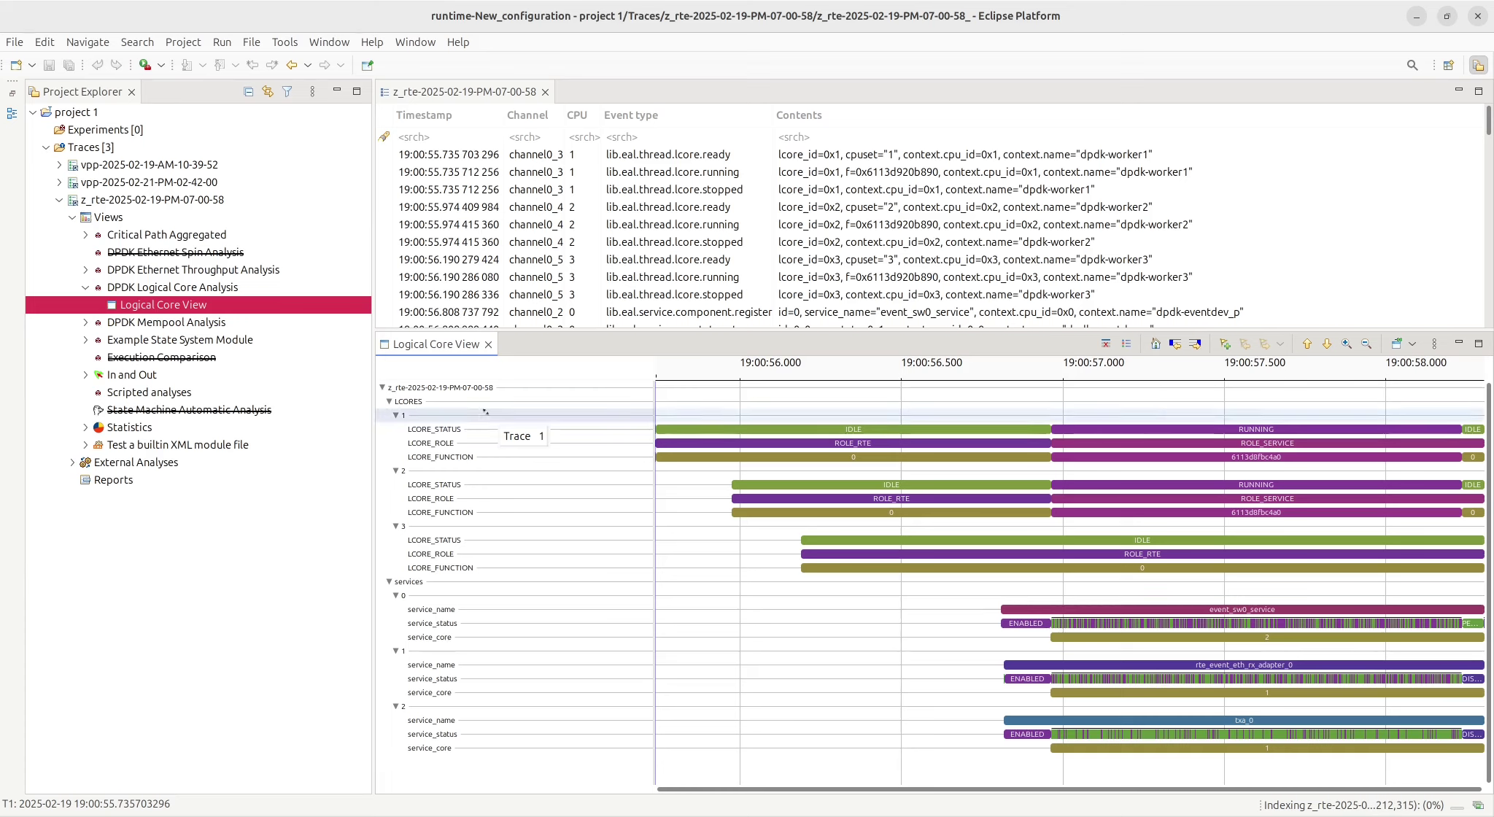
click(460, 472)
click(469, 523)
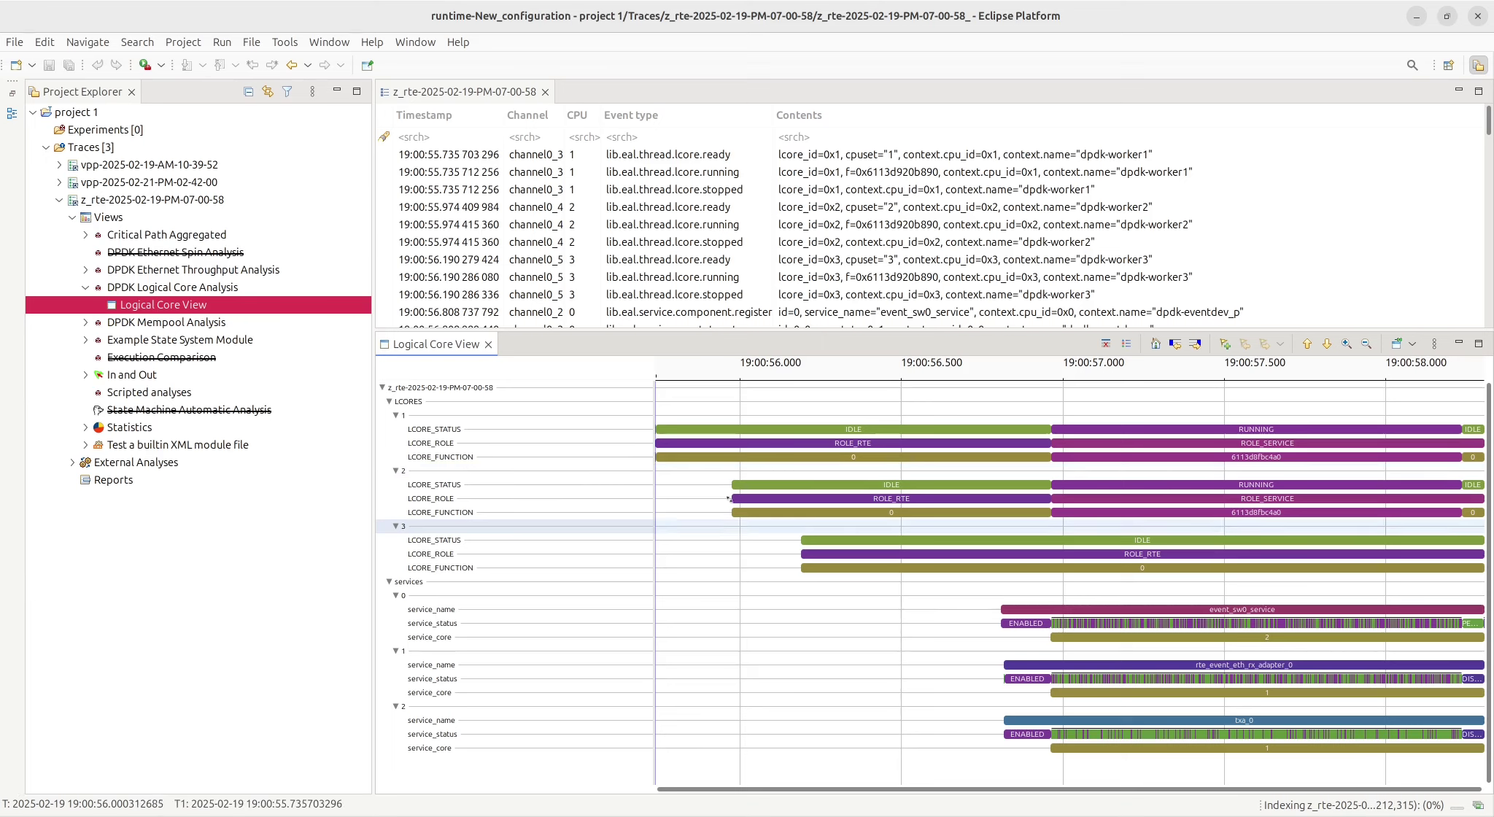
click(1051, 427)
drag(1051, 426, 1461, 444)
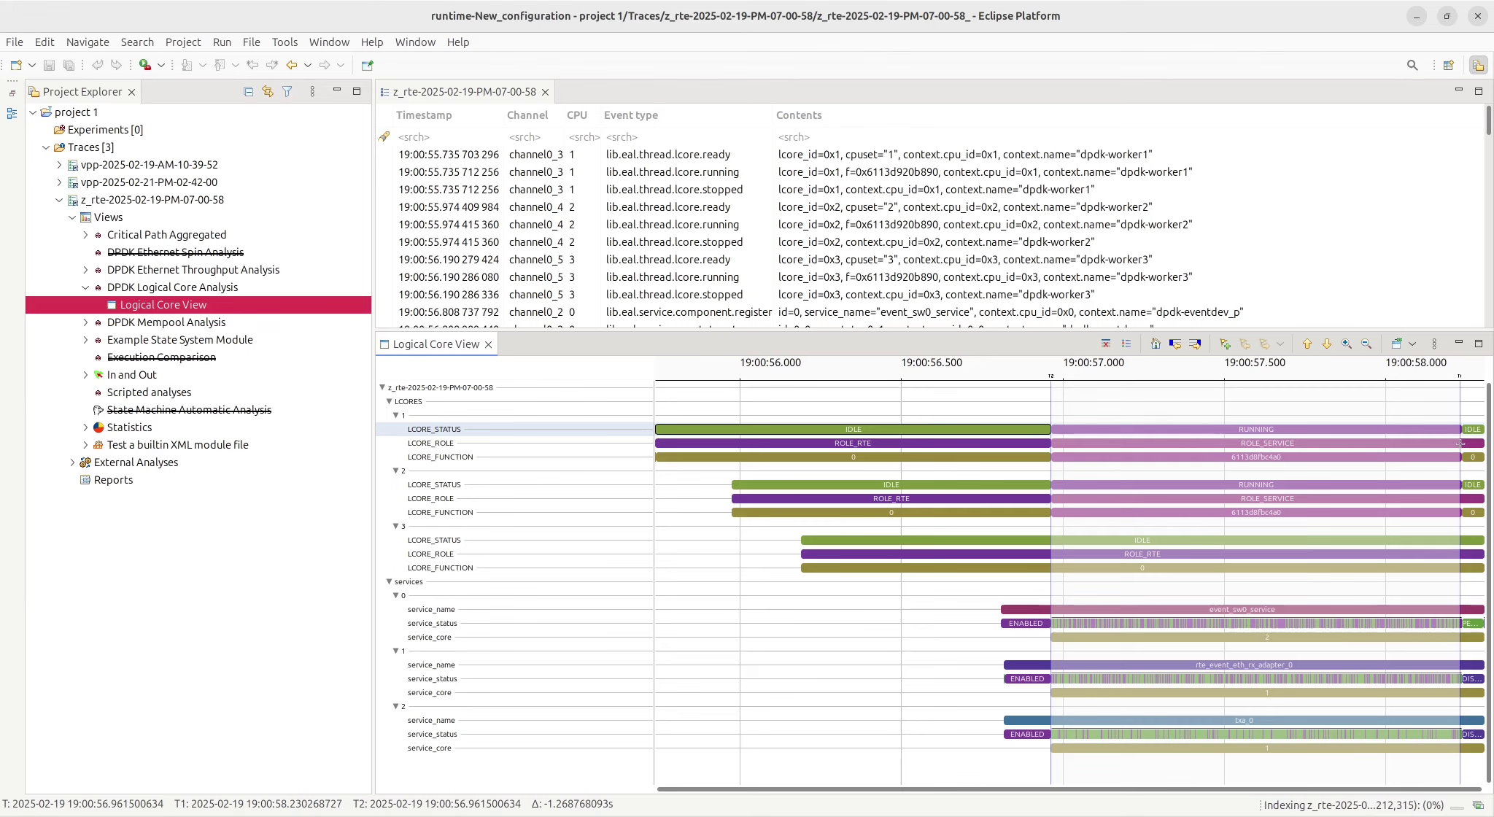
click(1004, 471)
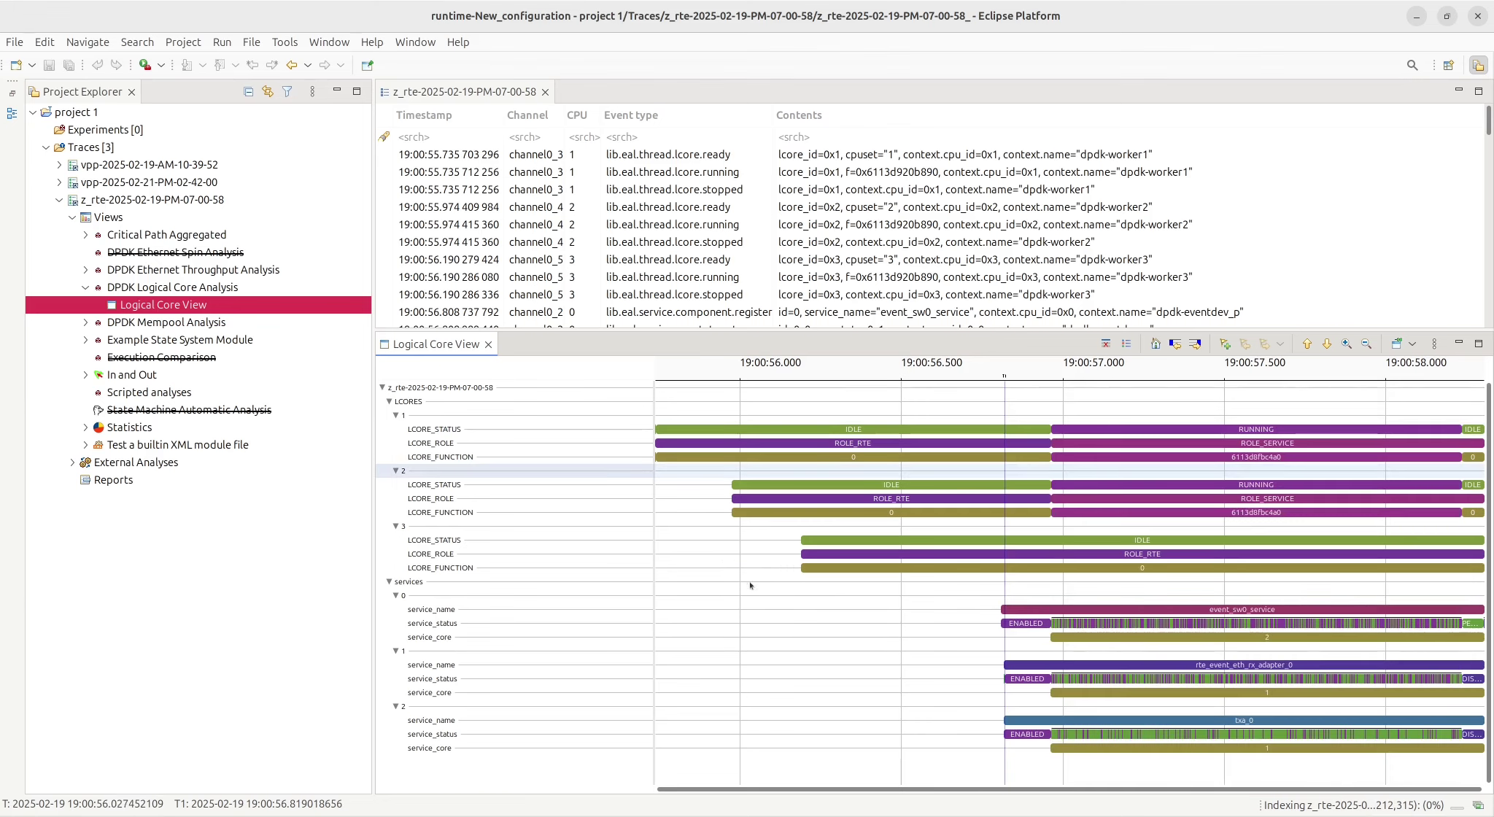
Step: Go through the entries of services 0, 1 and 2 in the Logical Core View
click(440, 599)
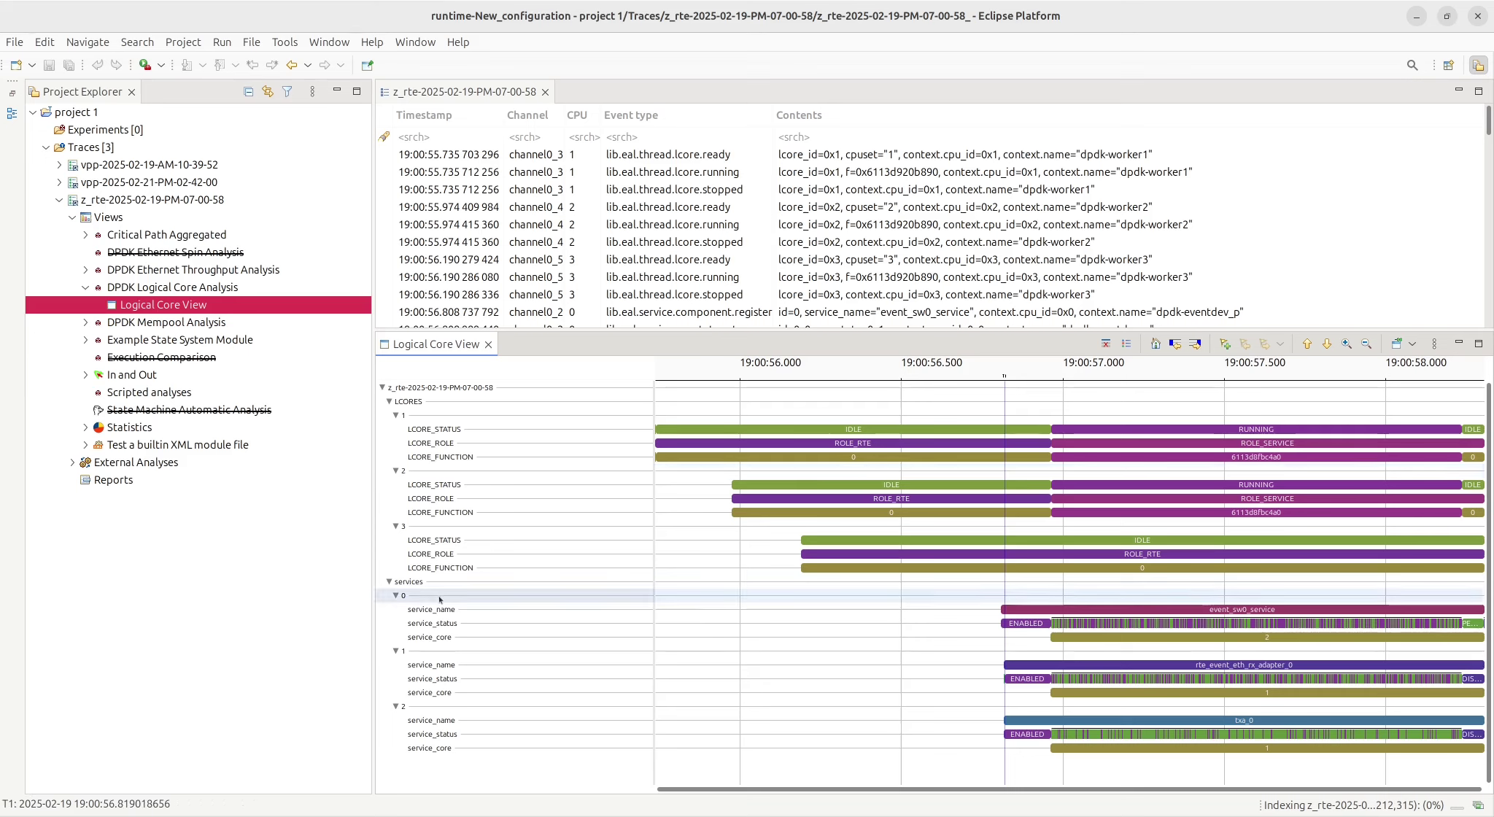
click(429, 653)
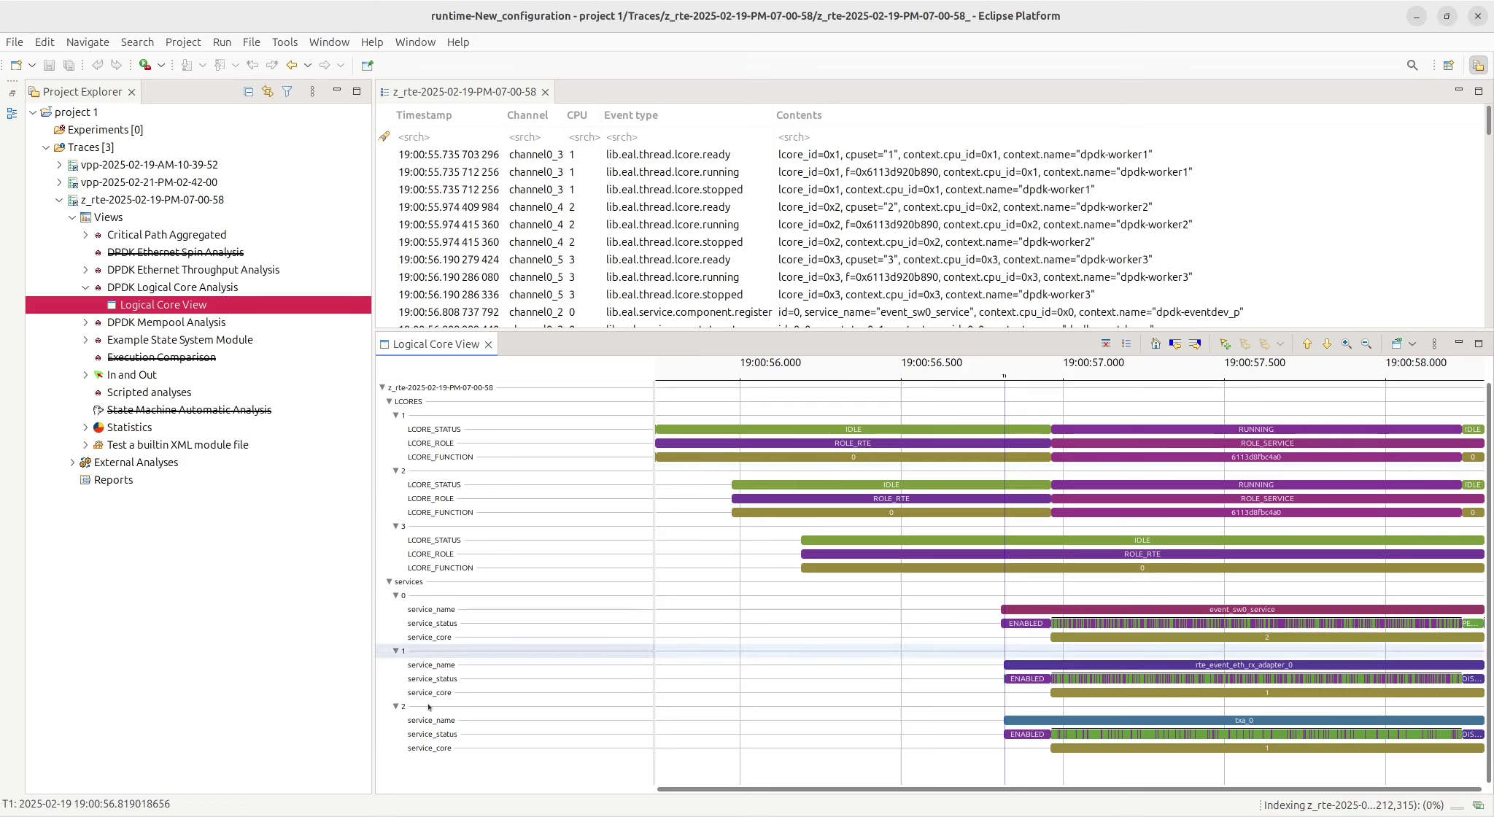
click(429, 707)
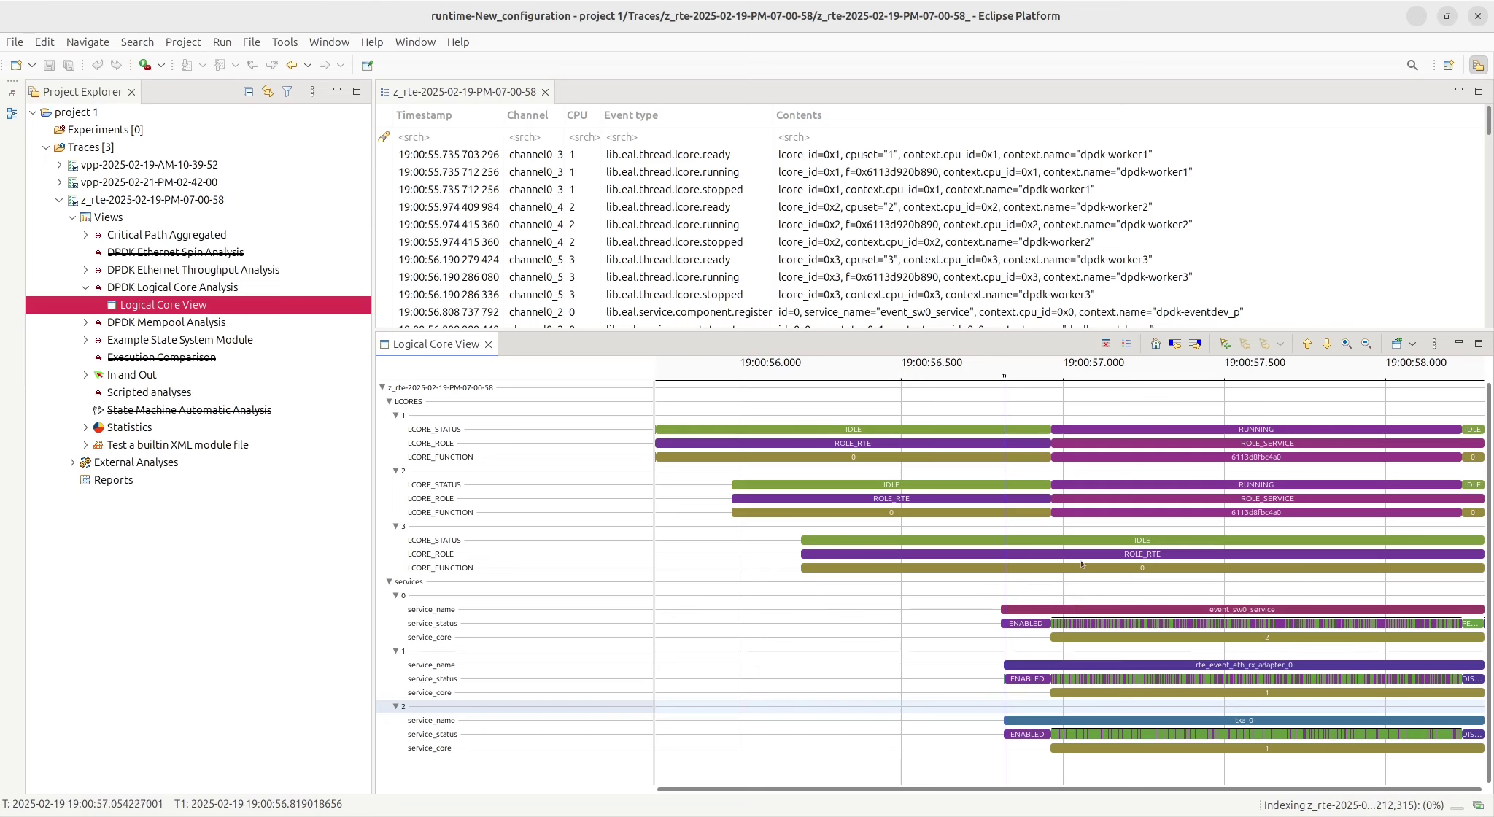
Step: Examine the services' status changes up close around 19:00:57.430, and close the Logical Core View
scroll(1069, 628, up, 8)
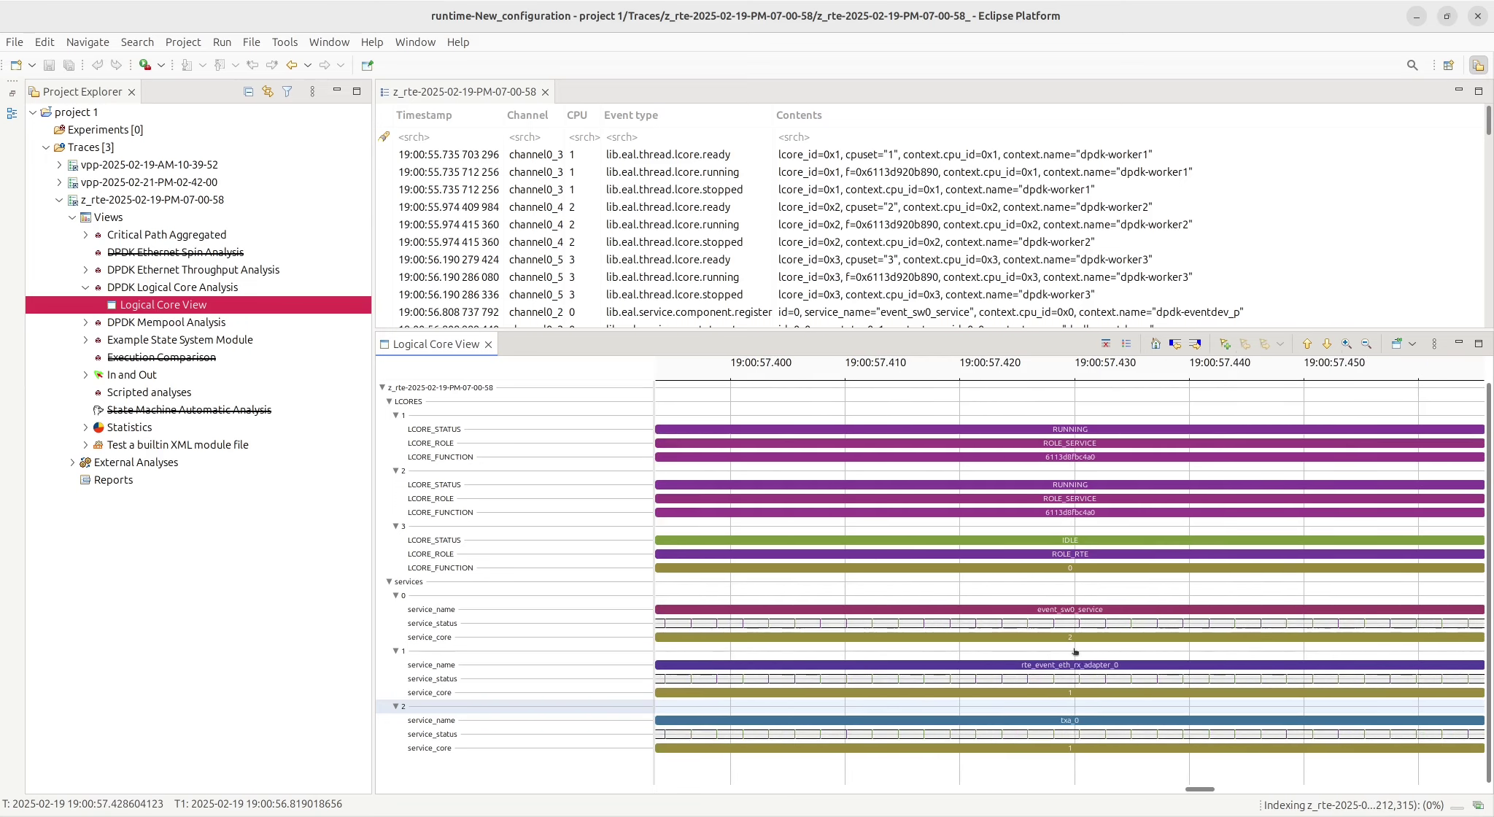
scroll(1073, 652, up, 10)
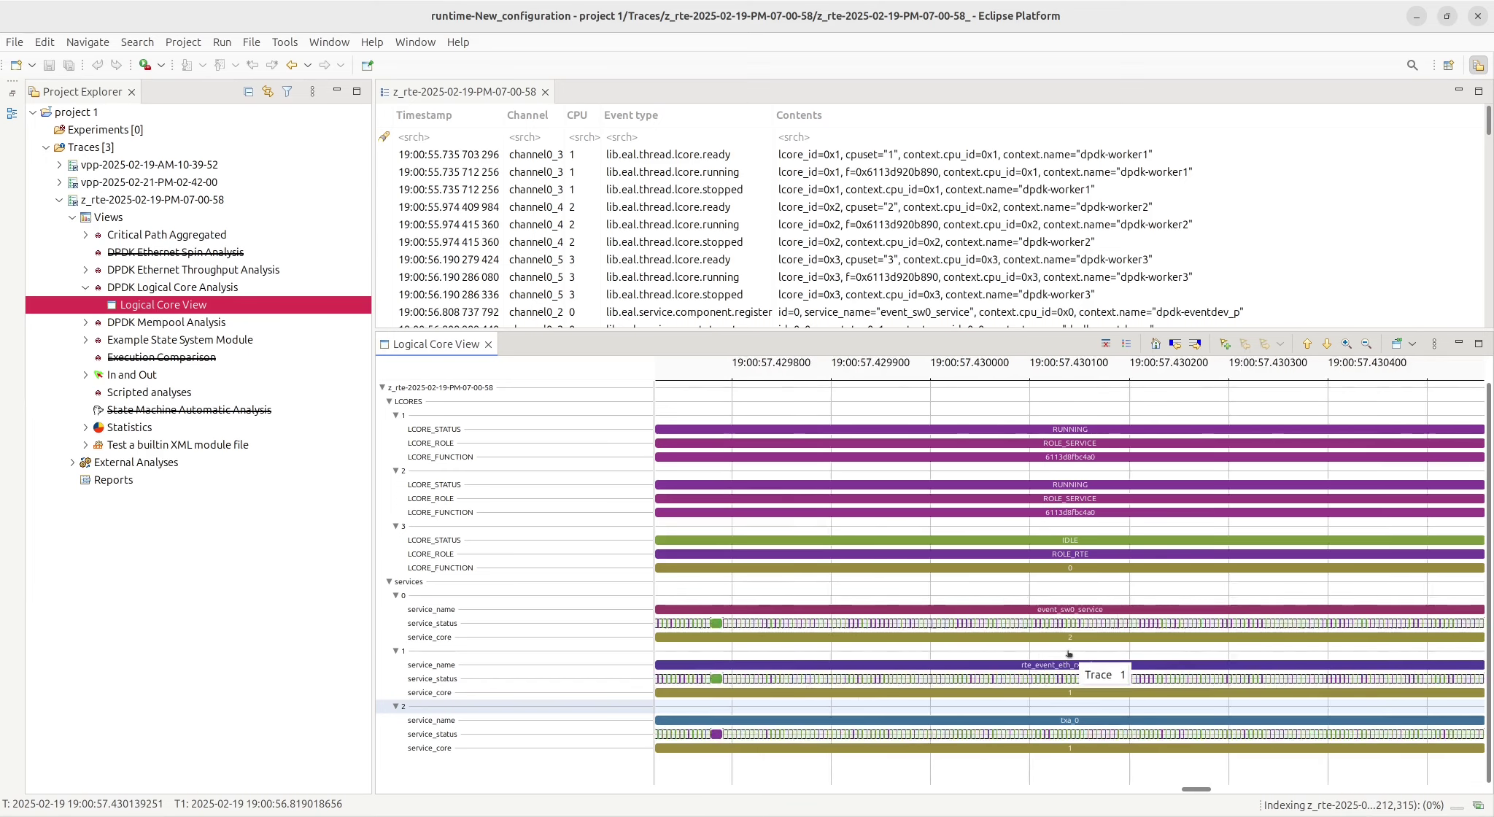
scroll(1068, 653, up, 8)
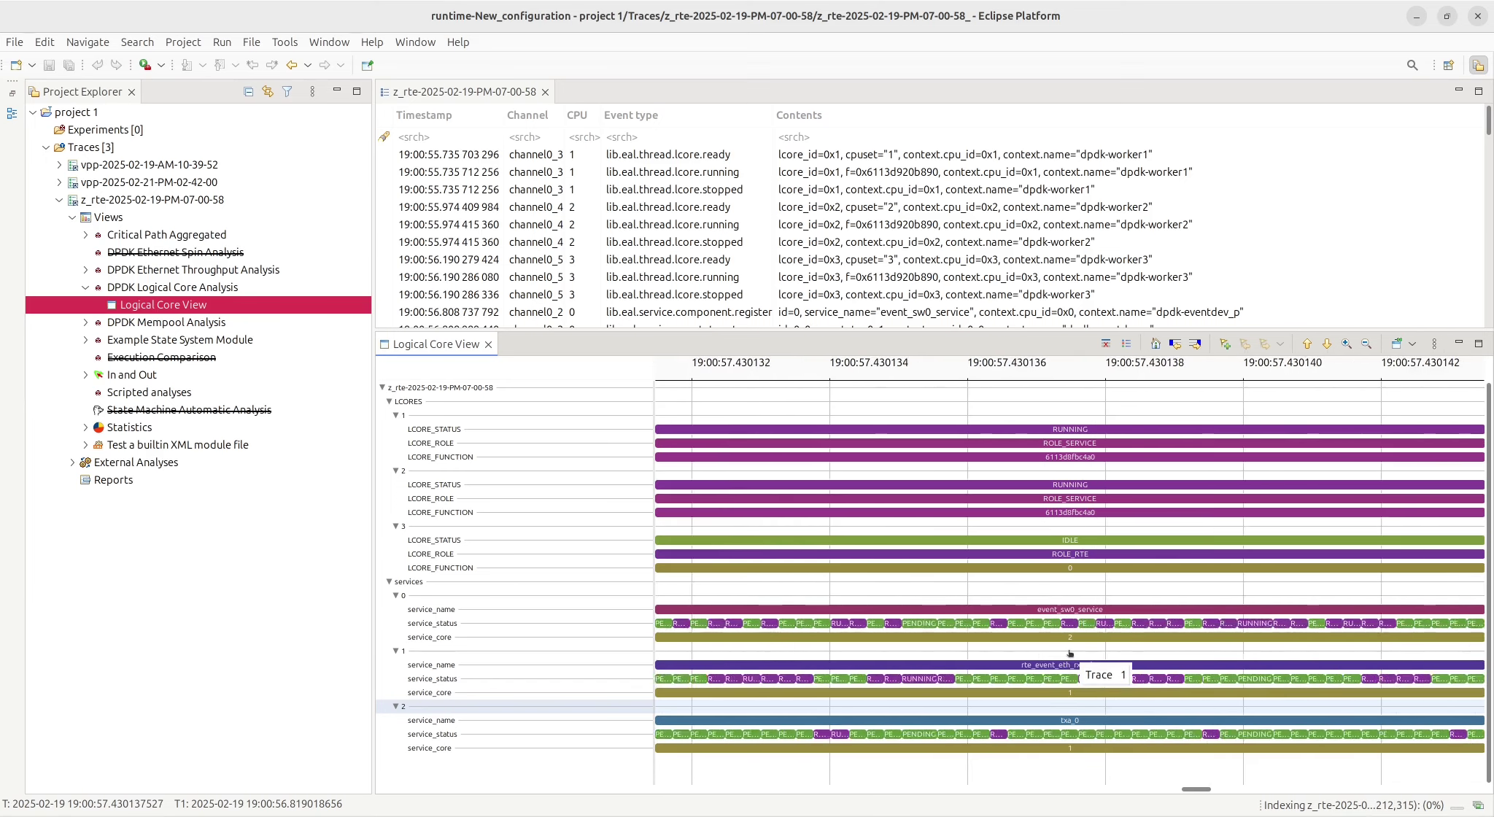
scroll(1070, 652, down, 15)
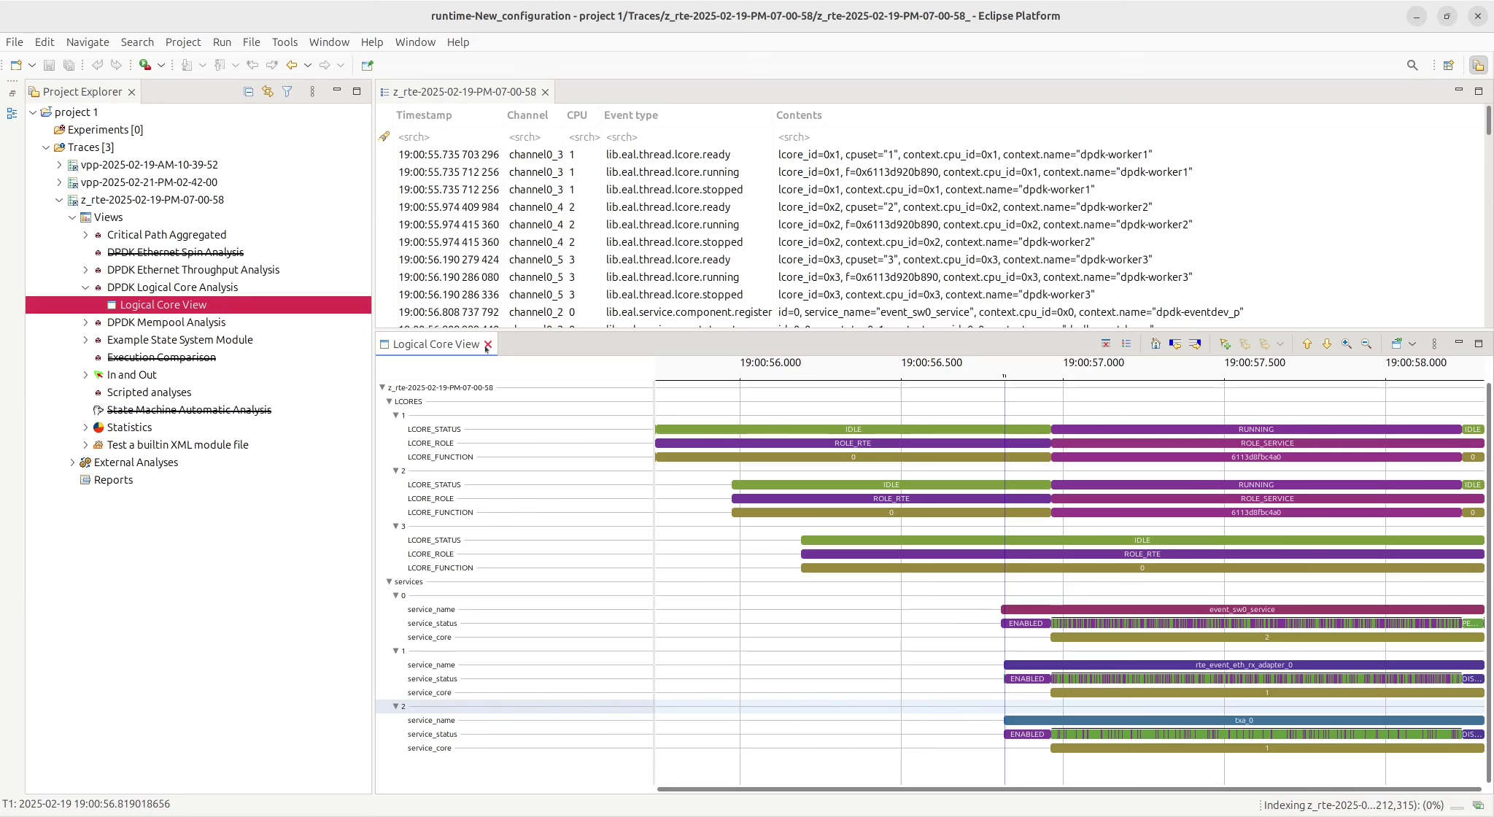
click(488, 344)
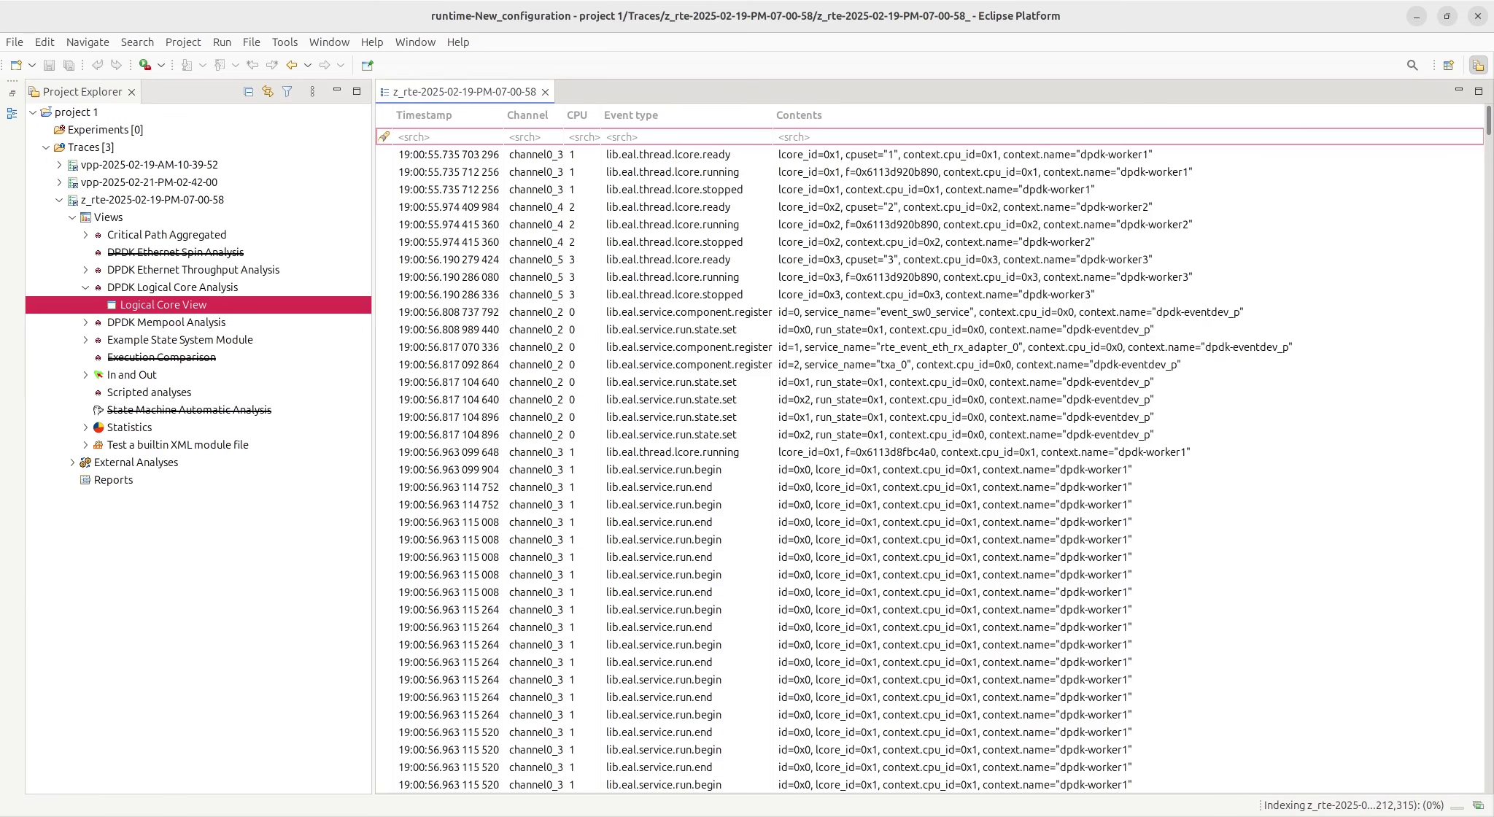